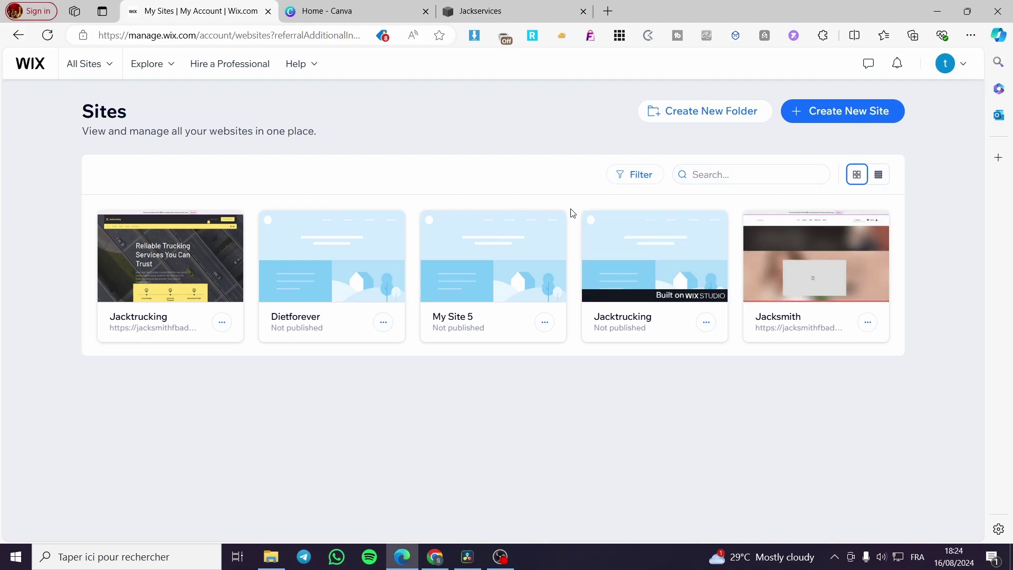
Start creating a new site on Wix Editor and choose to set it up without the AI chat
left_click(844, 119)
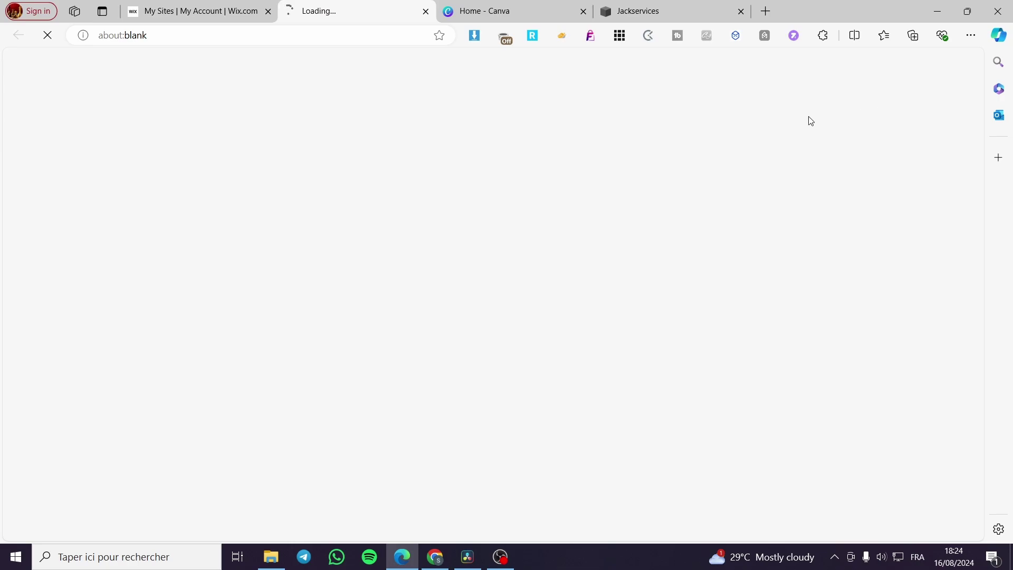
left_click(225, 10)
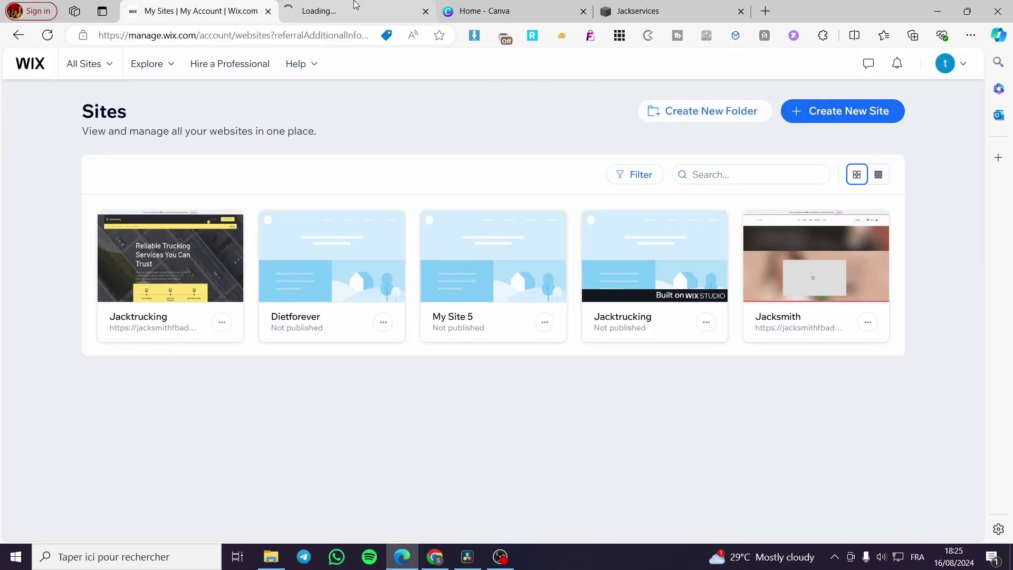
mouse_move(356, 5)
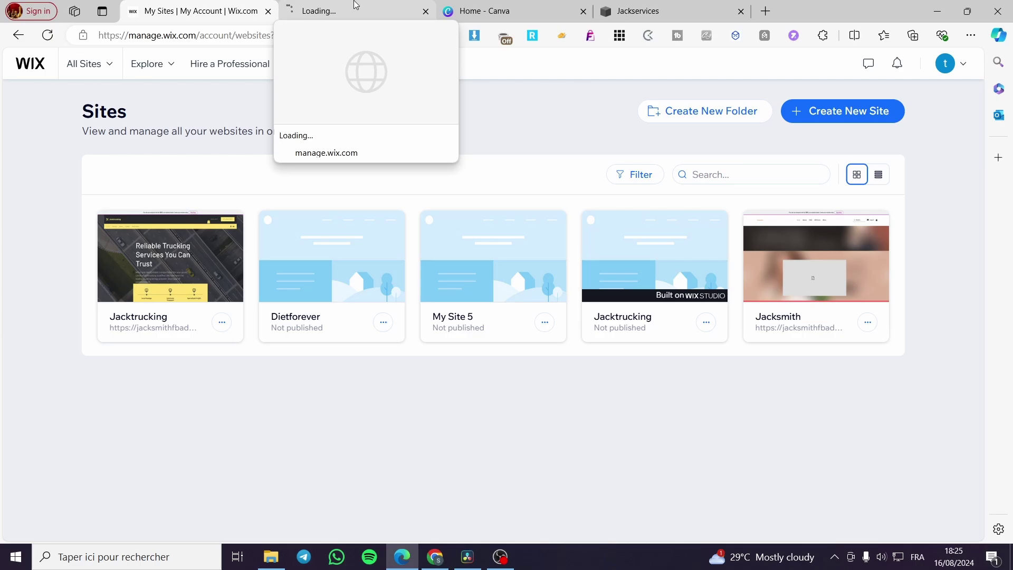
left_click(356, 7)
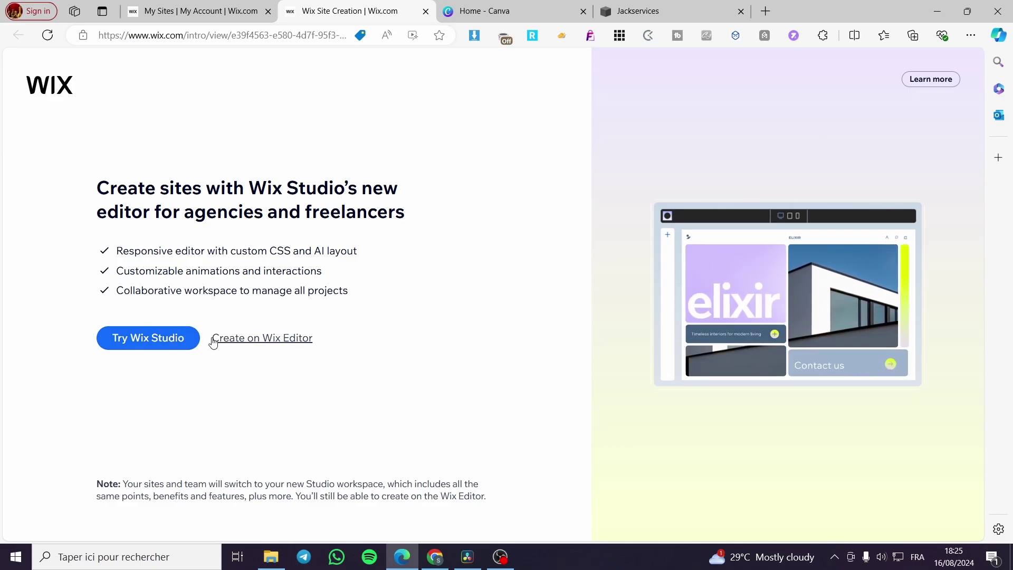
left_click(273, 338)
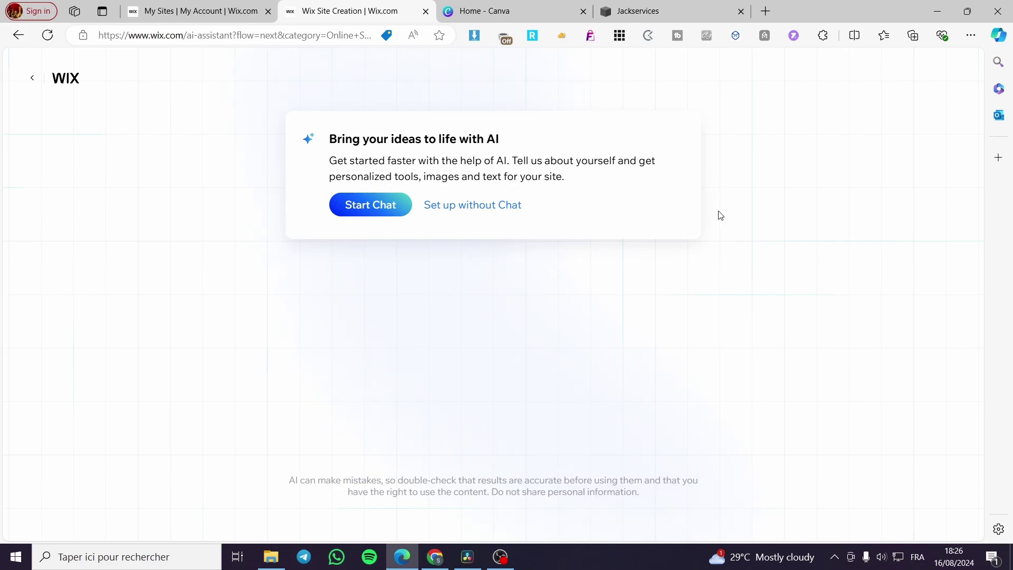
left_click(485, 208)
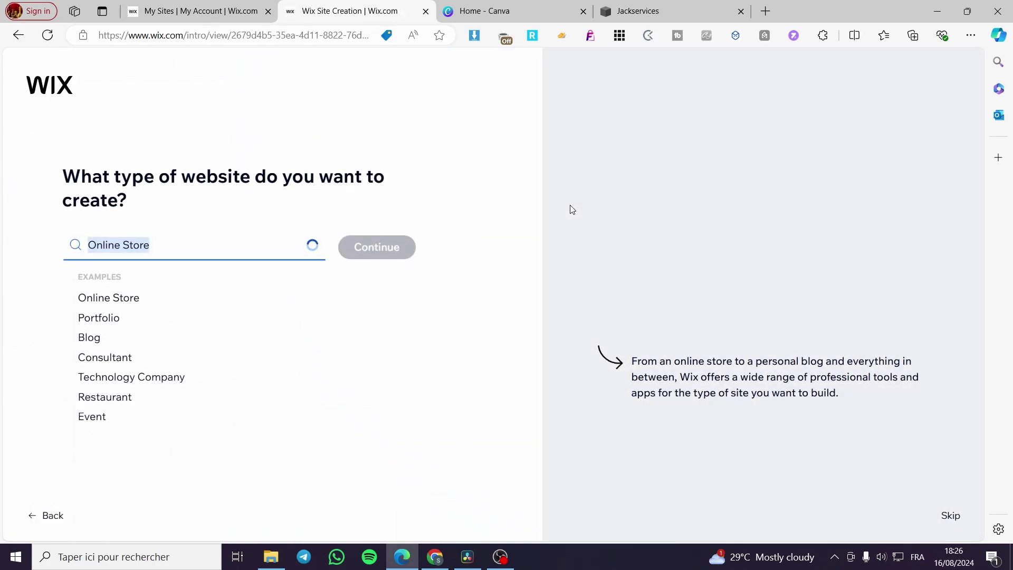
Clear the preset website type, search the types for "booking hotel" and look through the suggestions
left_click(313, 245)
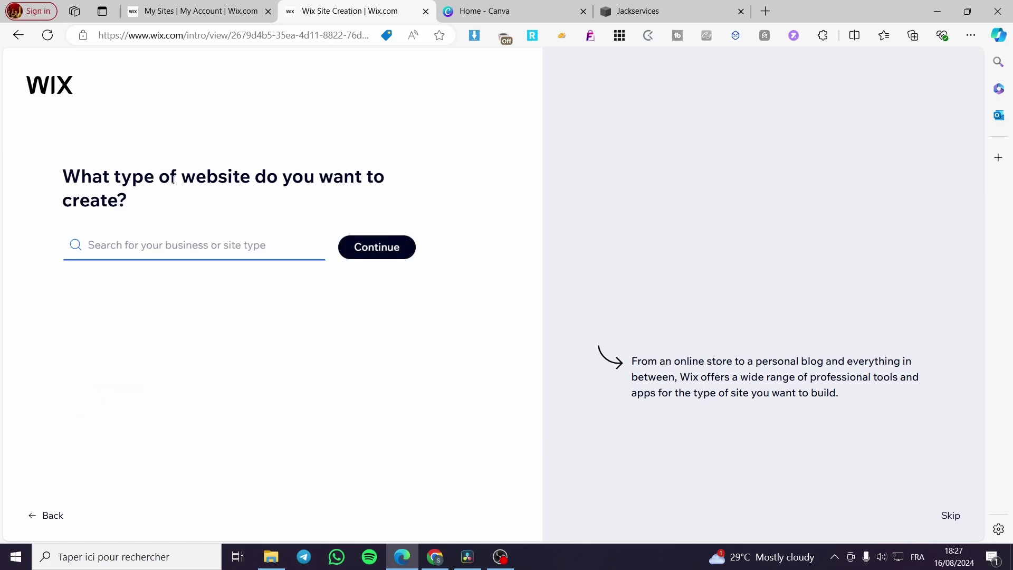
left_click(207, 244)
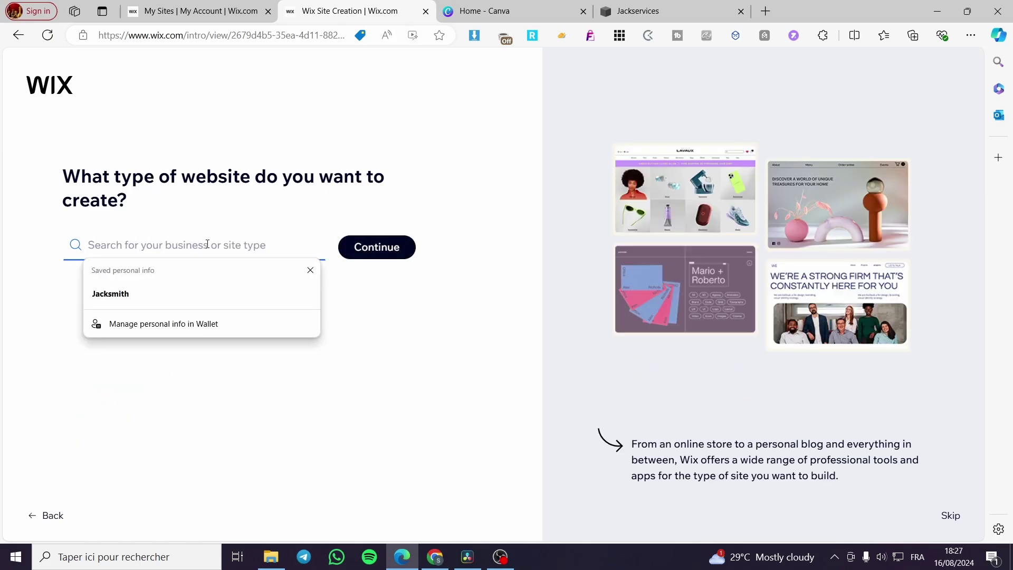
type("booking hotel")
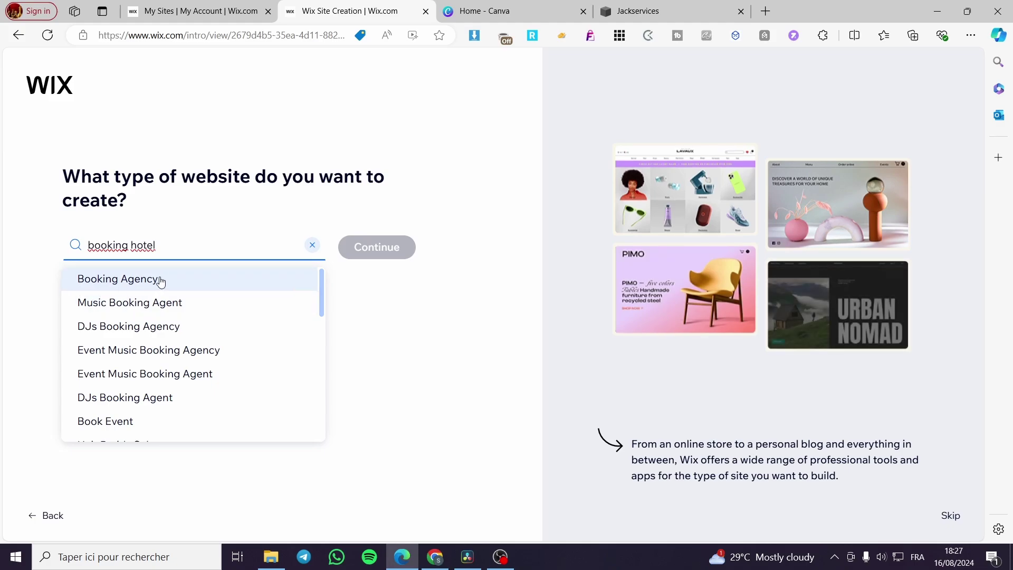
scroll(200, 315, "down", 1)
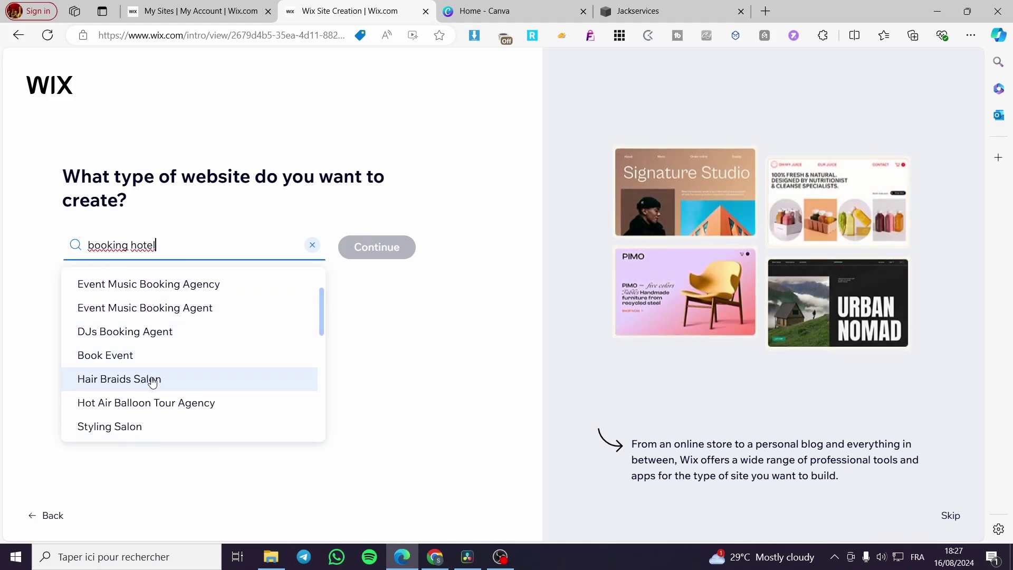
scroll(158, 381, "down", 1)
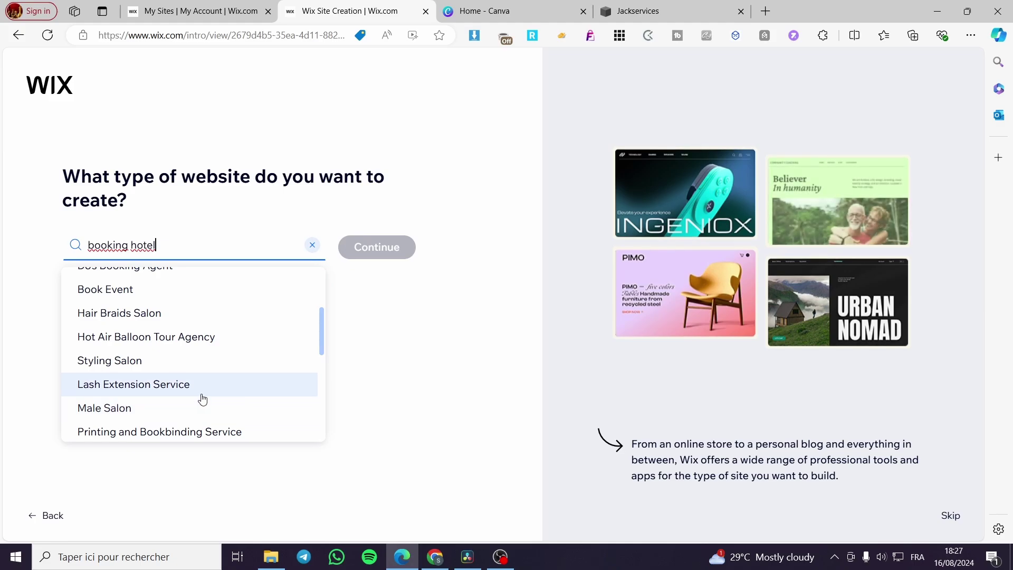
scroll(179, 355, "down", 3)
scroll(181, 355, "up", 4)
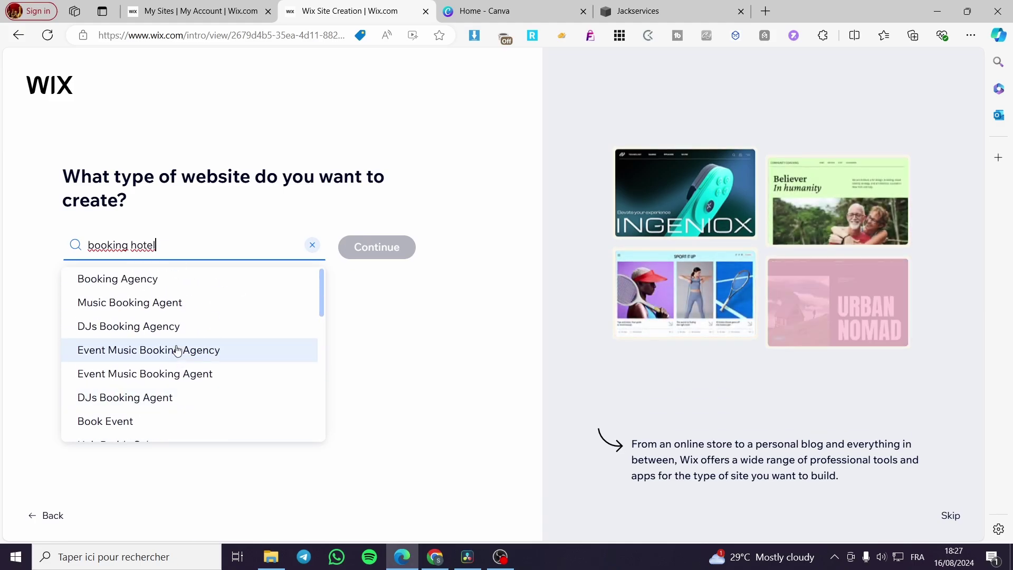
Search for "booking" instead, set the website type to Booking Agency and continue
double_click(127, 245)
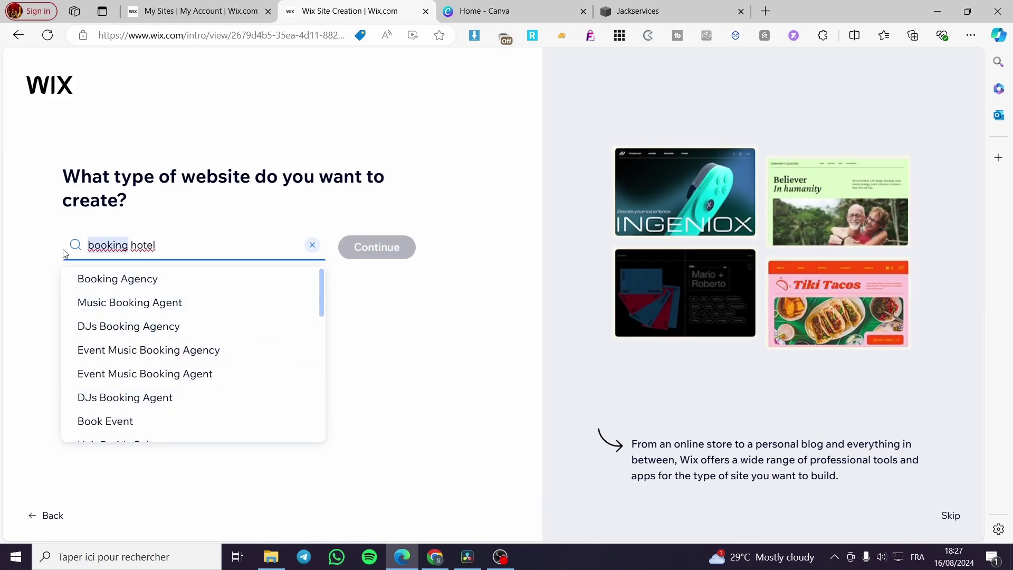
key("BackSpace")
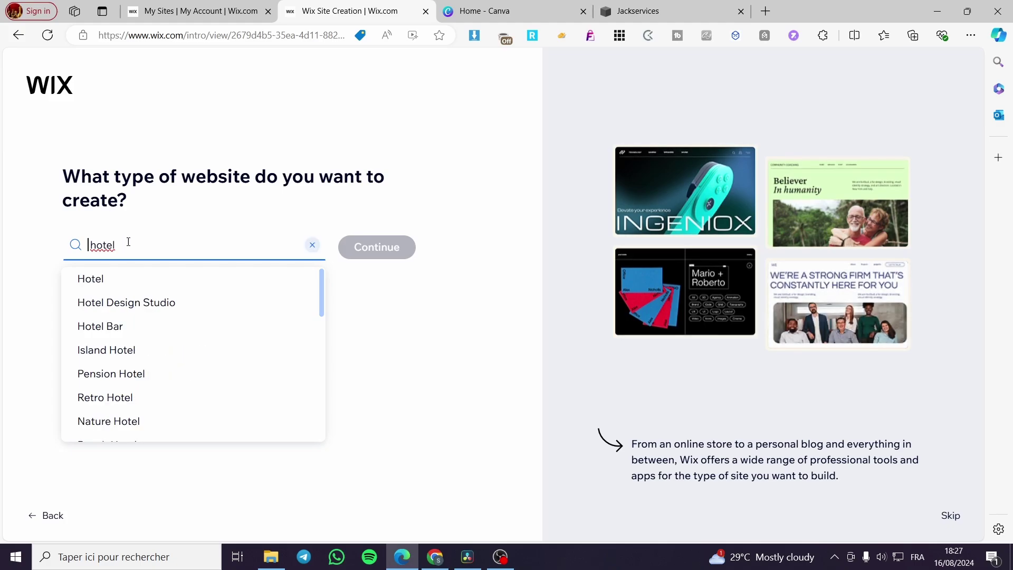
left_click_drag(121, 246, 27, 246)
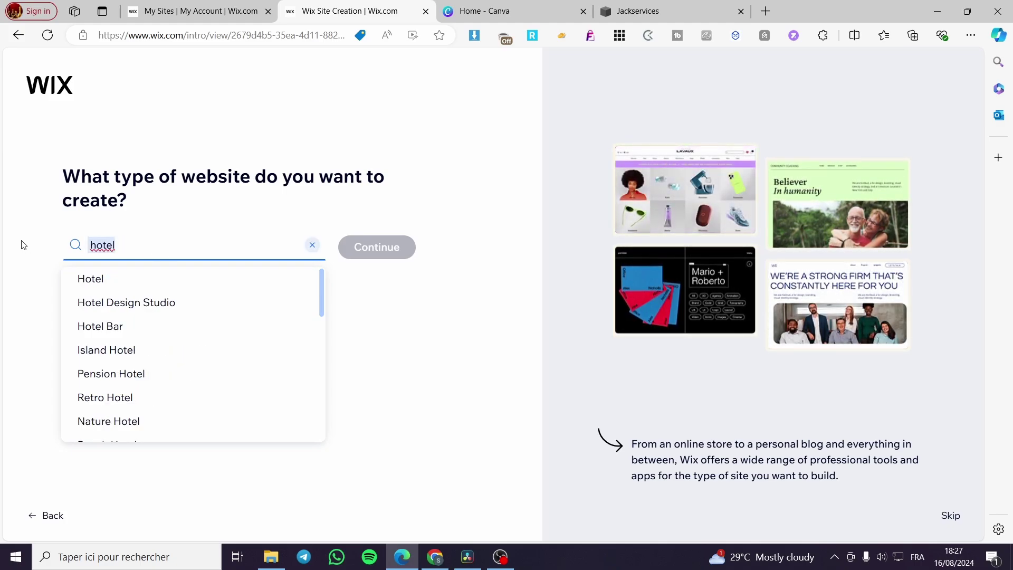
type("bookin")
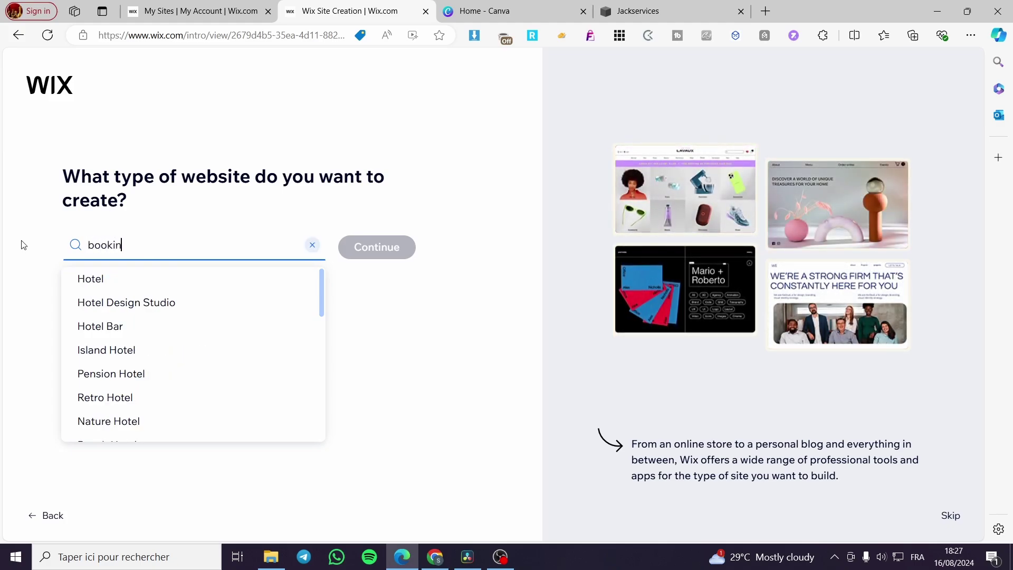
type("g")
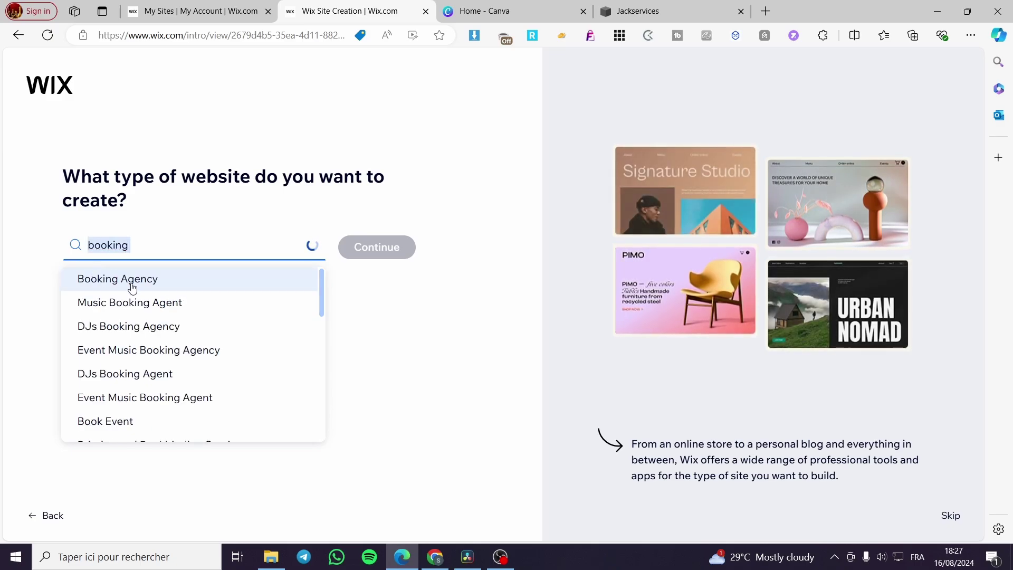
left_click(169, 275)
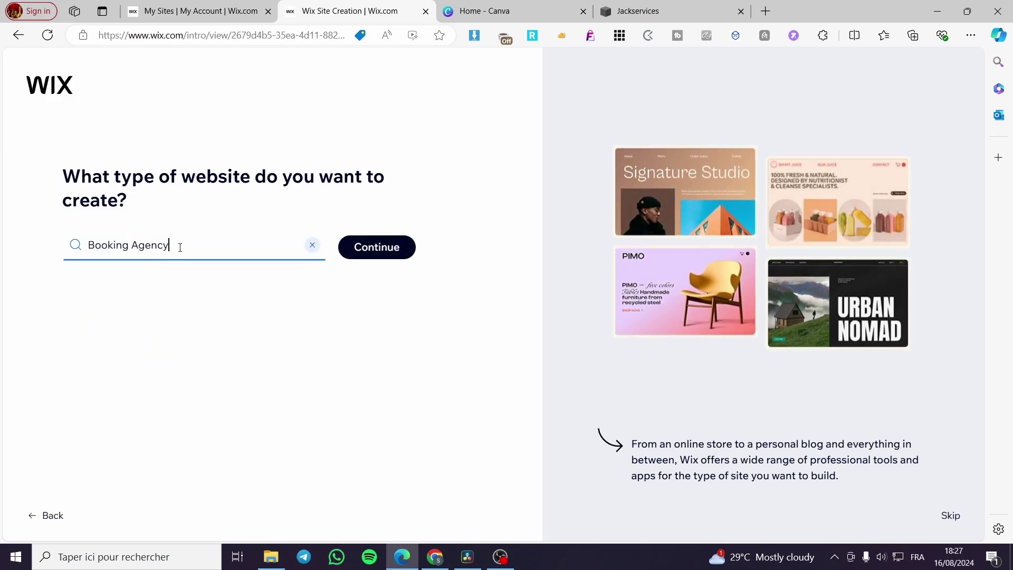
left_click(395, 254)
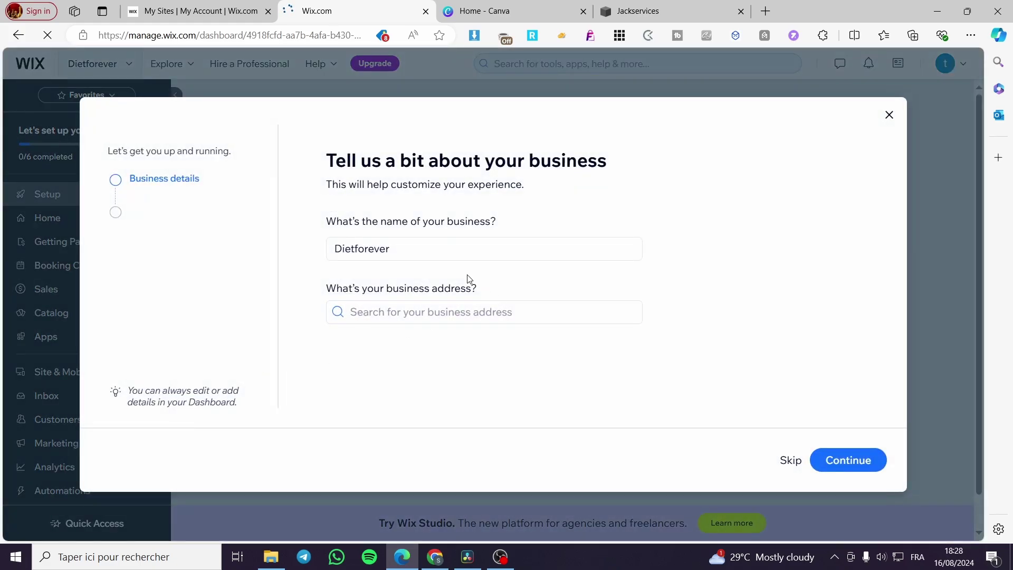
left_click_drag(452, 248, 323, 258)
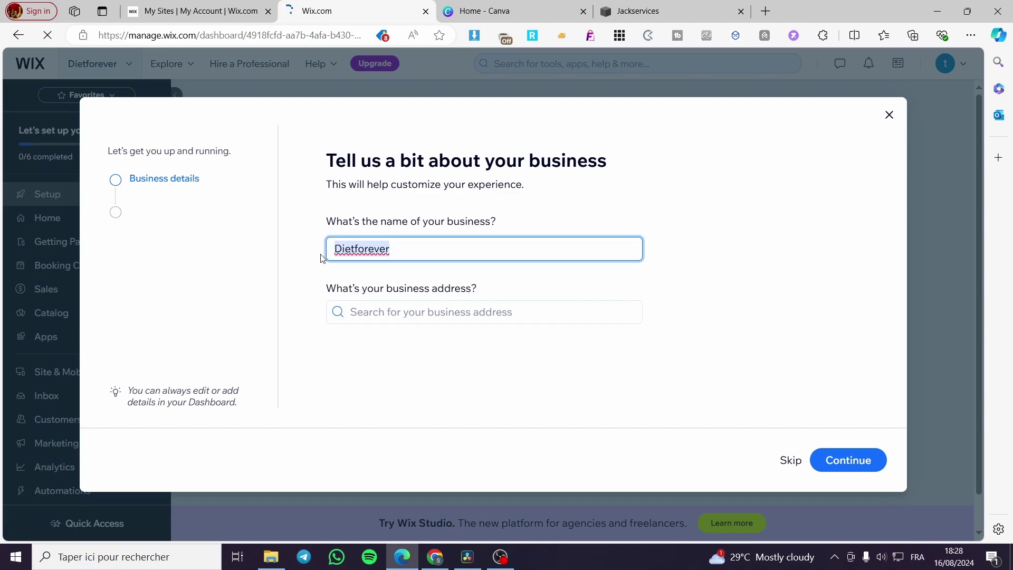
type("HH")
key("BackSpace")
key("BackSpace")
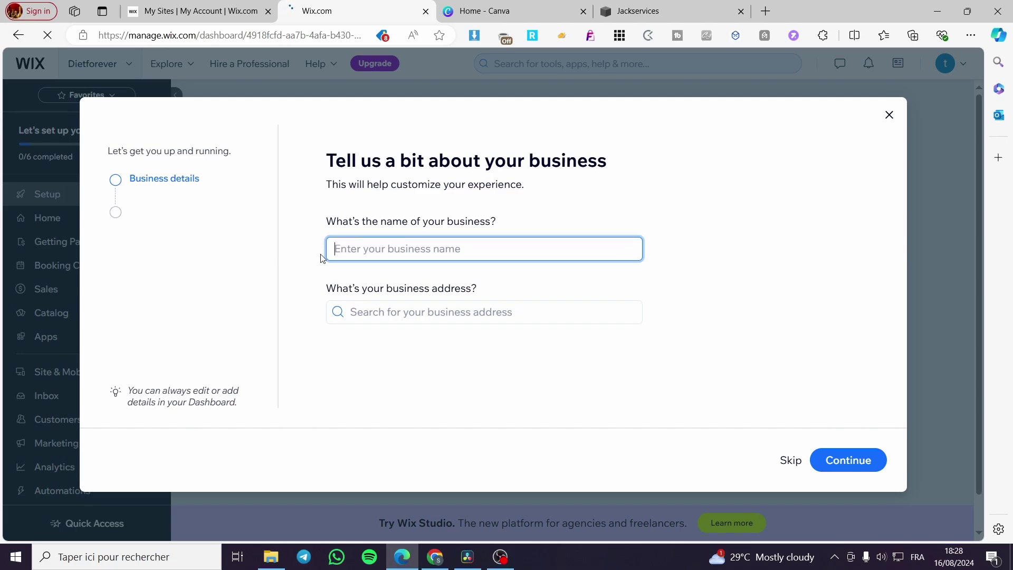
type("Unv")
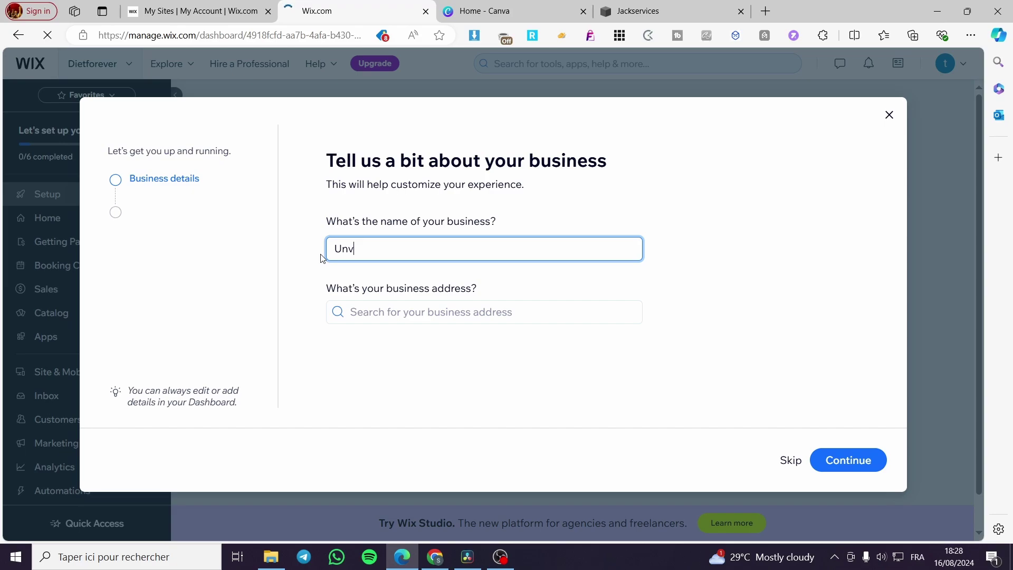
type("ivever")
left_click(323, 258)
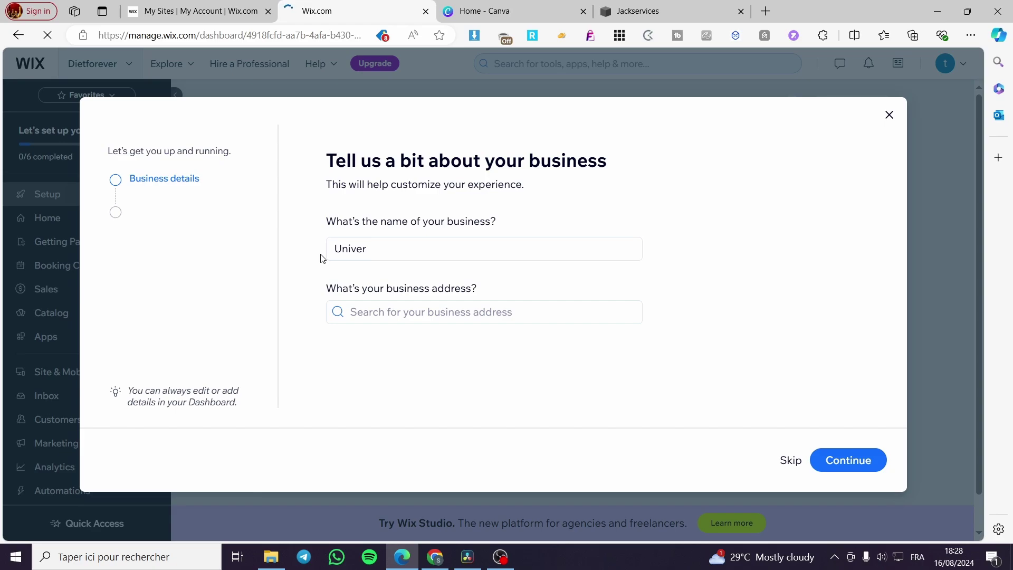
Set the business name to "univers hotel", leave the business address empty and continue
left_click(421, 252)
key("BackSpace")
key("BackSpace")
key("BackSpace")
key("BackSpace")
key("BackSpace")
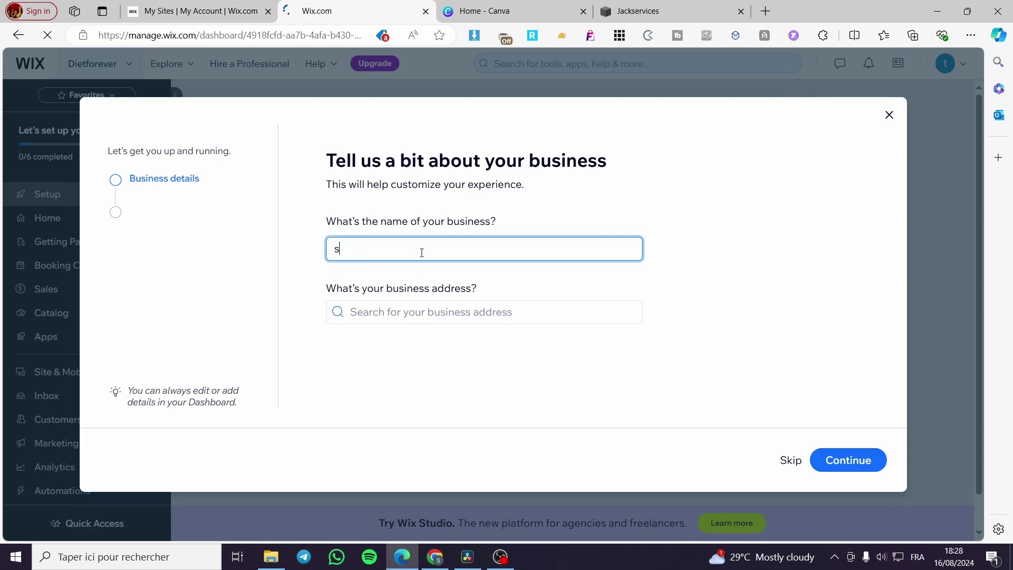
key("BackSpace")
type("univers hotel")
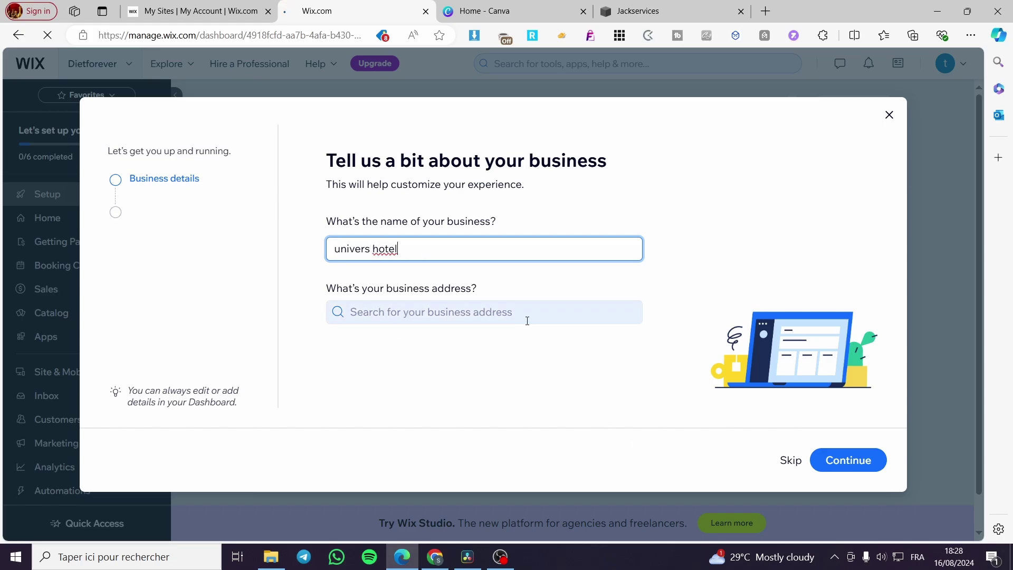
left_click(856, 463)
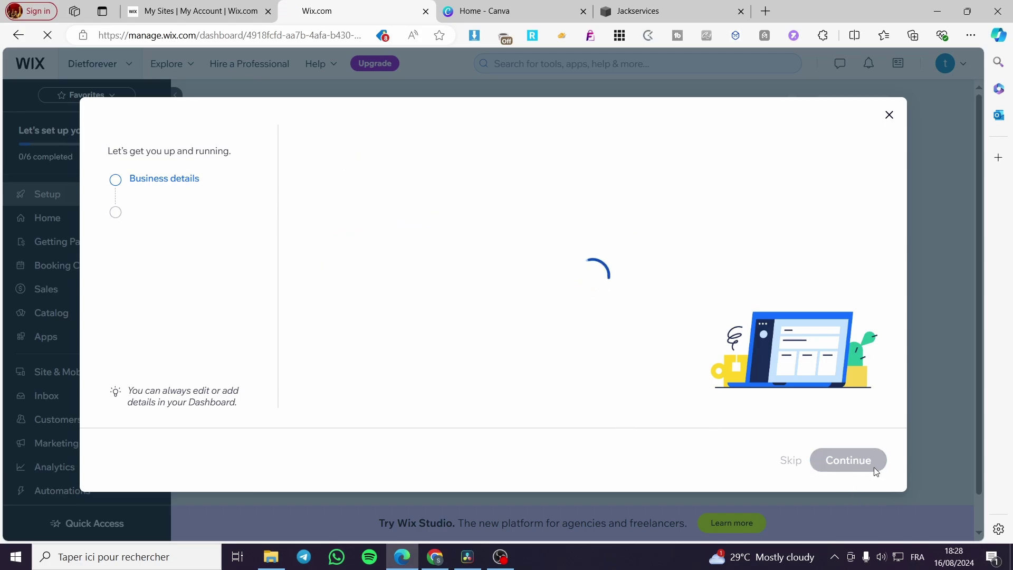
Choose a (GMT-08:00) Pacific Time zone for the default working hours and continue to the services
left_click(432, 267)
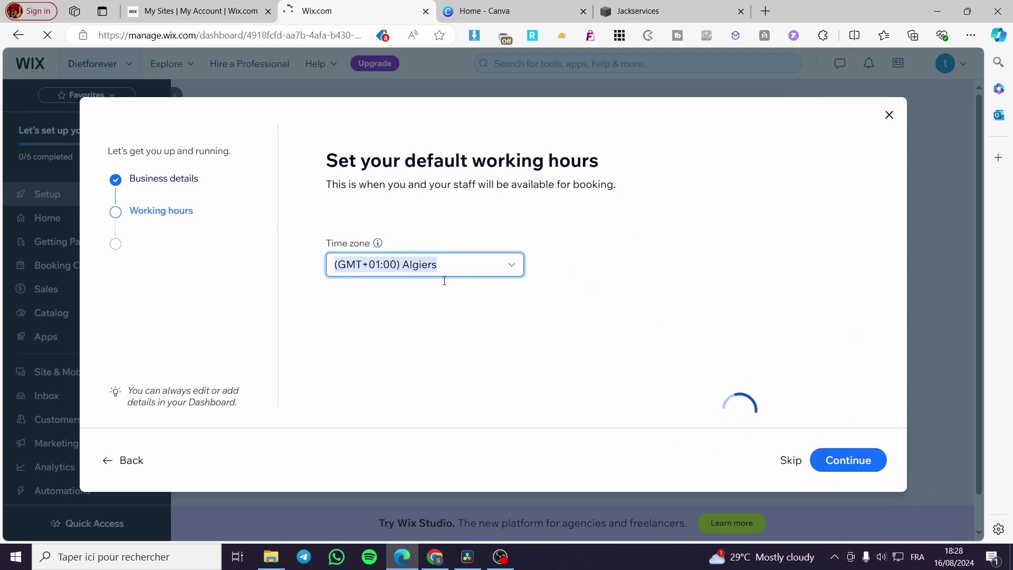
scroll(480, 323, "down", 5)
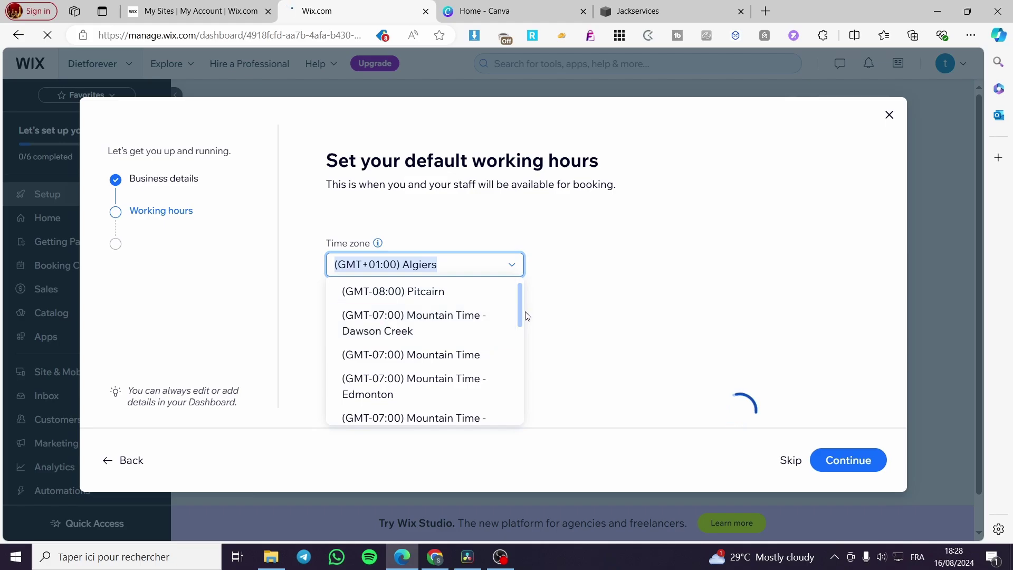
mouse_move(518, 312)
left_mouse_down()
mouse_move(525, 411)
mouse_move(516, 297)
left_mouse_up()
scroll(482, 348, "down", 5)
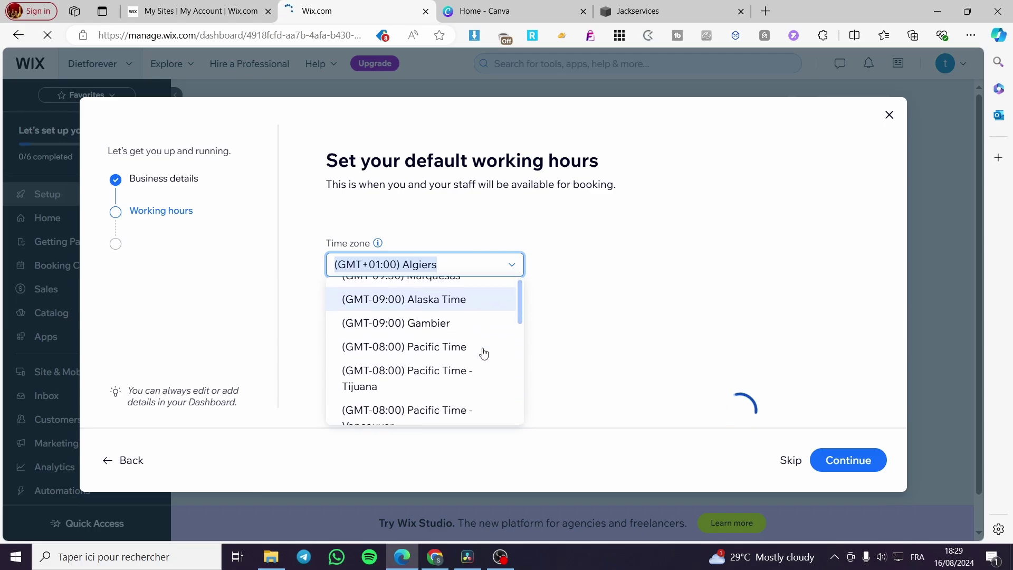
scroll(478, 330, "up", 2)
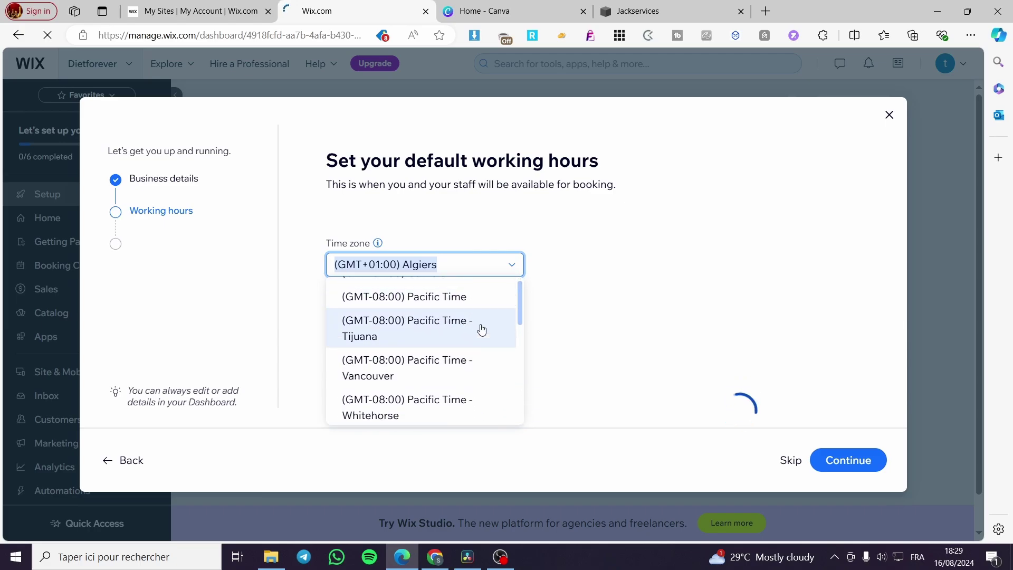
left_click(464, 347)
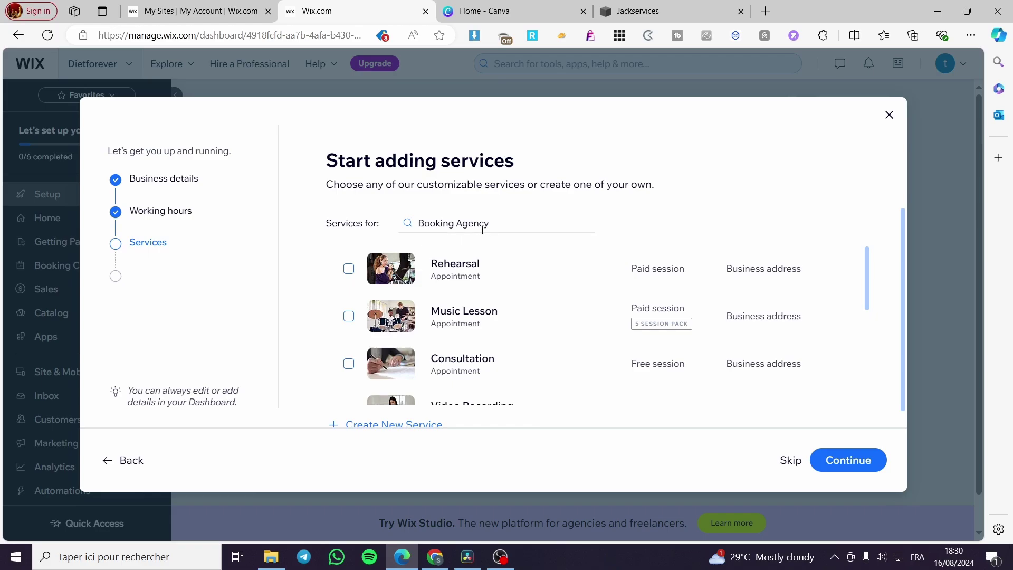
Switch the suggested services from Booking Agency to the Hotel business type and look through the list
left_click(482, 222)
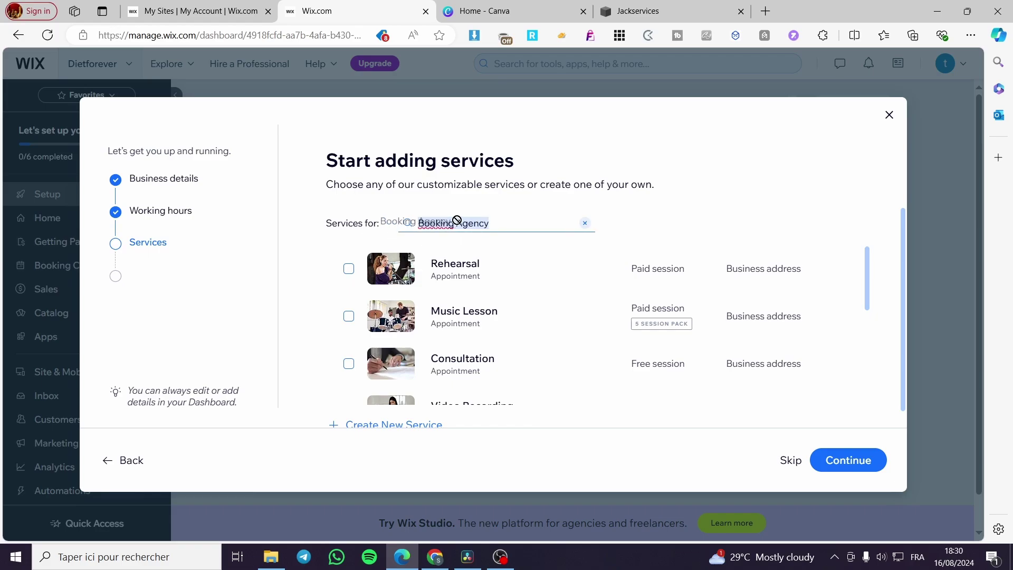
type("hotel")
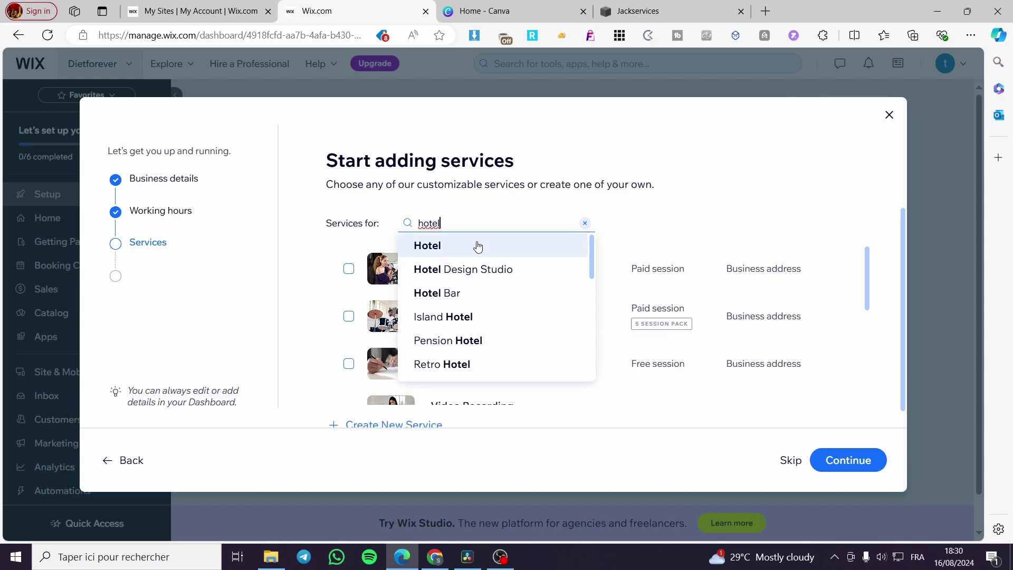
left_click(477, 247)
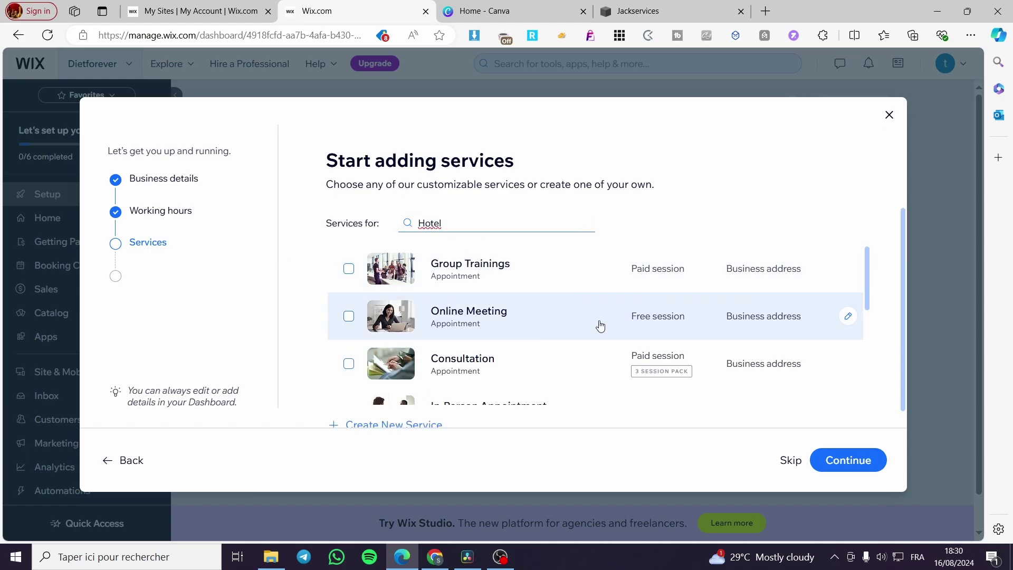
scroll(601, 327, "down", 1)
scroll(604, 326, "down", 2)
scroll(554, 335, "down", 2)
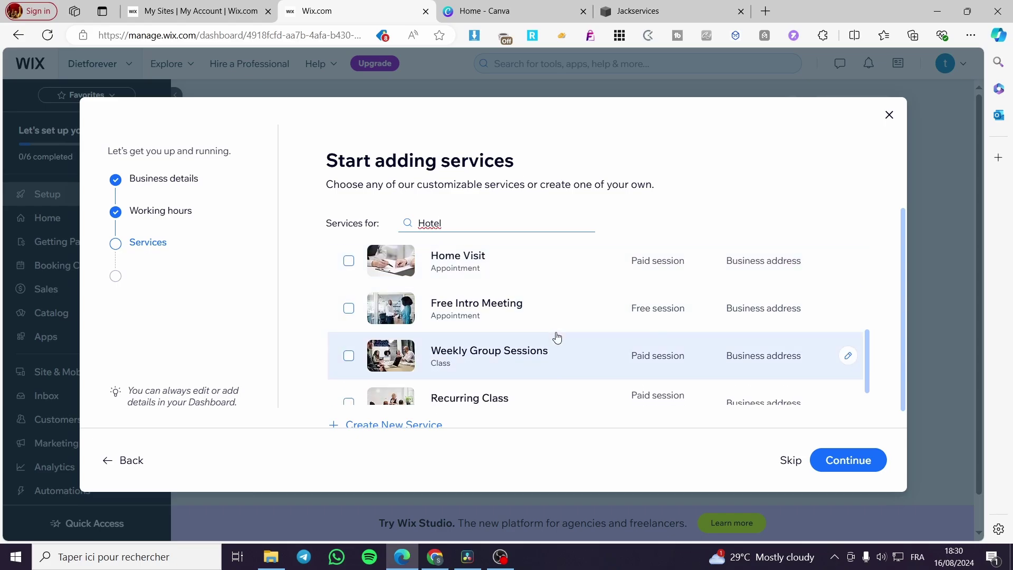
Search the service business types for "Hotel booking", switch to Booking Agency and look through its suggested services
scroll(553, 351, "down", 1)
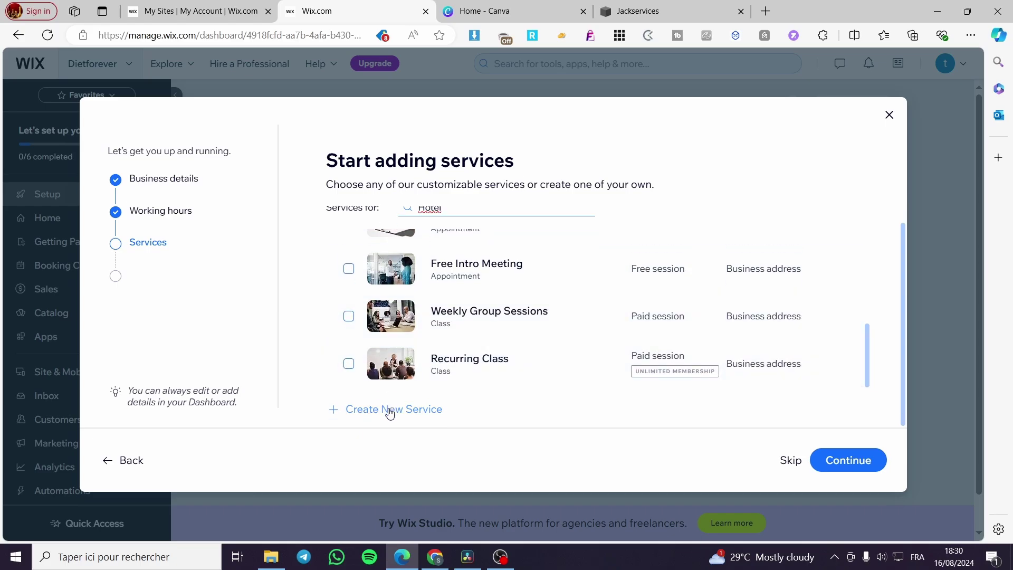
scroll(450, 319, "up", 1)
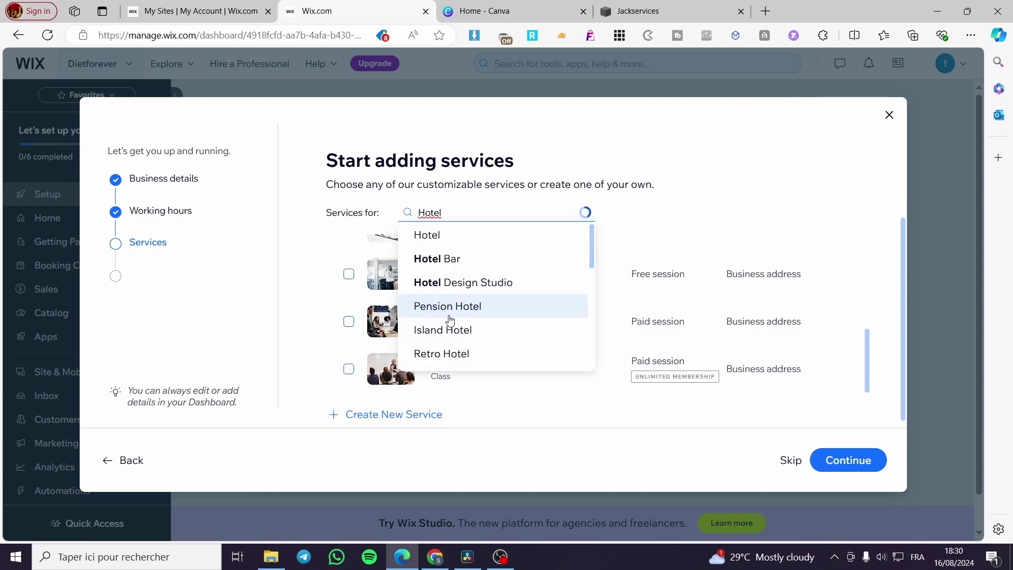
type("nb")
key("BackSpace")
key("BackSpace")
type("boo")
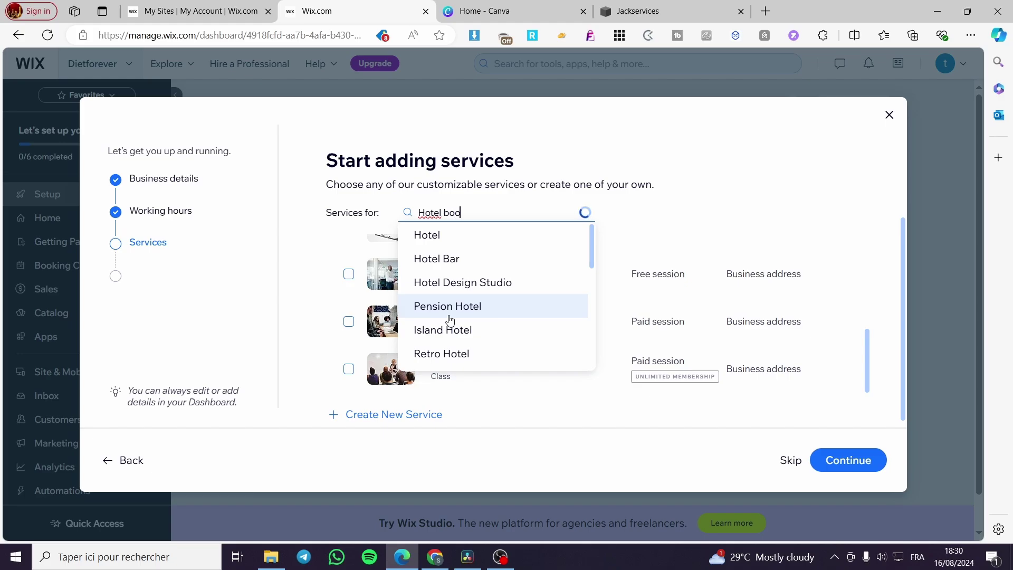
type("king")
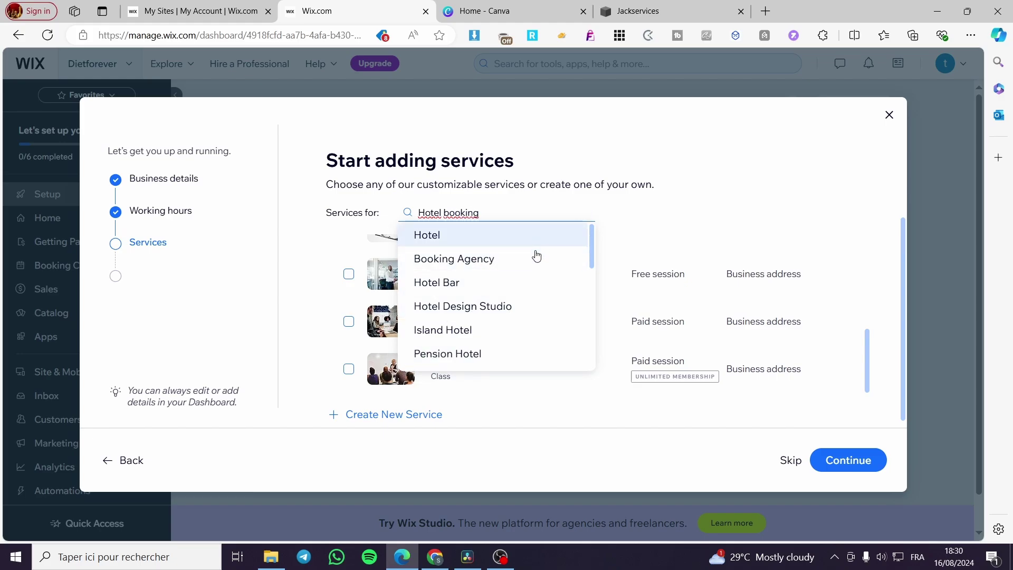
scroll(543, 309, "down", 1)
scroll(544, 308, "up", 3)
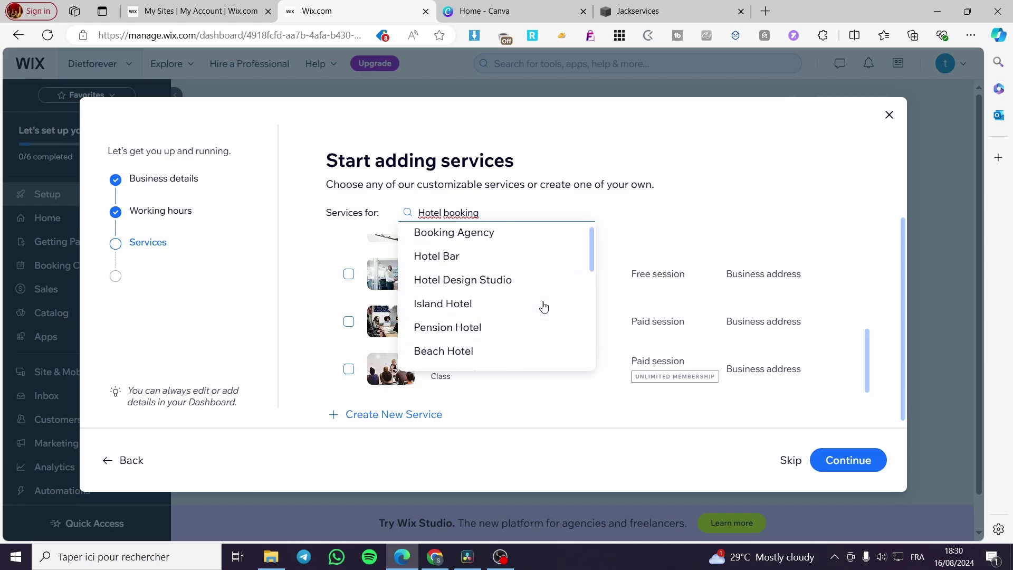
left_click(546, 264)
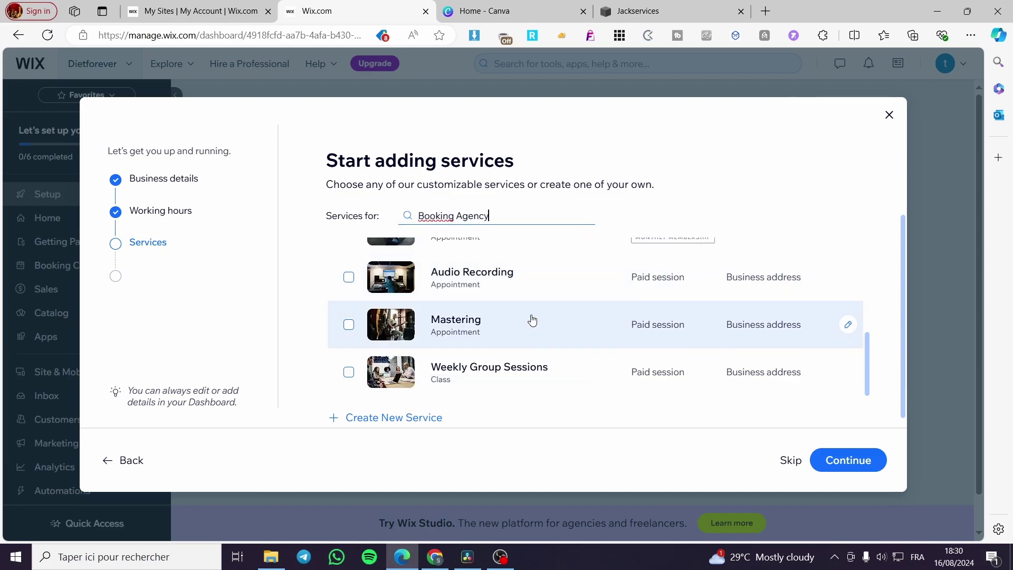
scroll(531, 319, "down", 1)
scroll(477, 389, "up", 5)
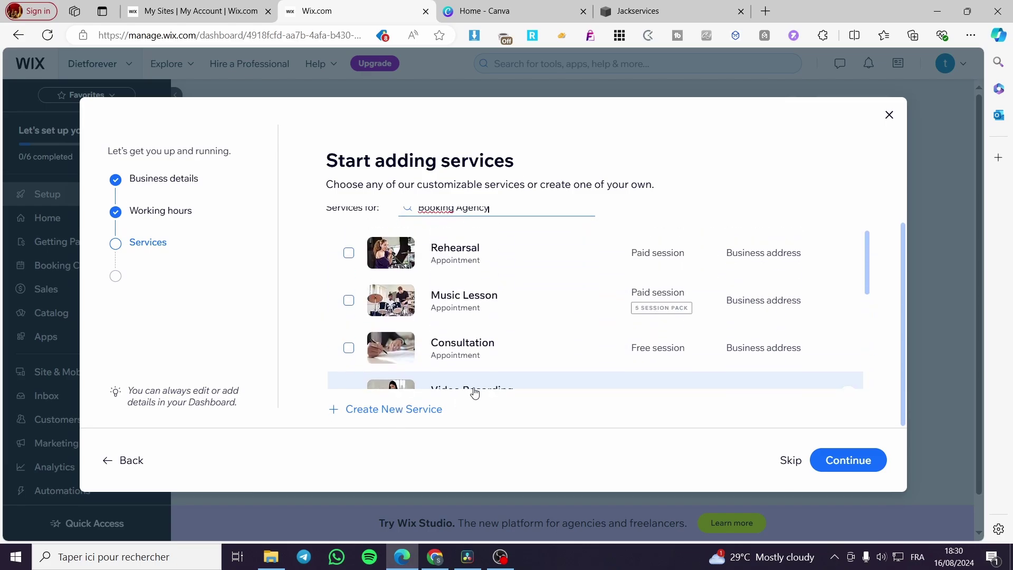
Create a new service named "Booking page" as a paid-session Appointment with the location Online, save it and continue to the staff setup
scroll(464, 395, "down", 5)
left_click(387, 411)
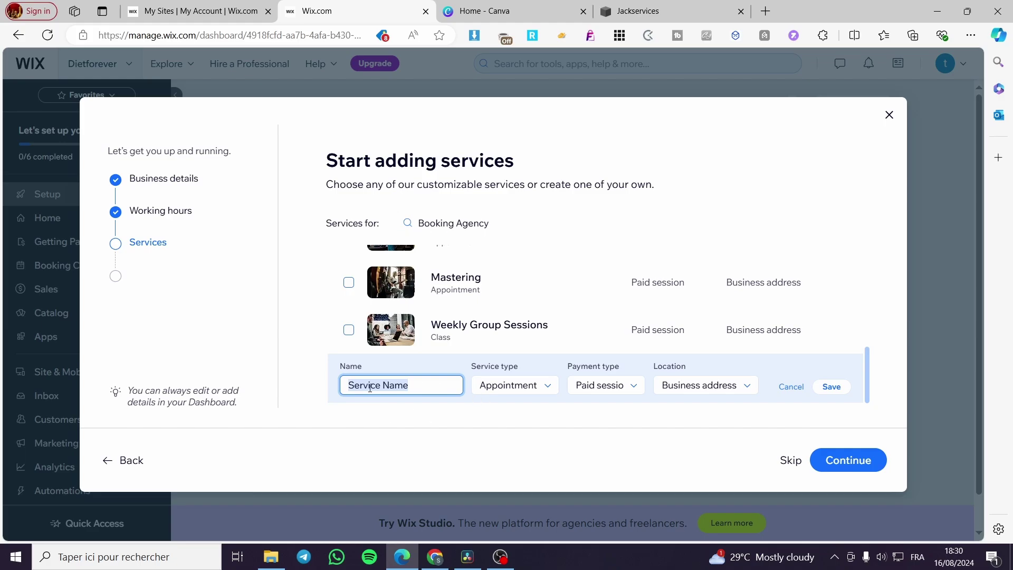
type("Booking page")
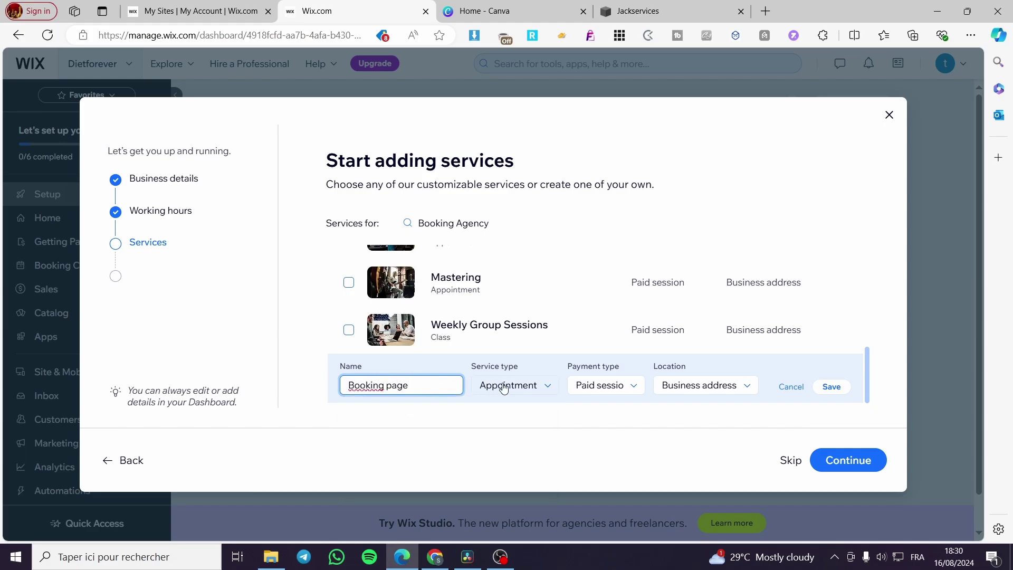
left_click(499, 387)
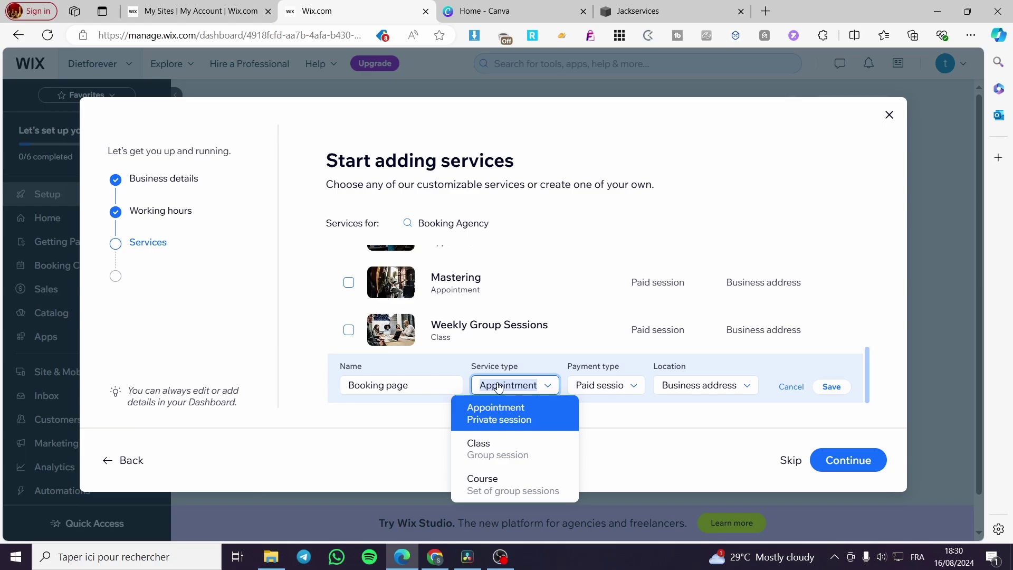
left_click(606, 386)
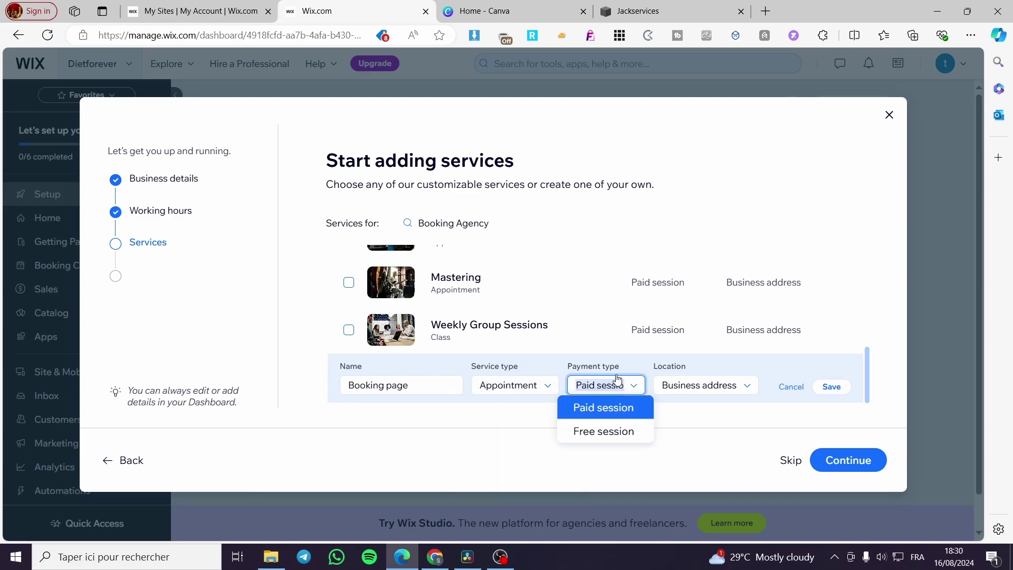
left_click(604, 409)
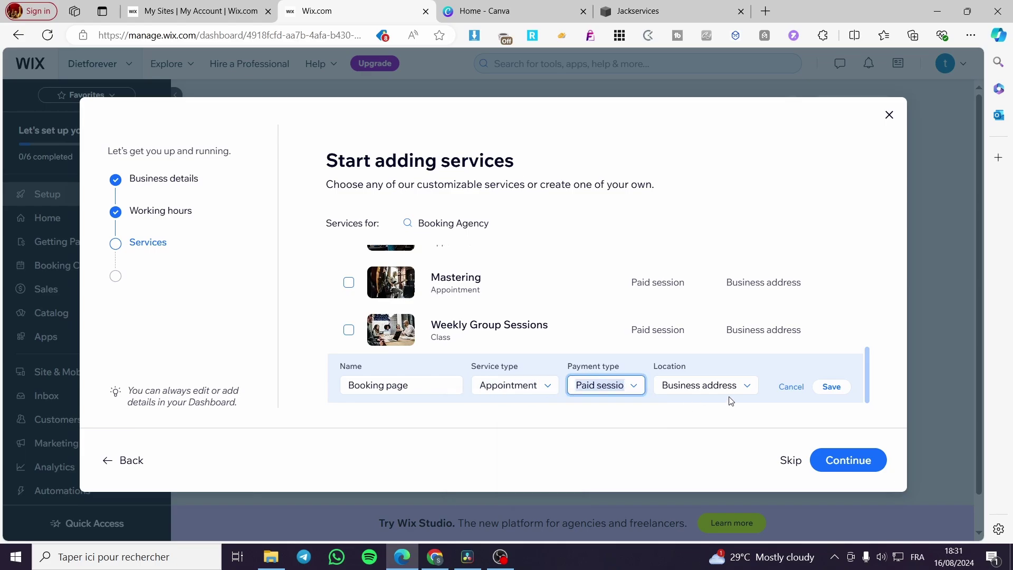
left_click(724, 387)
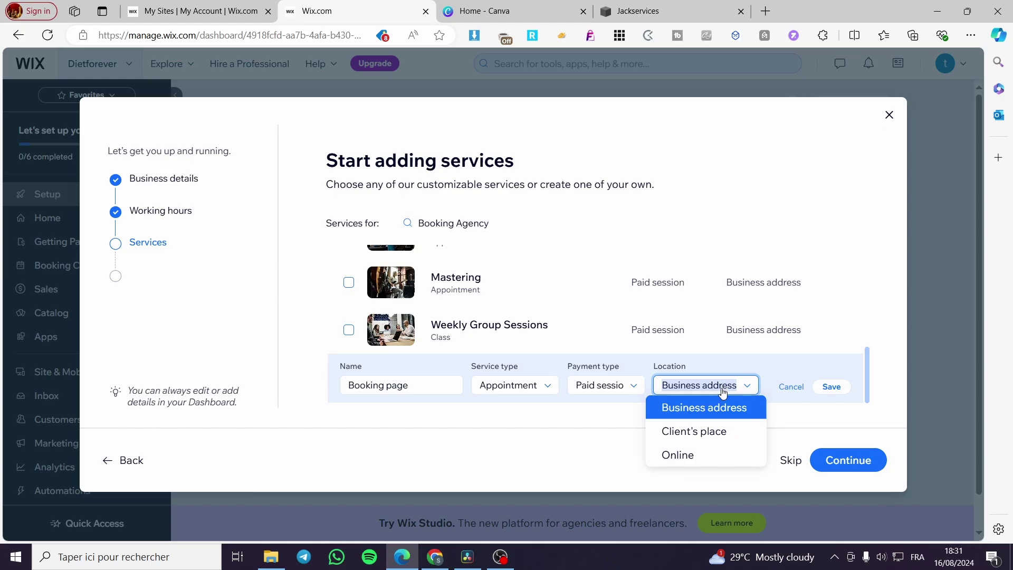
left_click(700, 458)
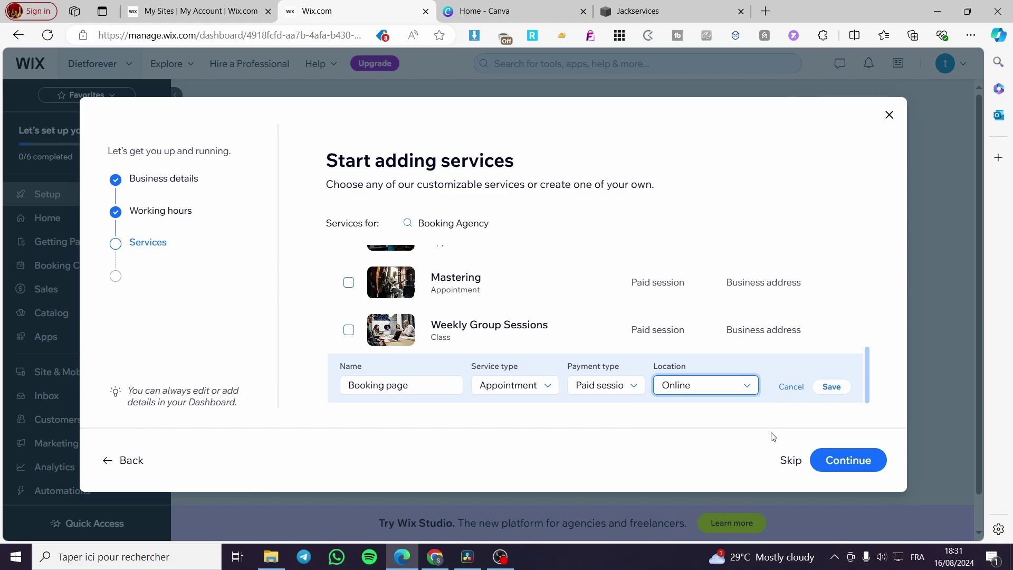
left_click(835, 386)
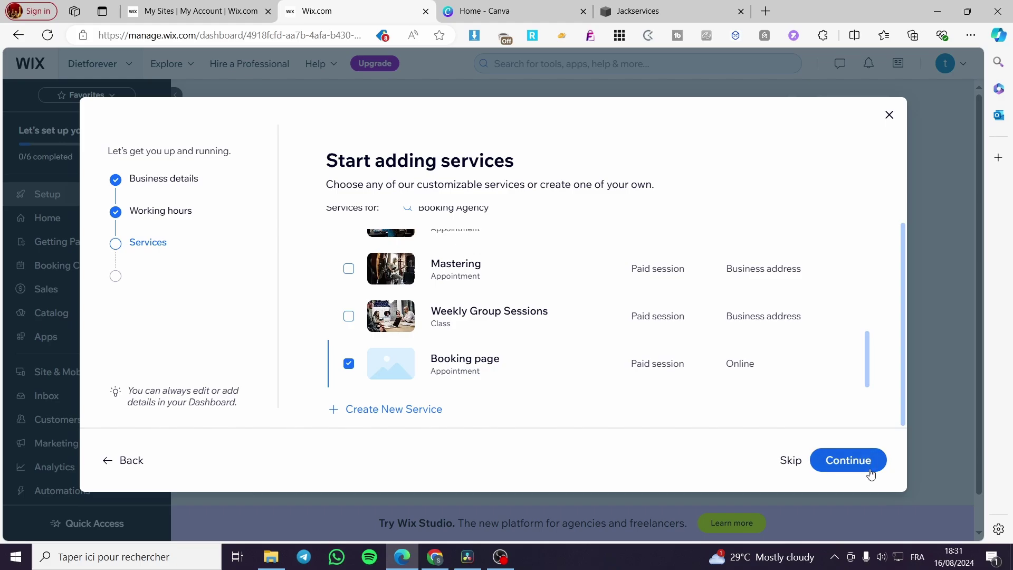
left_click(883, 453)
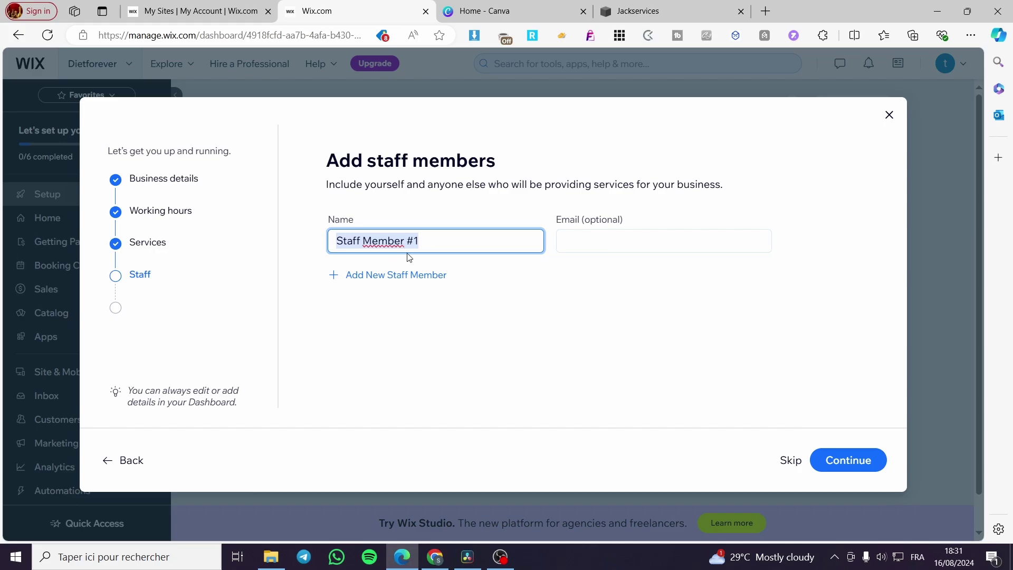
Add three staff members by first name without e-mails, remove the extra fourth entry and continue to the useful tools
type("Jack")
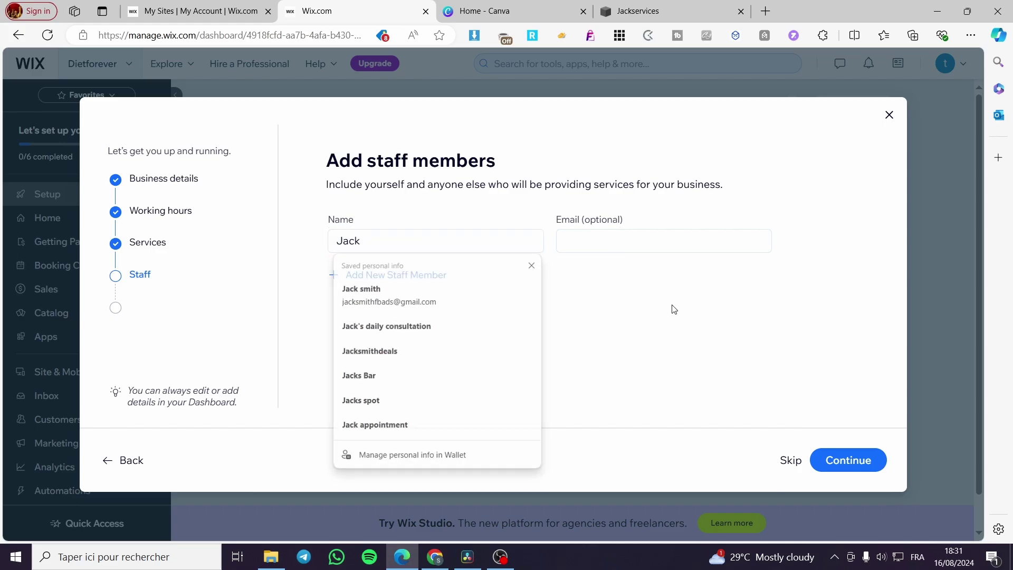
left_click(642, 244)
left_click(389, 275)
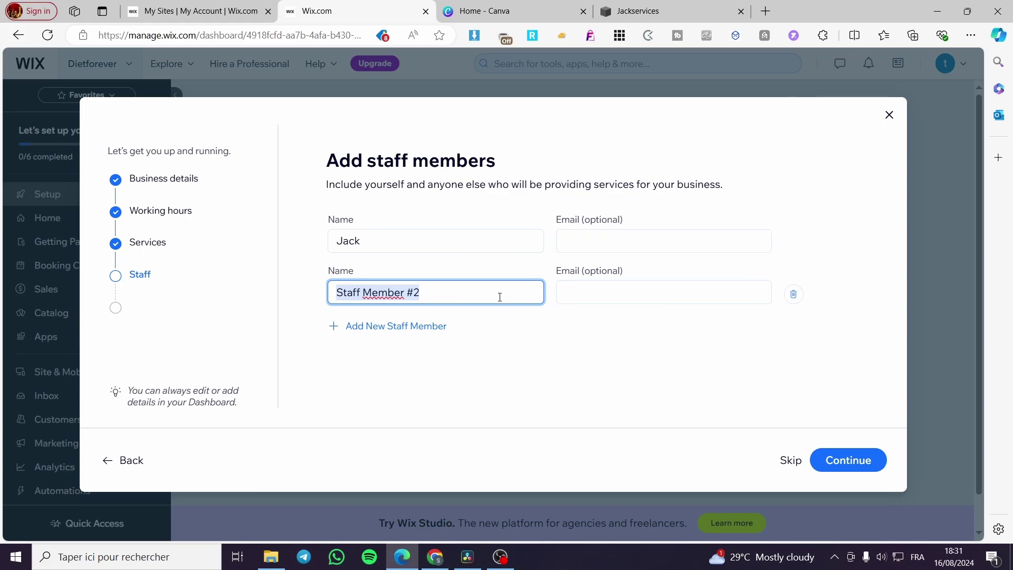
type("Smith")
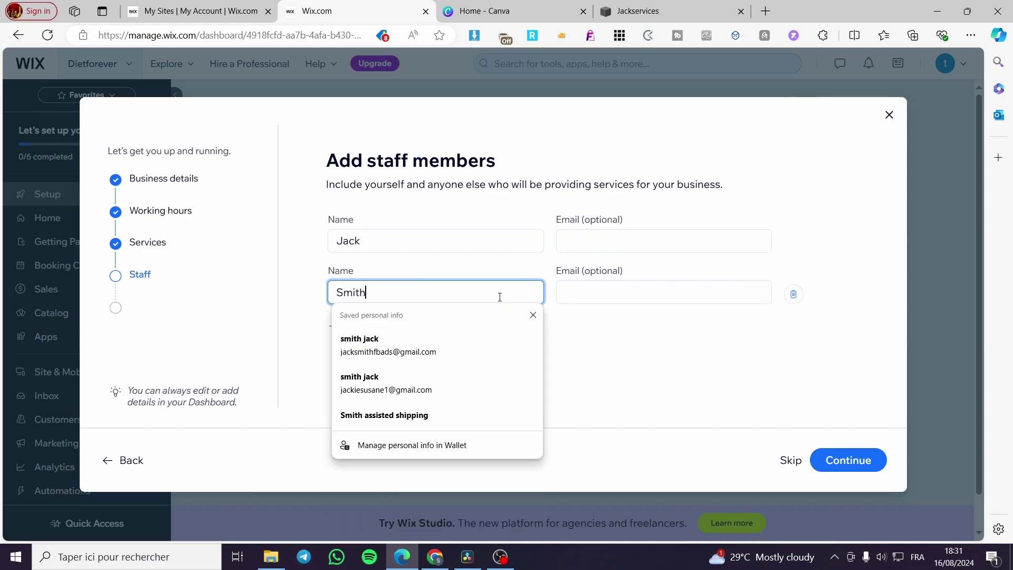
key("Escape")
left_click(373, 326)
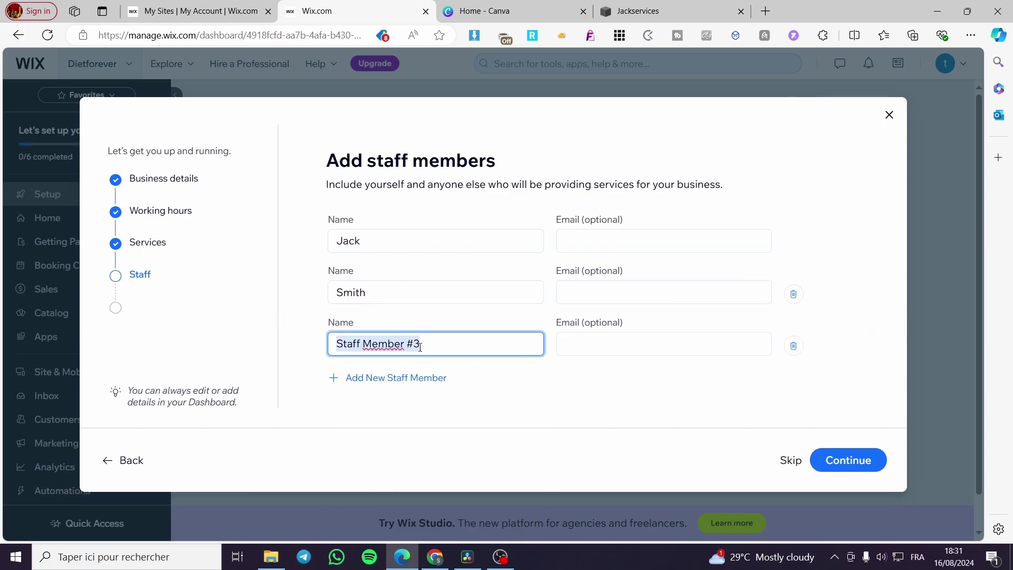
type("Jacke")
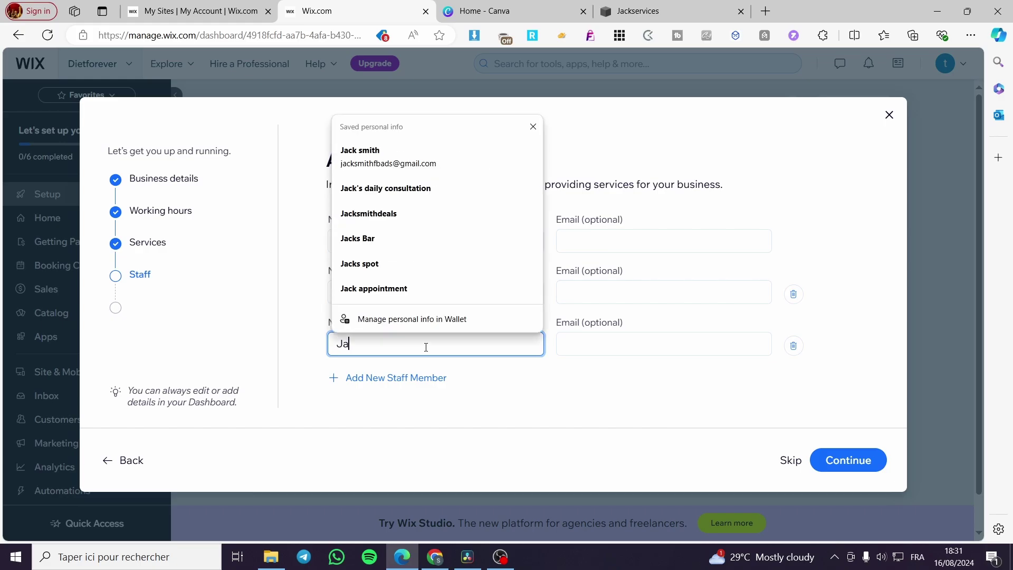
left_click(417, 379)
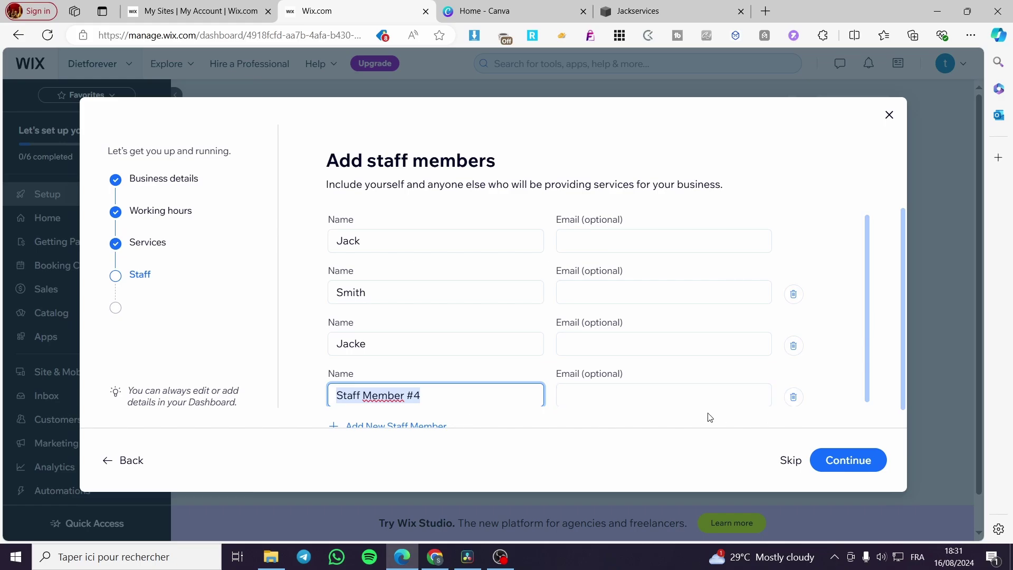
left_click(794, 398)
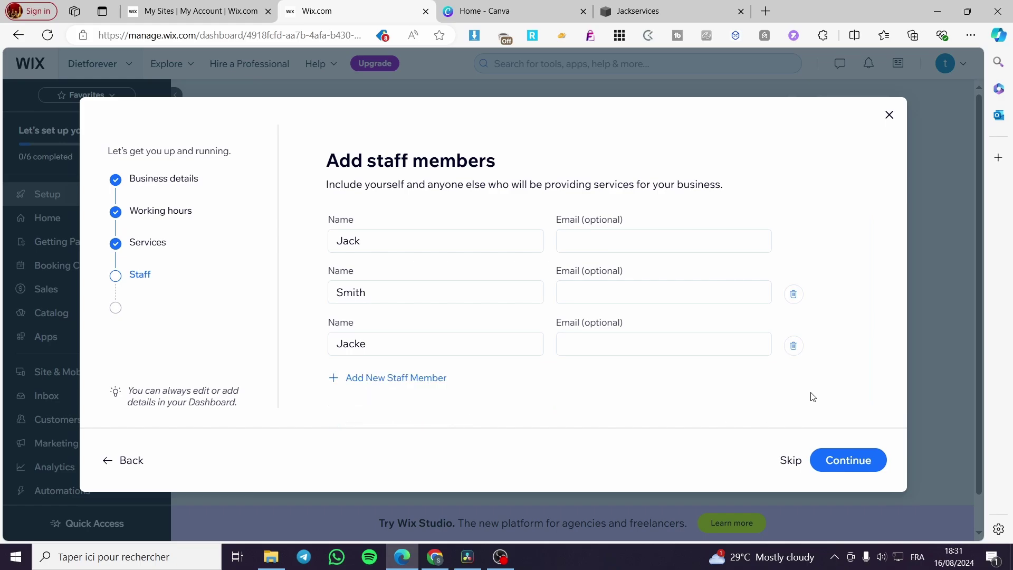
left_click(850, 460)
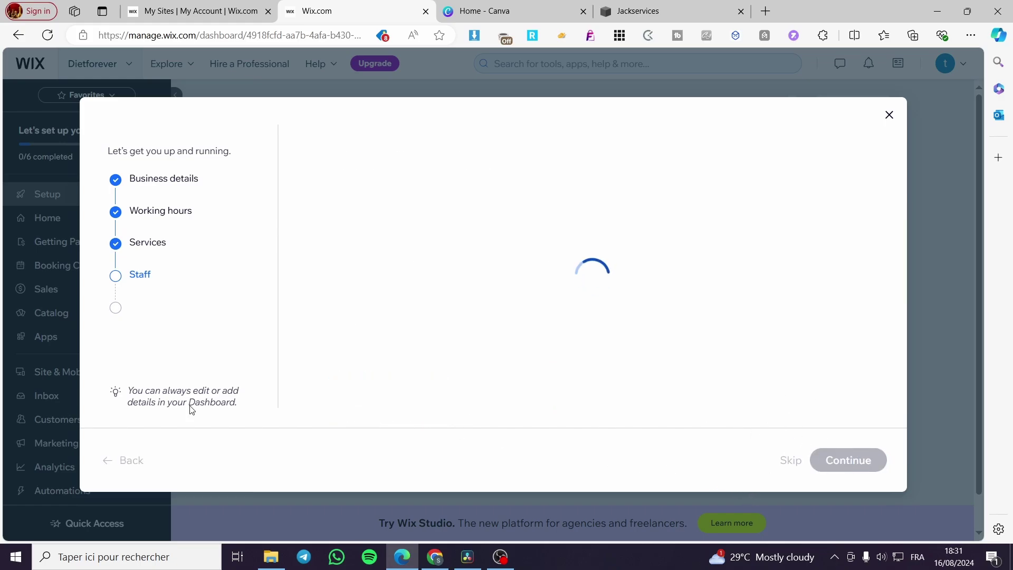
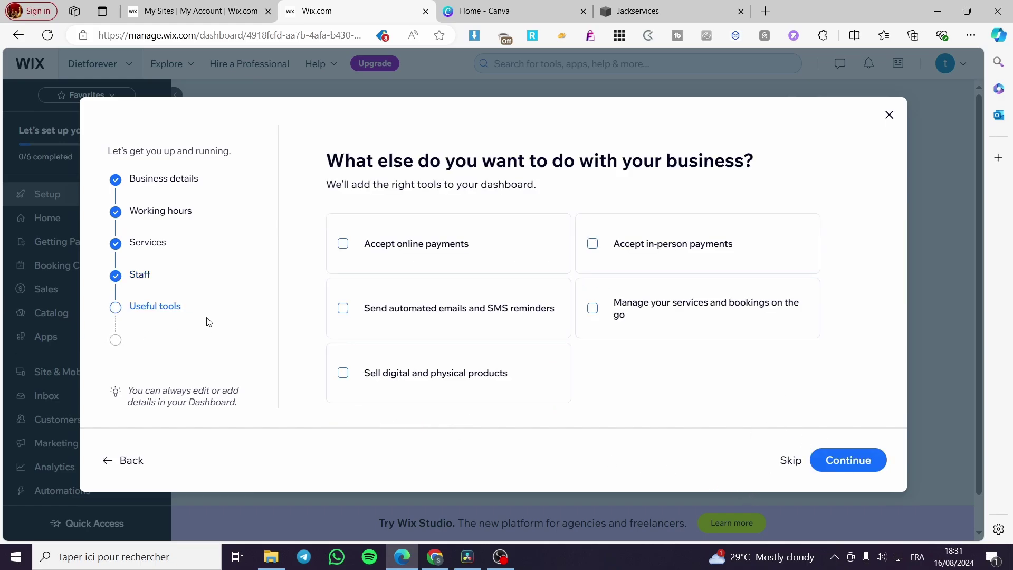
Choose to accept online payments and in-person payments, finish the business setup and continue to the dashboard
left_click(344, 246)
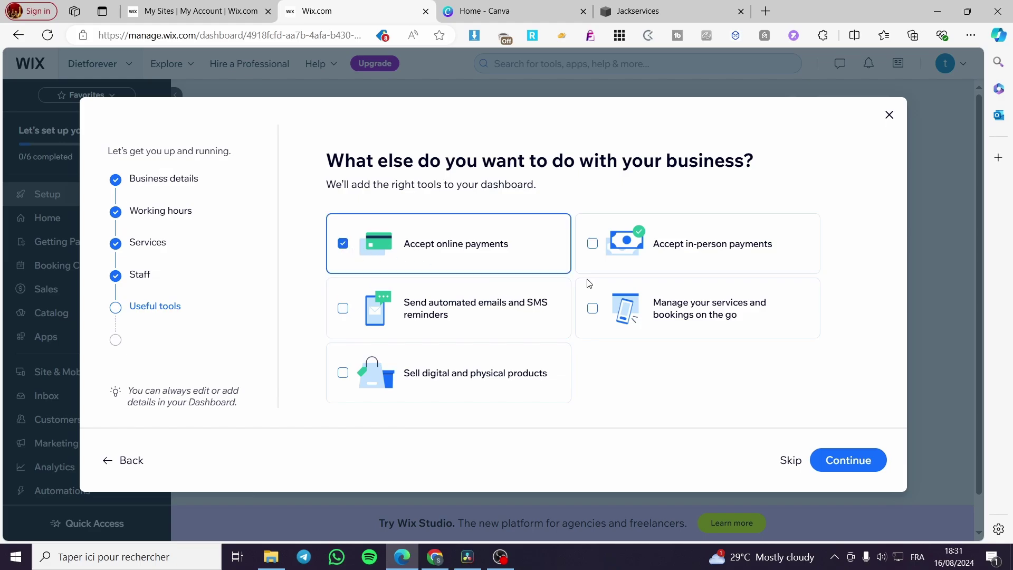
left_click(592, 246)
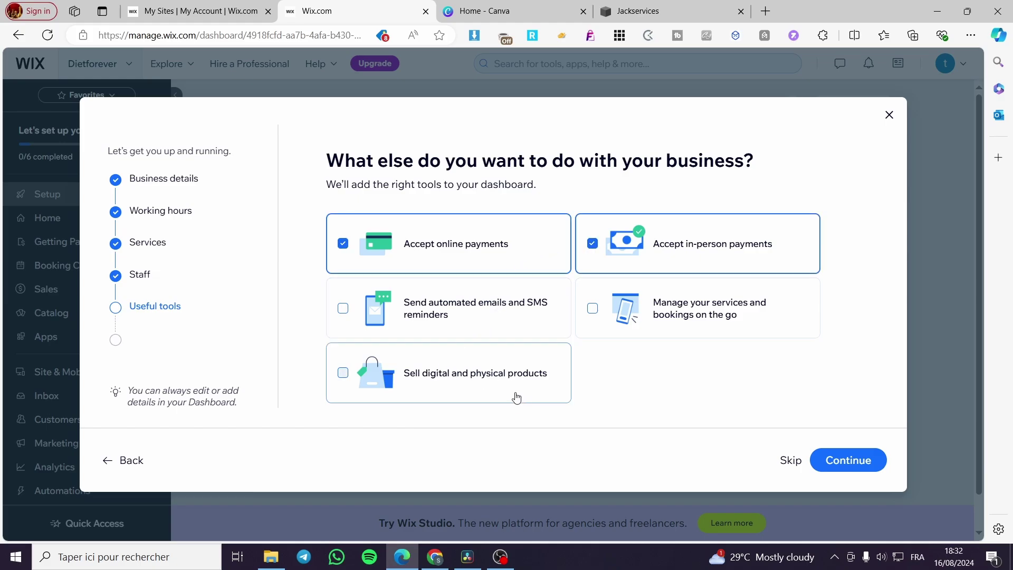
left_click(846, 469)
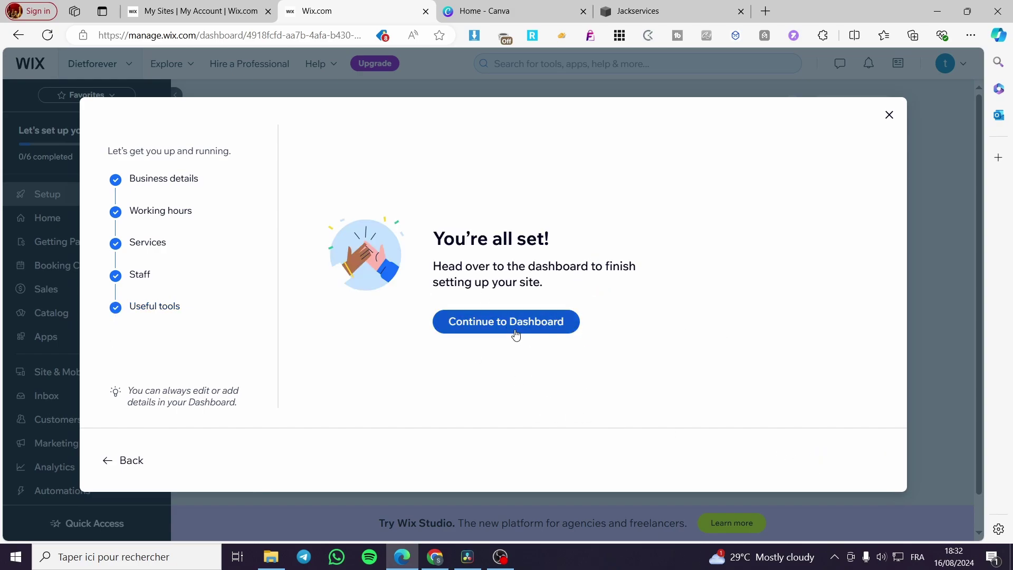
left_click(516, 322)
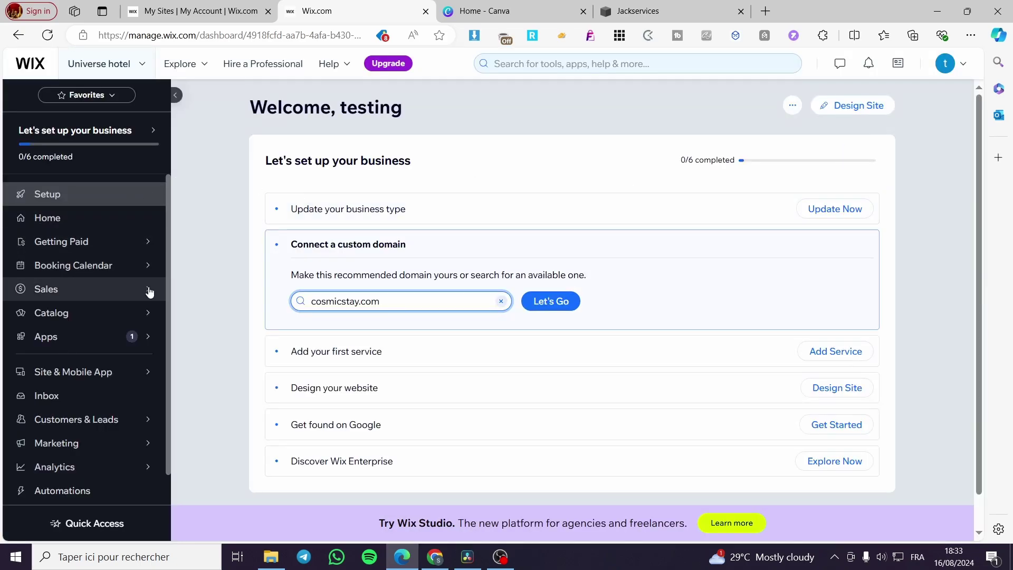
Open the Accept payments page in the site settings and dismiss the business location prompt
scroll(132, 312, "down", 1)
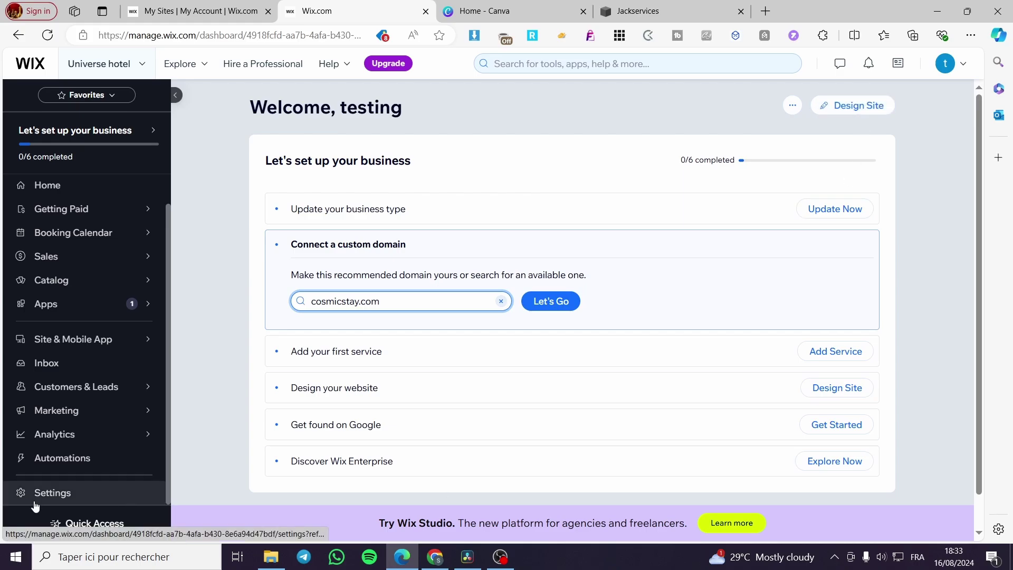
scroll(58, 422, "up", 1)
scroll(48, 211, "down", 1)
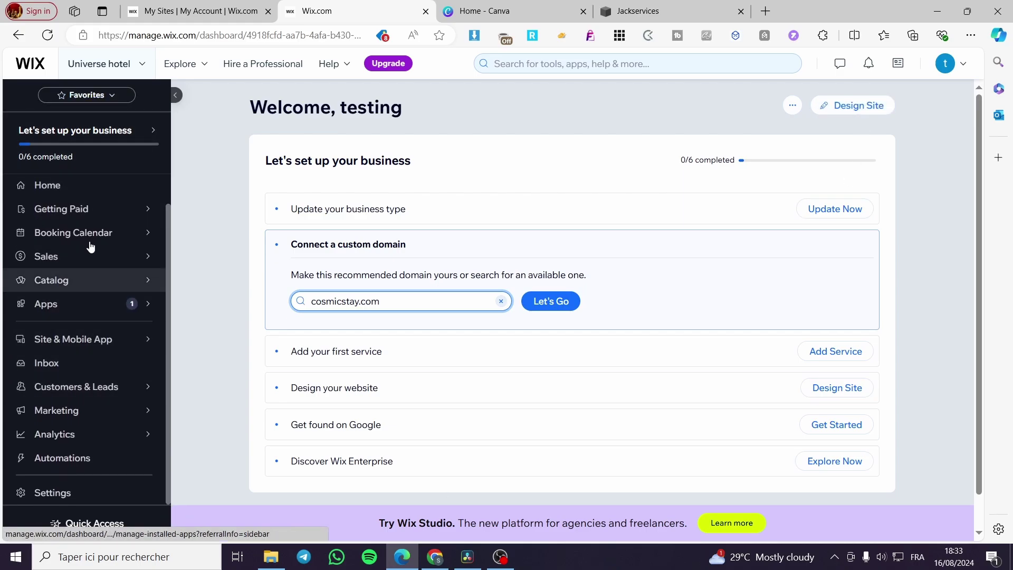
left_click(61, 496)
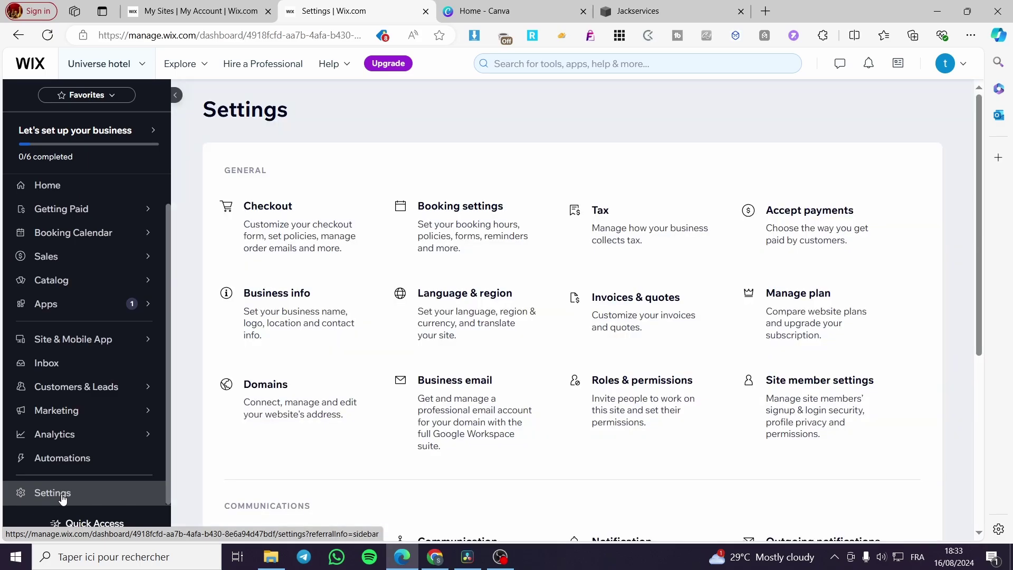
left_click(771, 244)
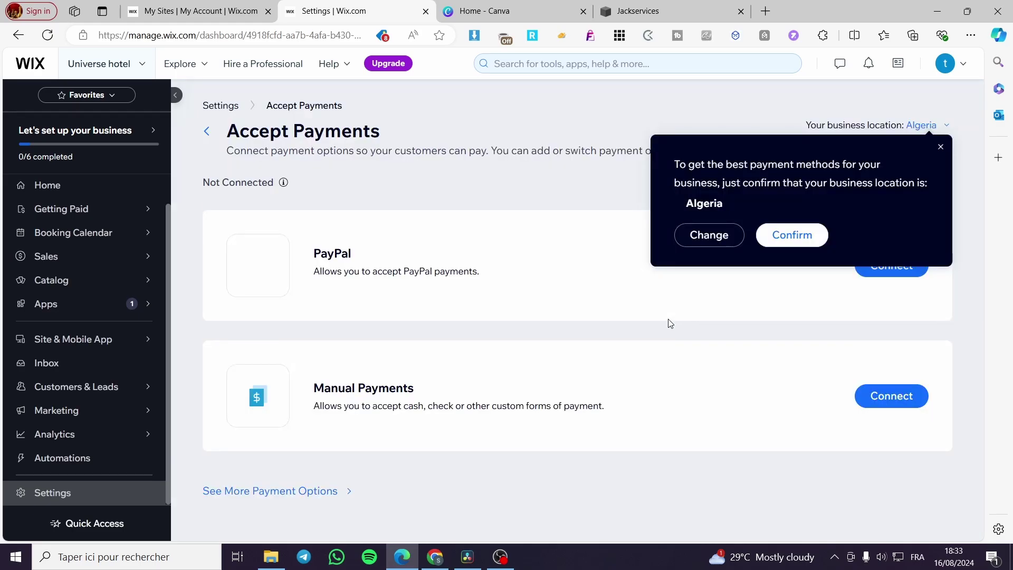
left_click(941, 179)
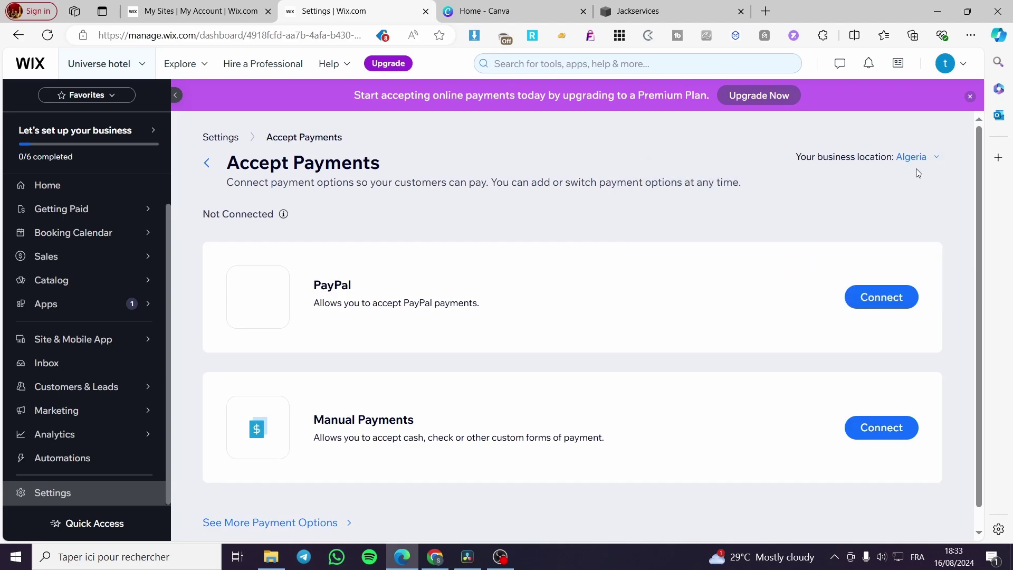
Change the business location for accepting payments to United States
left_click(929, 163)
scroll(459, 353, "down", 5)
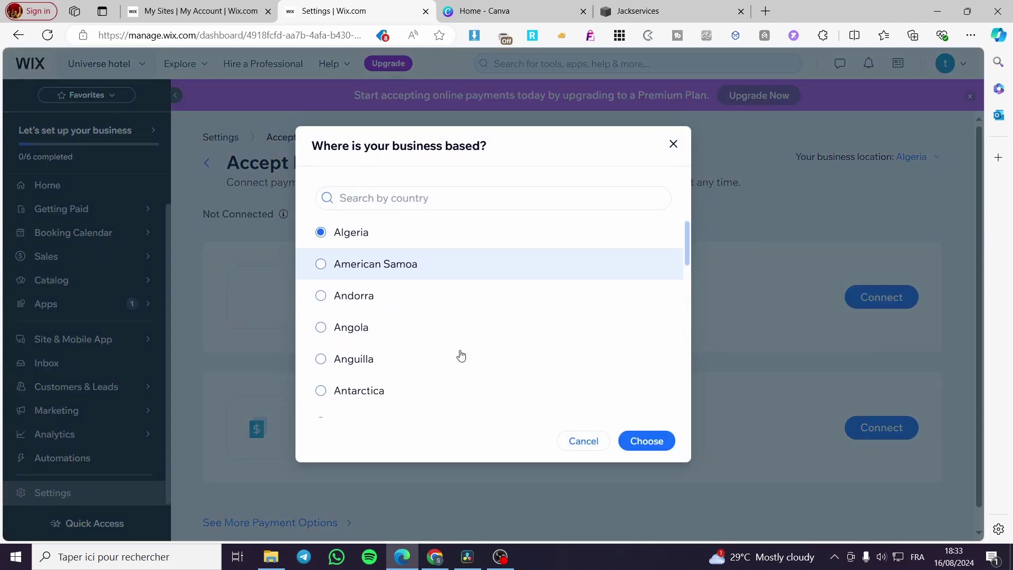
left_click(440, 199)
type("united")
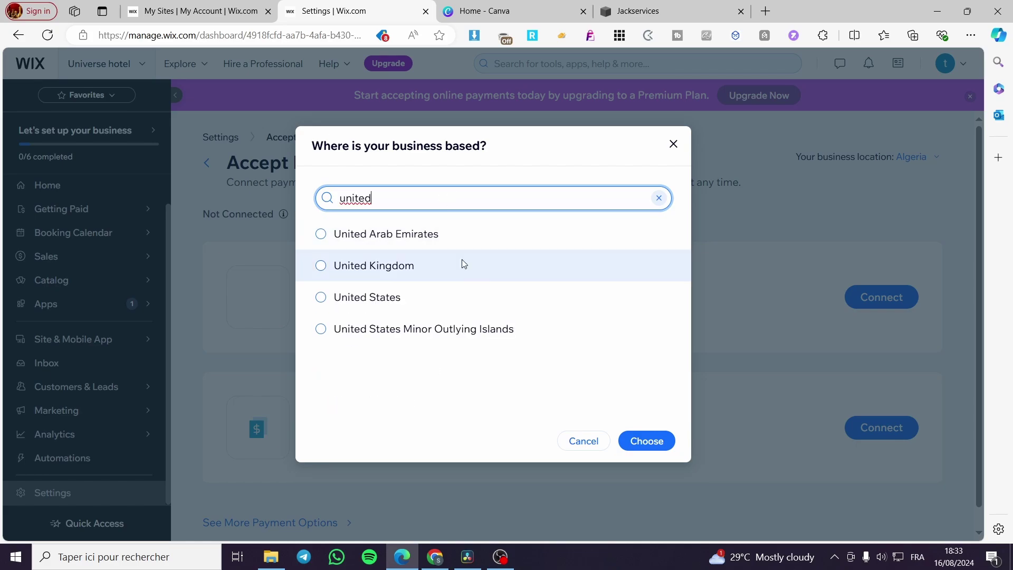
left_click(464, 296)
left_click(652, 442)
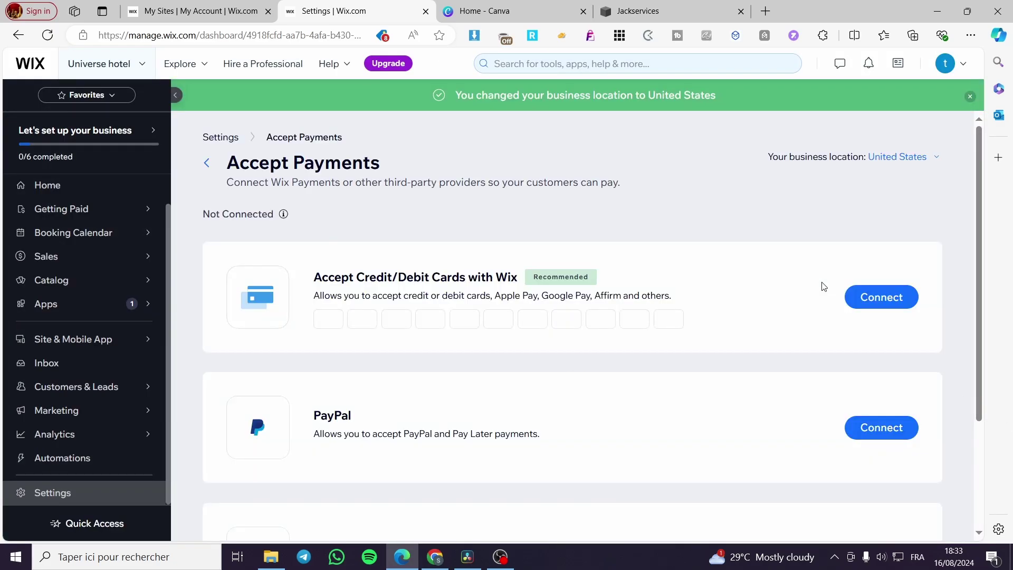
Review the main payment methods, then open the additional payment options and look through the listed providers
scroll(495, 490, "down", 2)
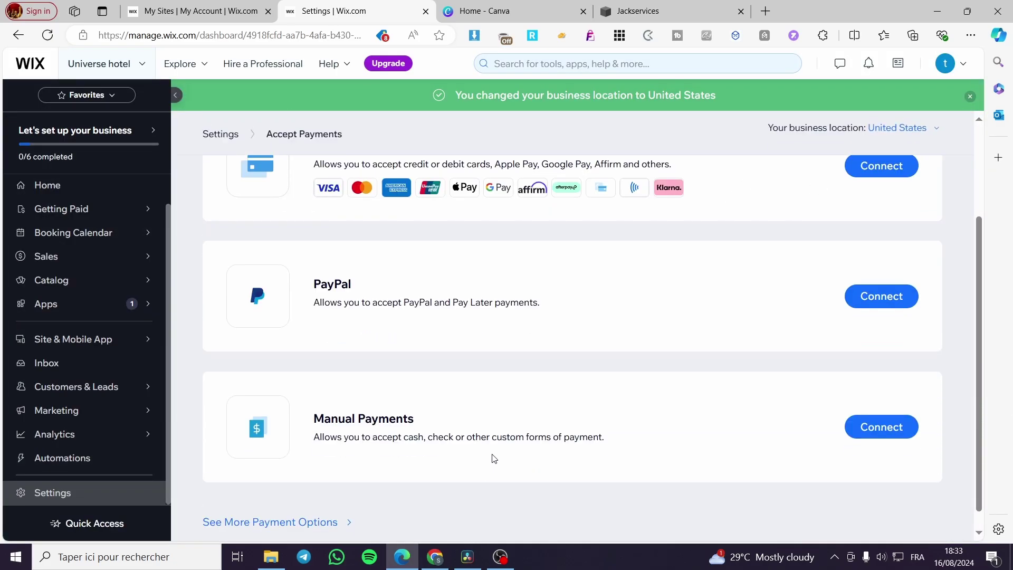
scroll(269, 356, "up", 3)
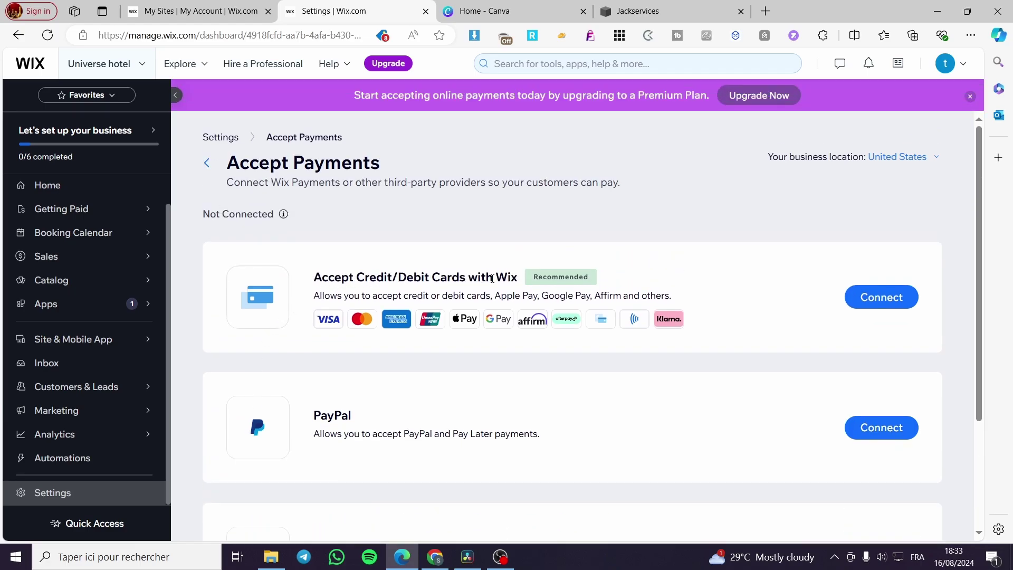
scroll(488, 301, "down", 2)
scroll(476, 387, "down", 1)
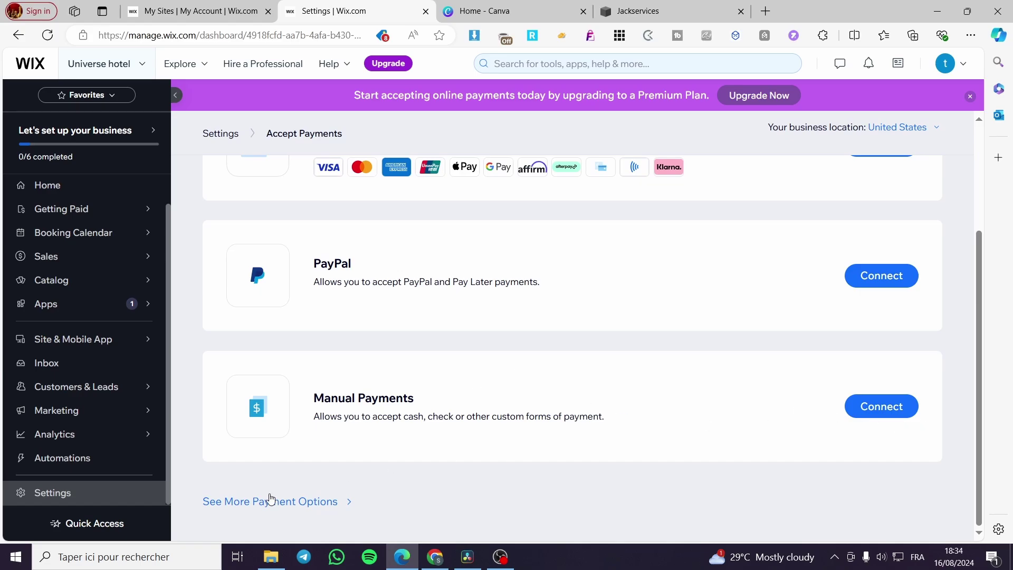
left_click(269, 500)
right_click(259, 496)
left_click(274, 437)
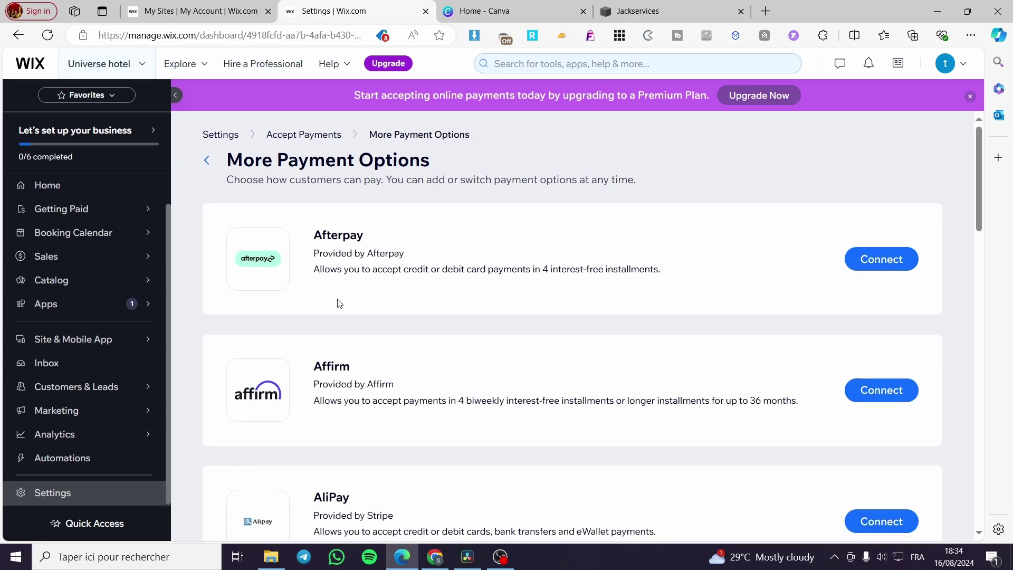
scroll(339, 303, "down", 3)
scroll(370, 298, "up", 2)
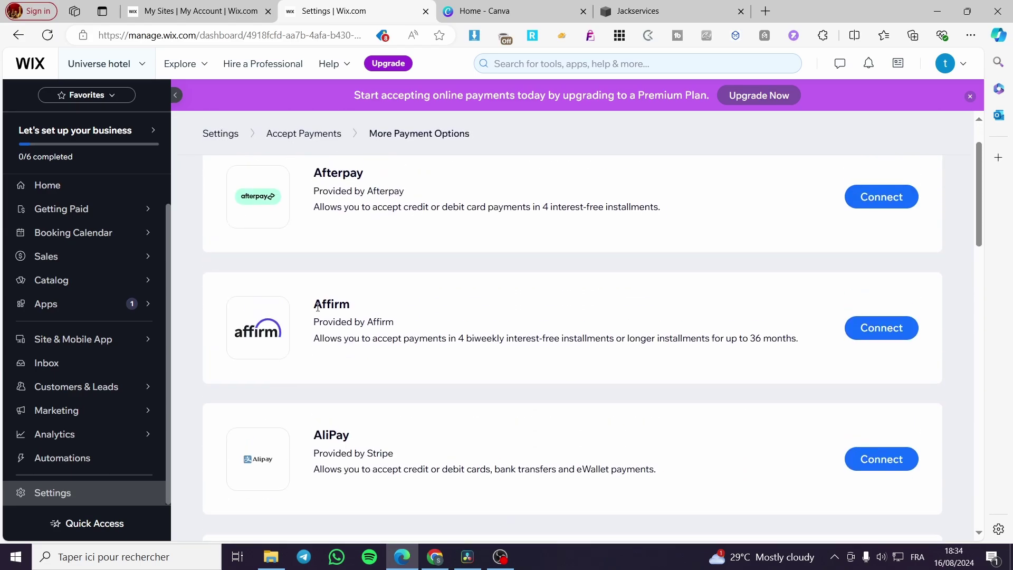
scroll(343, 306, "down", 16)
scroll(367, 308, "down", 2)
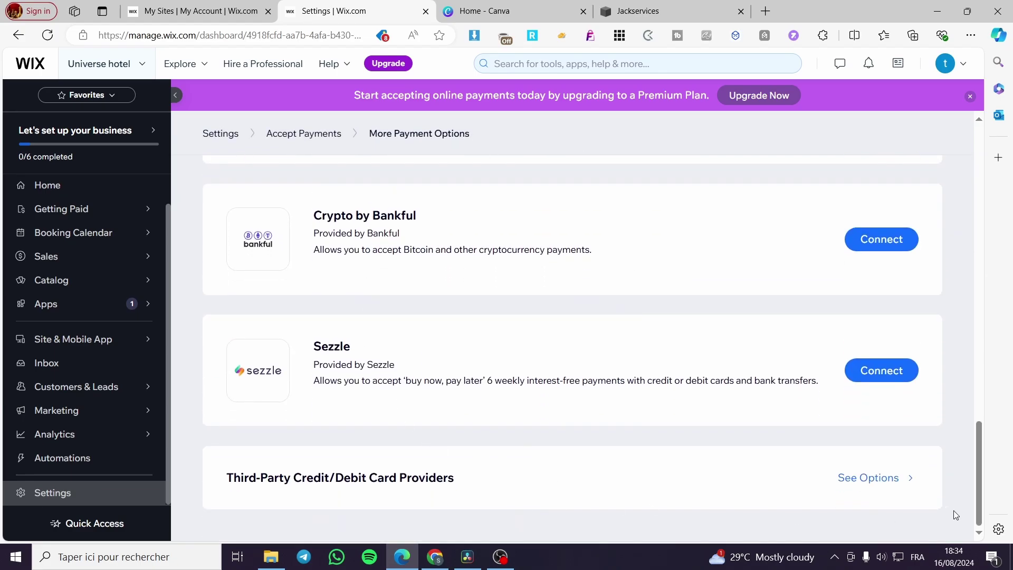
Open the third-party credit/debit card providers and examine the available options, including Priority and Stripe
left_click(902, 478)
double_click(356, 236)
left_click(507, 360)
double_click(343, 428)
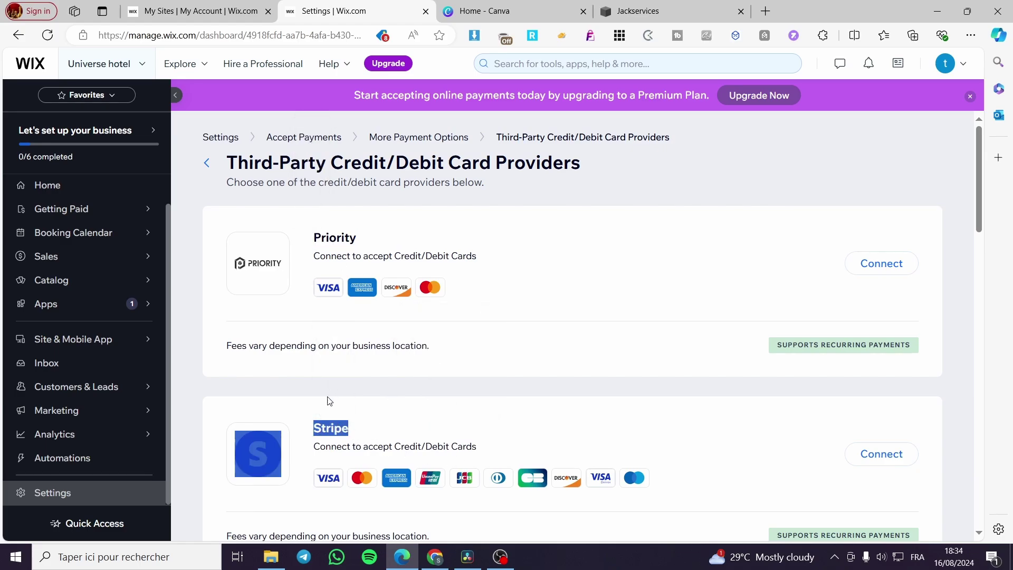
left_click(319, 424)
scroll(886, 439, "down", 6)
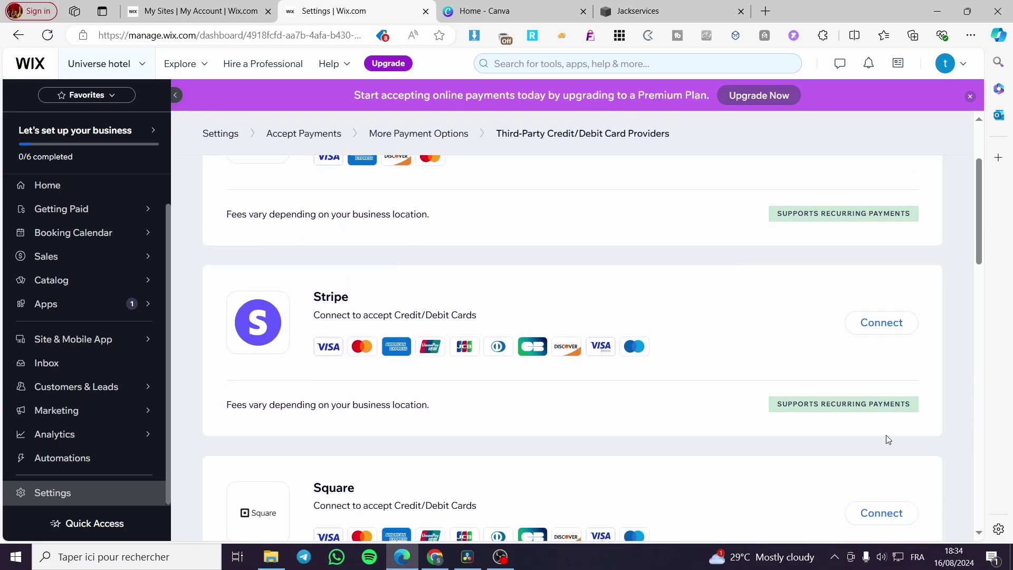
scroll(338, 377, "down", 7)
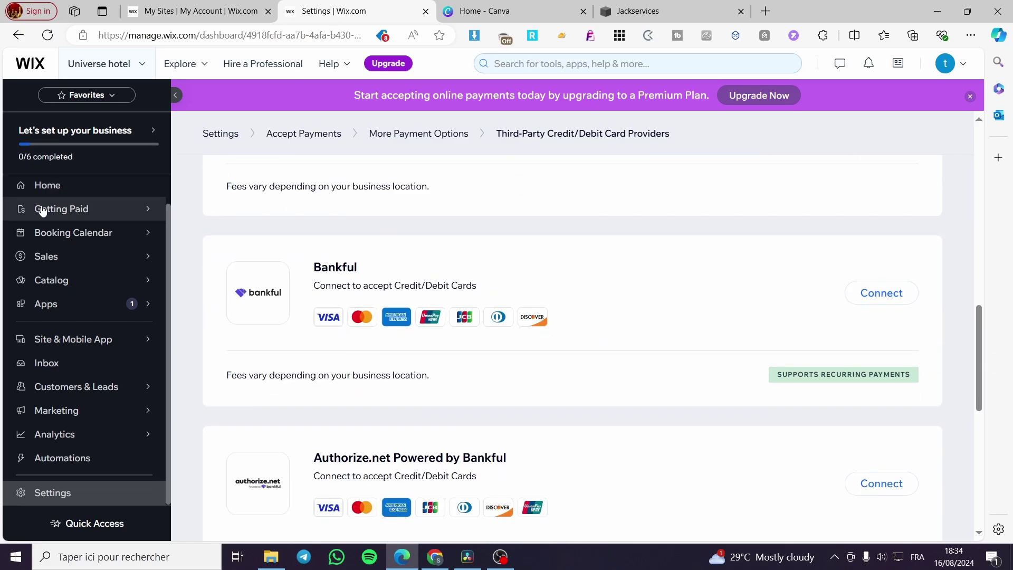
Return to the dashboard home, start designing the site and choose to customize a template
left_click(47, 185)
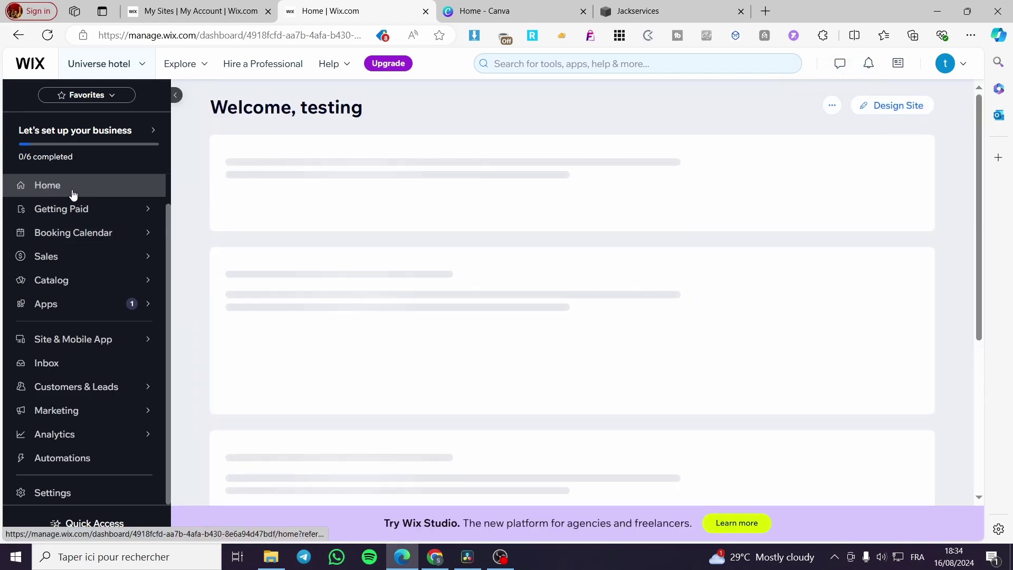
left_click(900, 105)
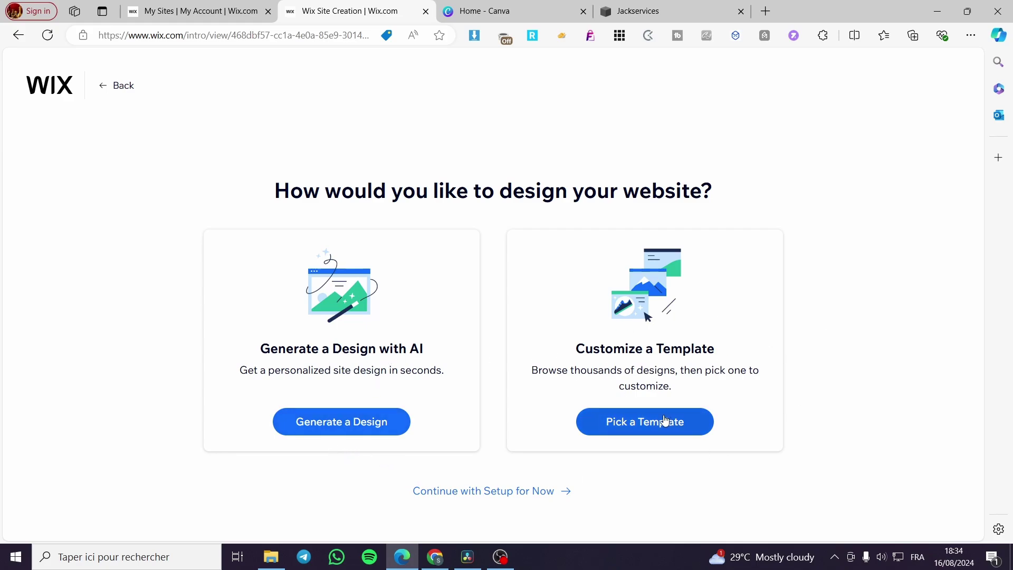
left_click(705, 432)
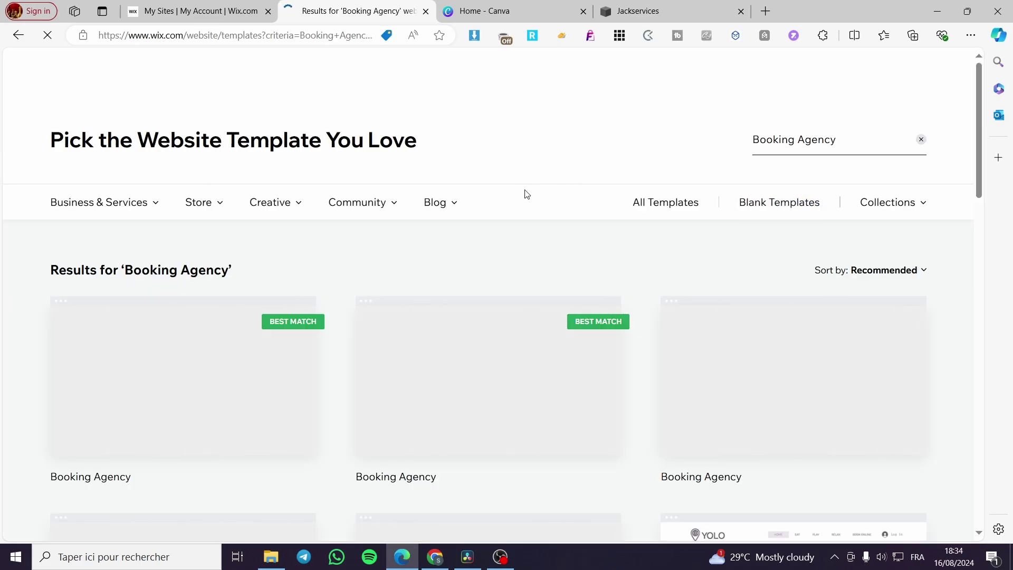
Look through the Booking Agency templates, then search the website templates for "hotel" instead
scroll(316, 296, "down", 1)
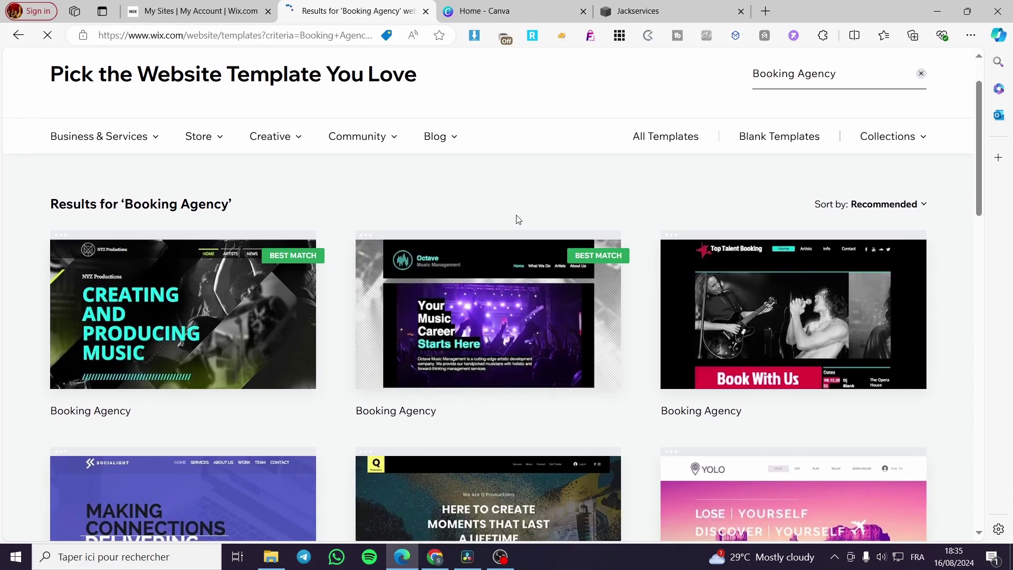
scroll(519, 220, "down", 8)
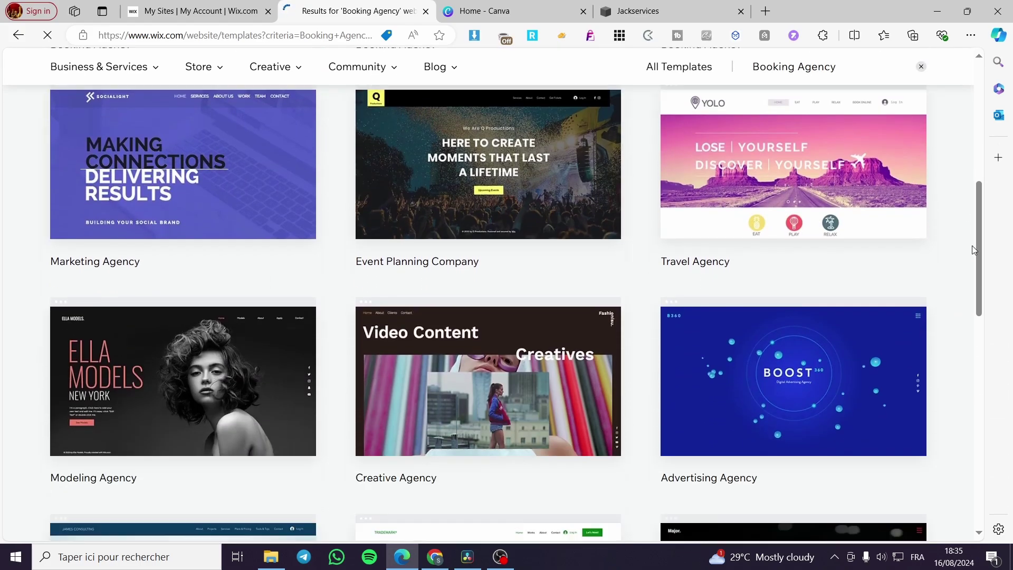
scroll(974, 250, "down", 2)
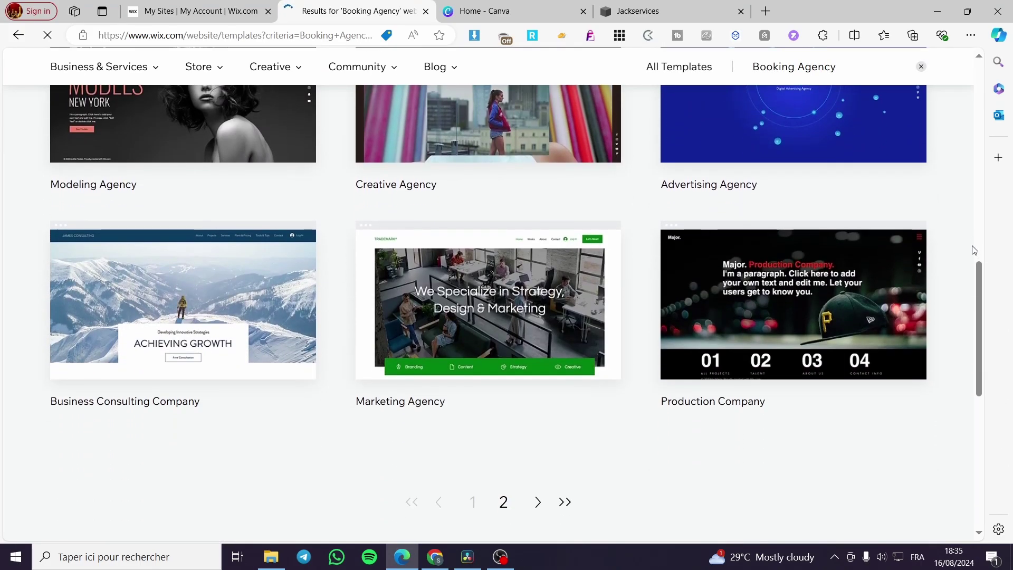
scroll(974, 249, "up", 10)
left_click(809, 141)
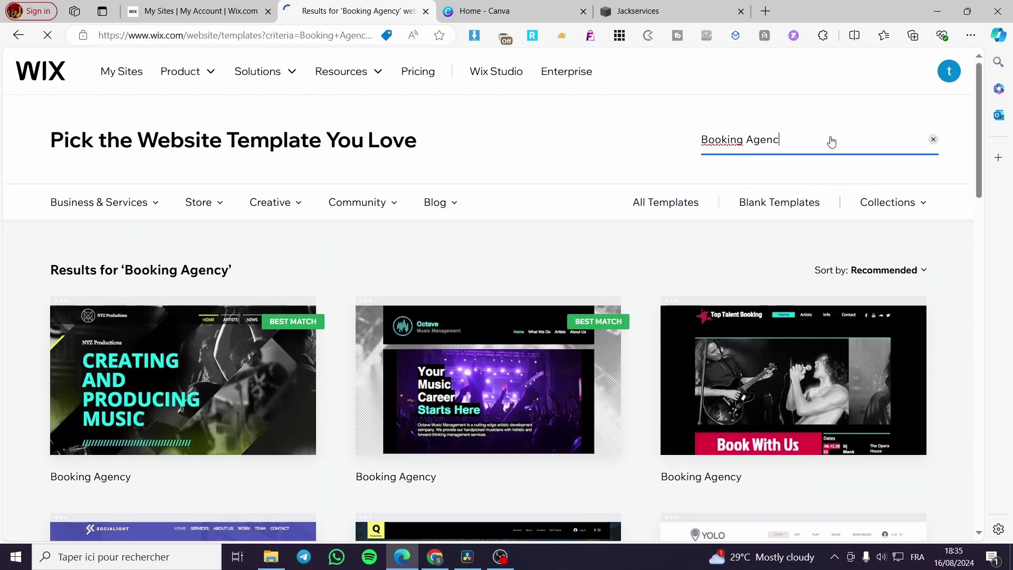
key("BackSpace")
key("BackSpace")
key("BackSpace")
key("BackSpace")
key("BackSpace")
key("BackSpace")
key("BackSpace")
key("BackSpace")
key("BackSpace")
key("BackSpace")
key("BackSpace")
key("BackSpace")
key("BackSpace")
type("hotel")
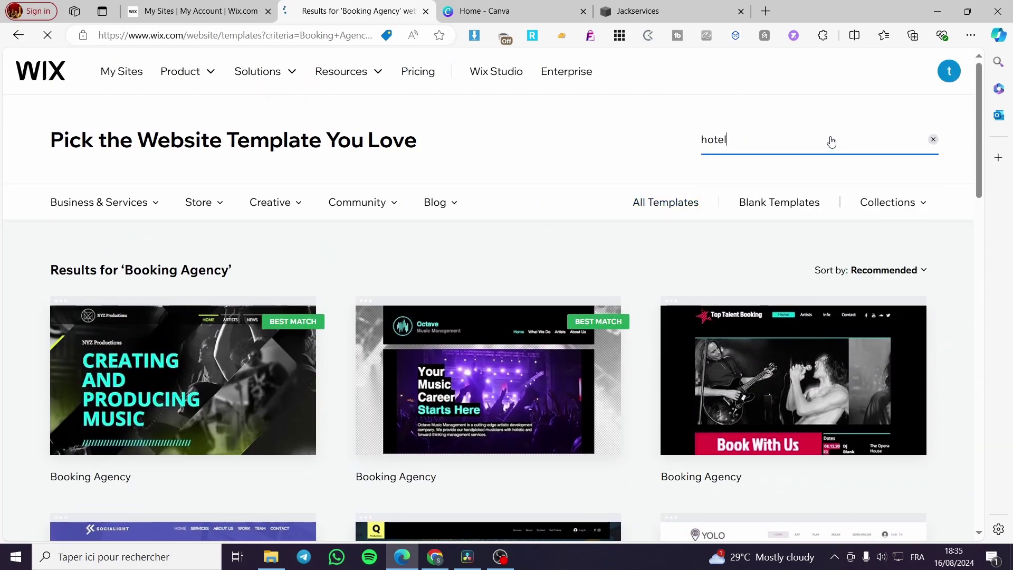
key("Return")
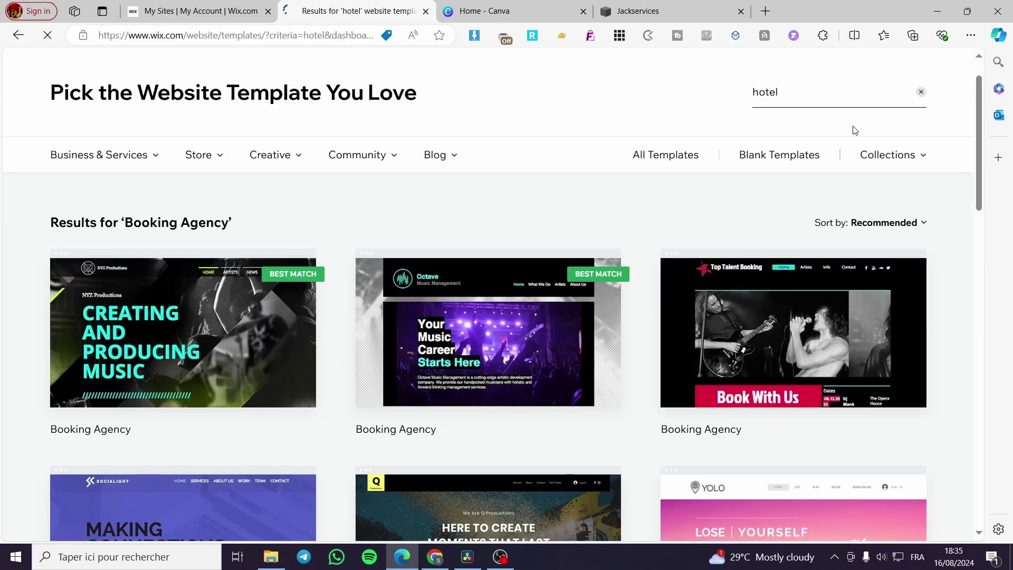
Browse the hotel template results and open the Loft City vacation rental template in the editor
scroll(663, 217, "down", 5)
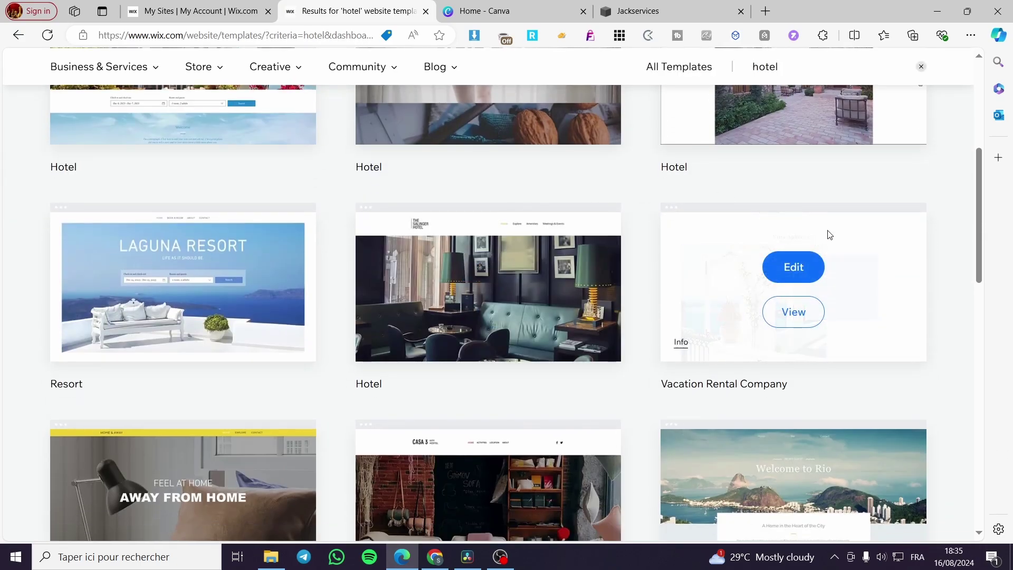
scroll(906, 228, "down", 2)
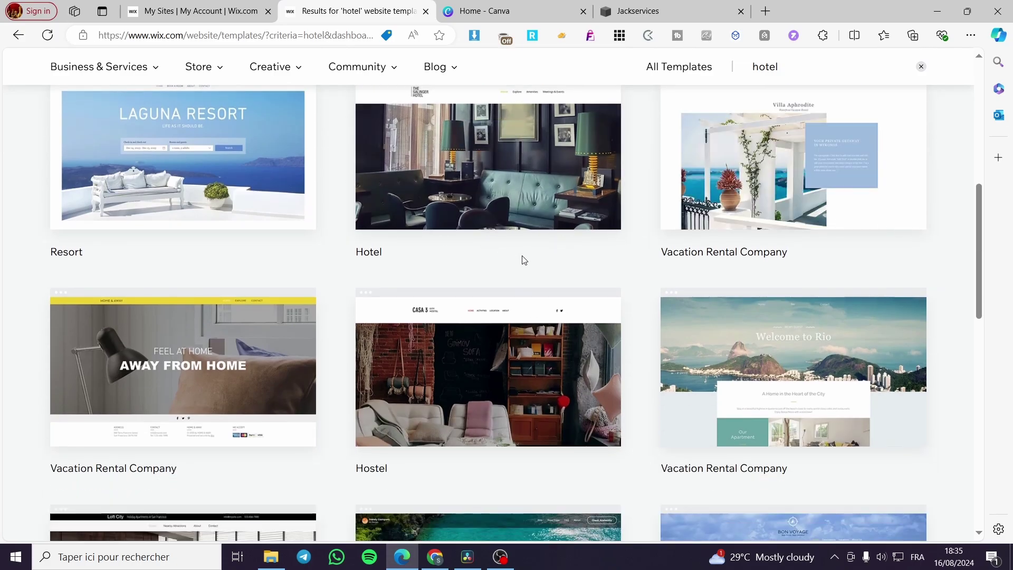
scroll(941, 287, "down", 2)
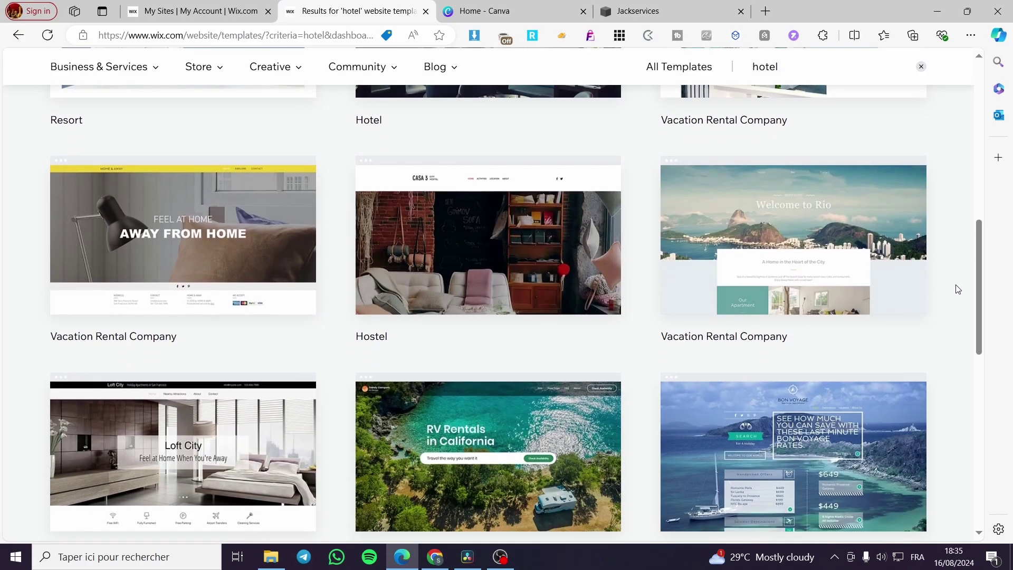
scroll(895, 294, "down", 3)
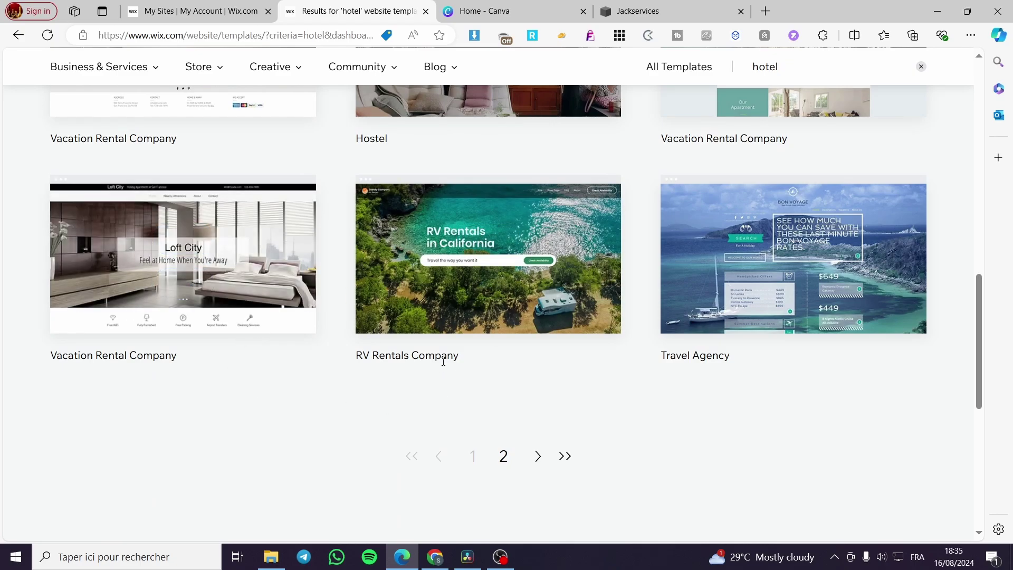
mouse_move(370, 285)
left_click_drag(175, 358, 50, 355)
left_click(275, 390)
left_click_drag(463, 361, 354, 358)
left_click(343, 390)
mouse_move(233, 265)
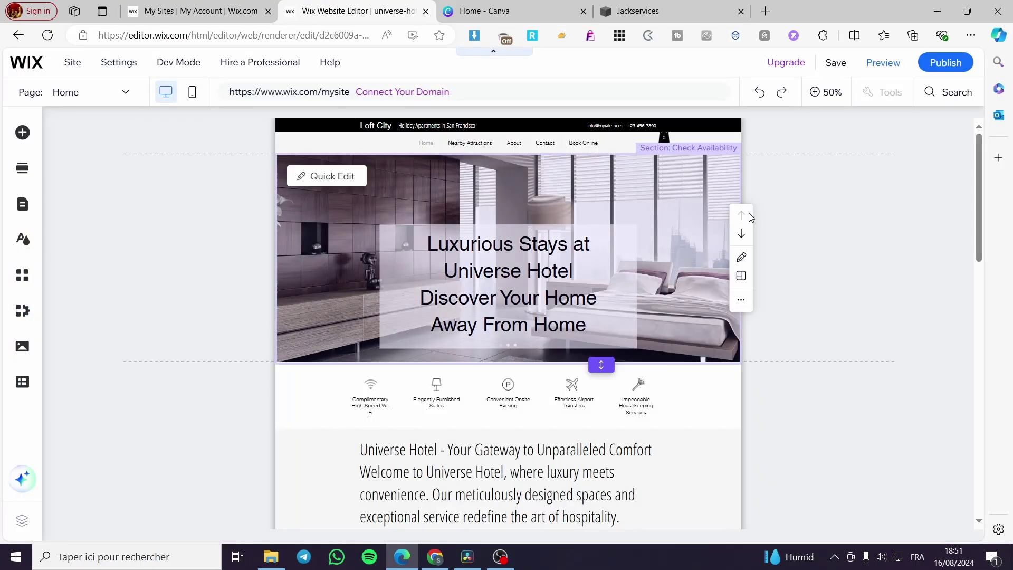
Examine the home page sections in the editor from the hero banner down to the footer
scroll(579, 311, "down", 3)
scroll(438, 298, "up", 3)
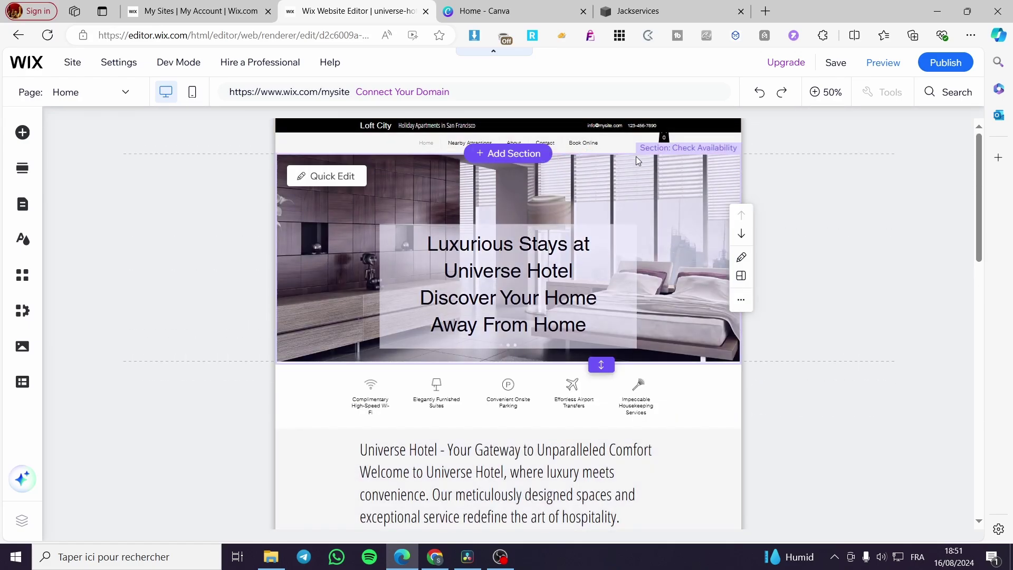
scroll(810, 224, "down", 3)
scroll(588, 314, "down", 6)
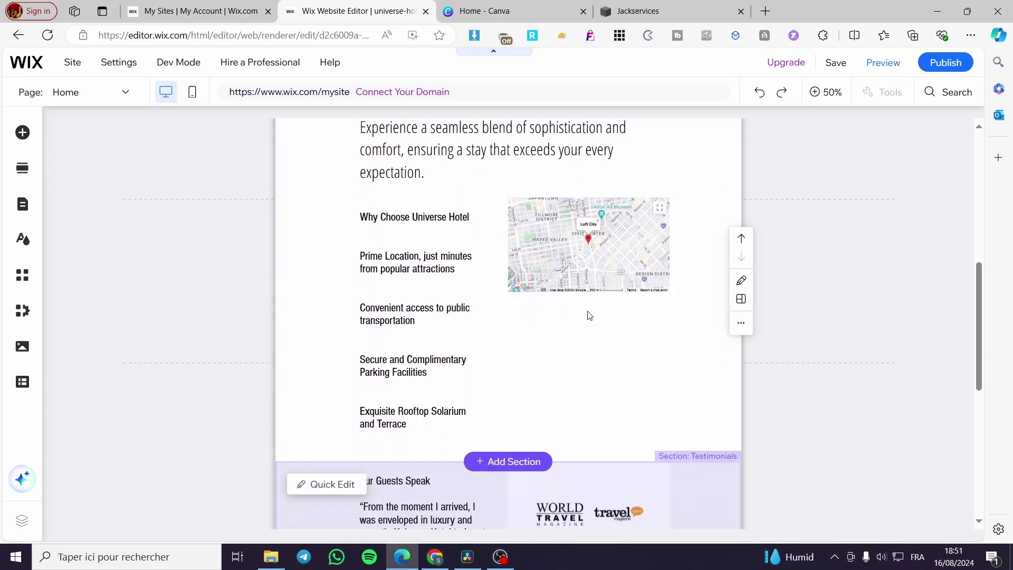
scroll(680, 237, "down", 6)
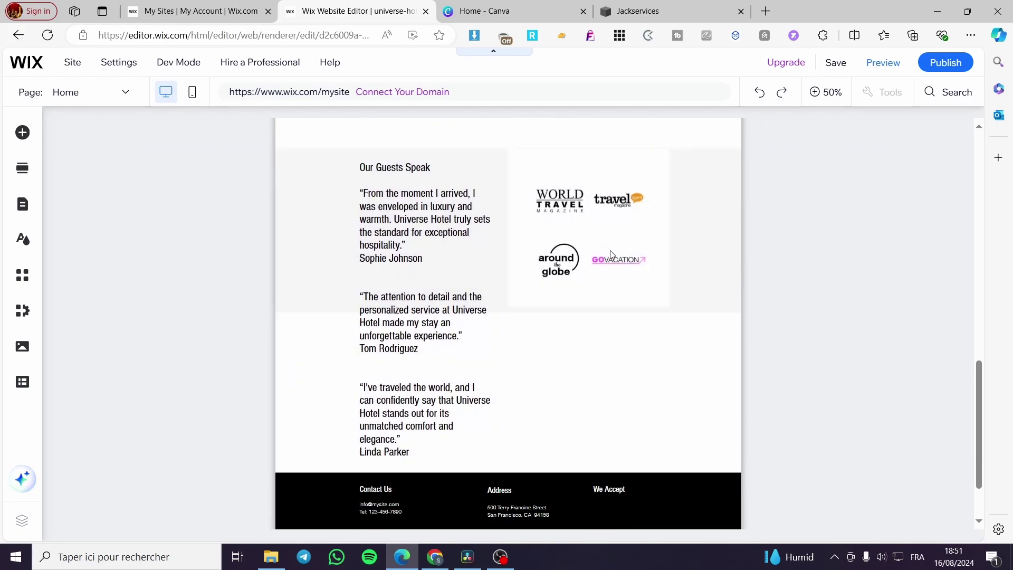
scroll(563, 380, "up", 11)
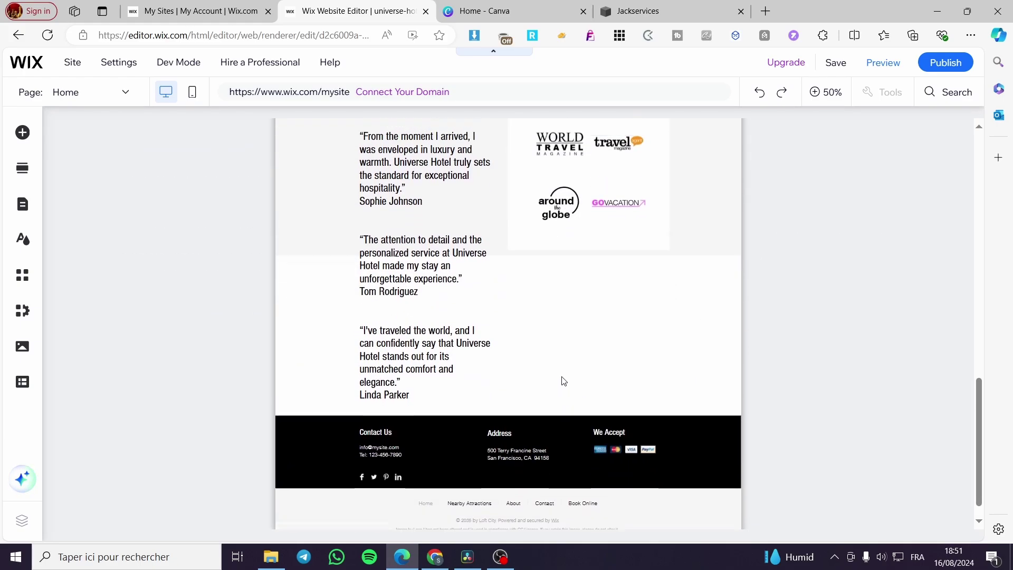
scroll(581, 423, "up", 4)
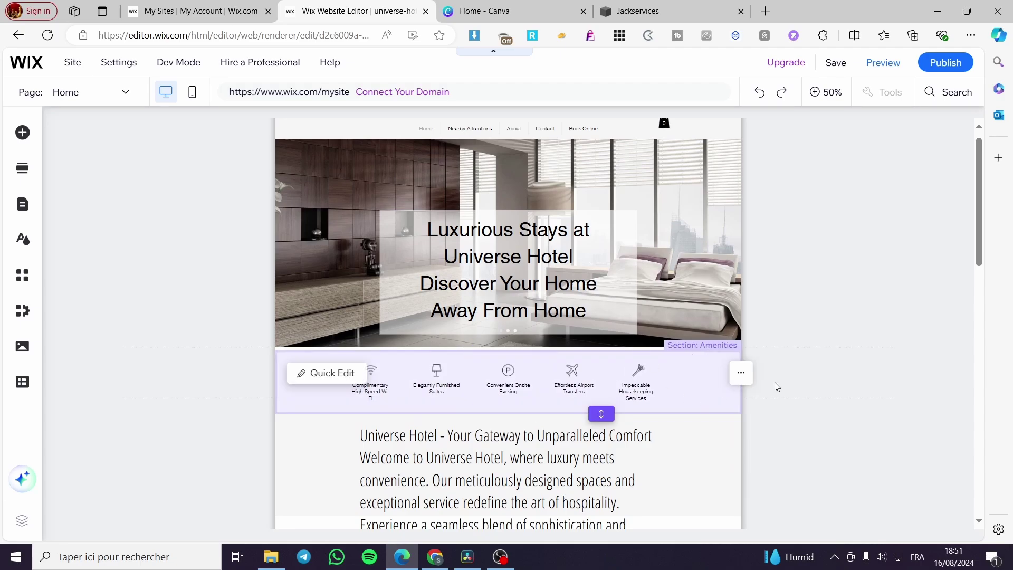
mouse_move(528, 415)
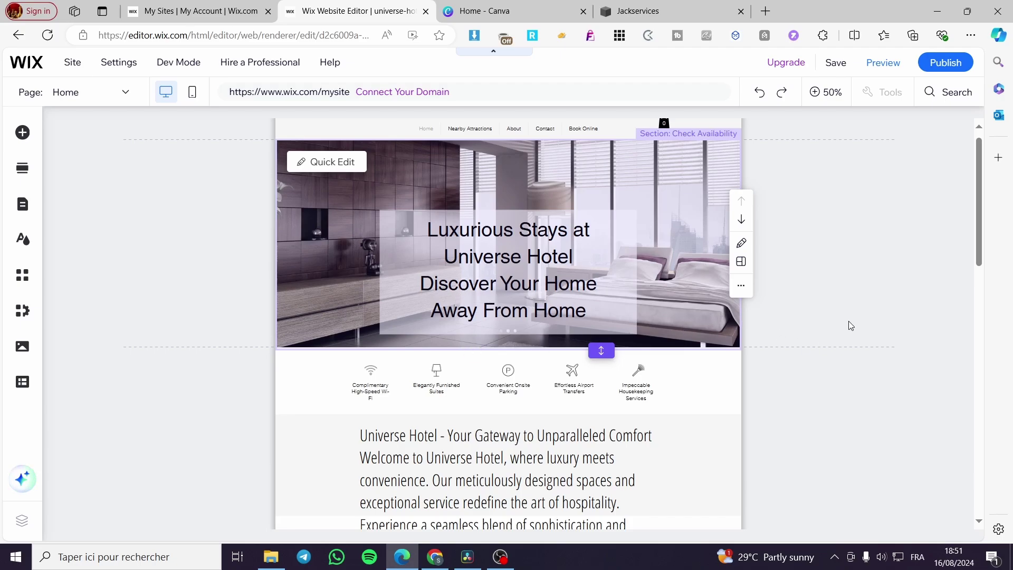
Delete the "Discover Your Home Away From Home" lines from the hero banner heading
left_click(639, 248)
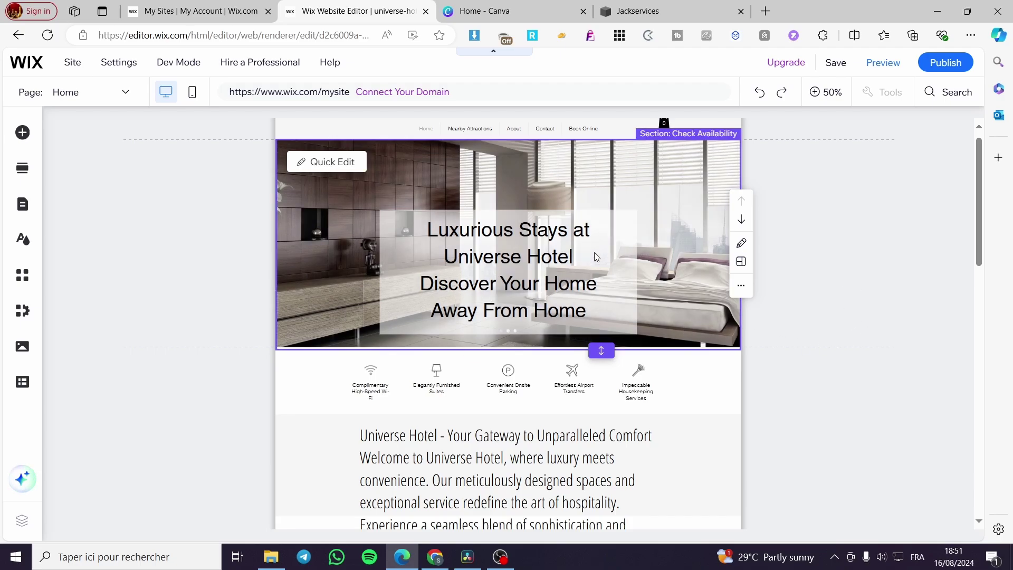
left_click(467, 239)
left_click(601, 317)
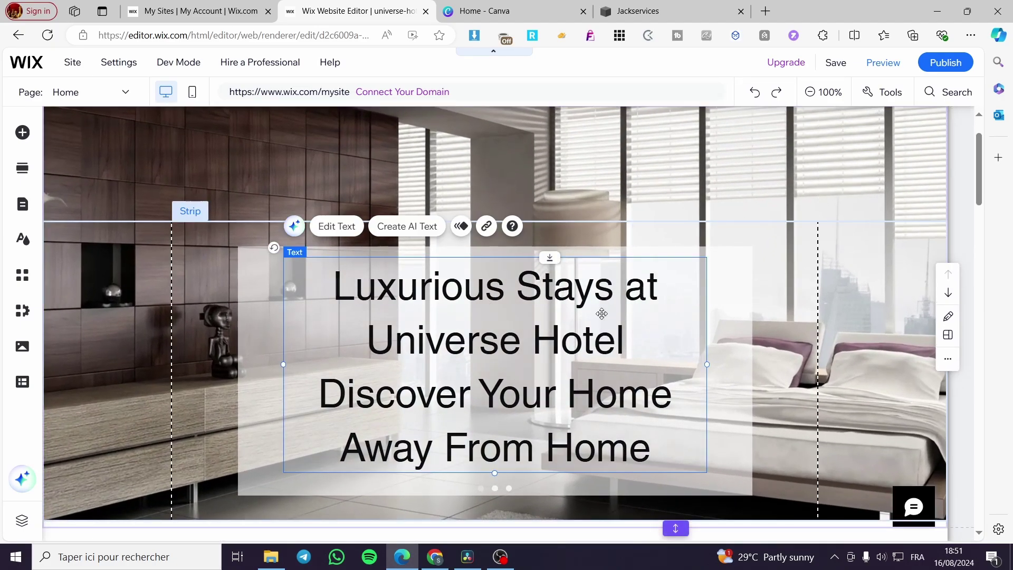
left_click(602, 317)
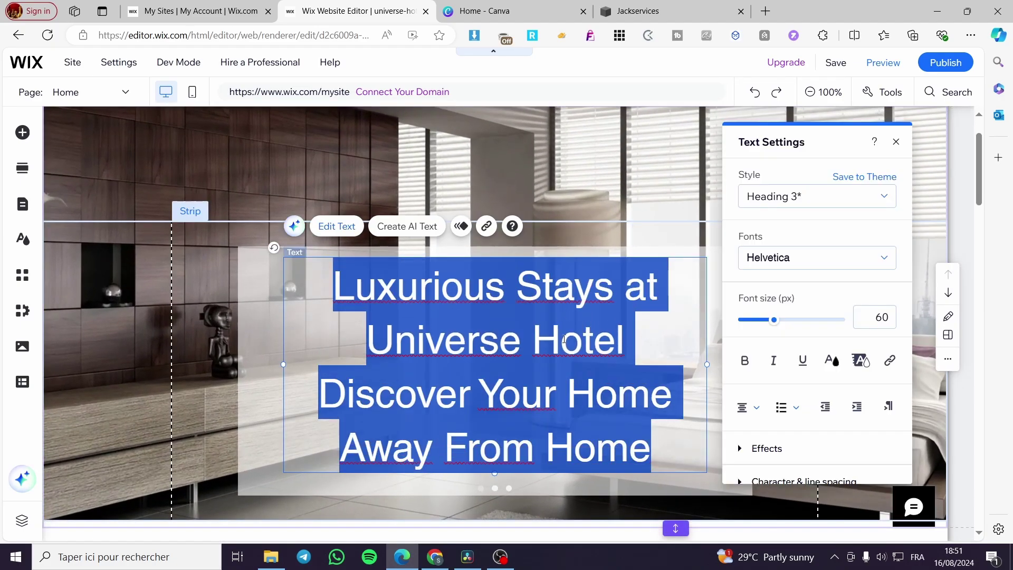
left_click(386, 393)
left_click_drag(319, 394, 622, 451)
key("BackSpace")
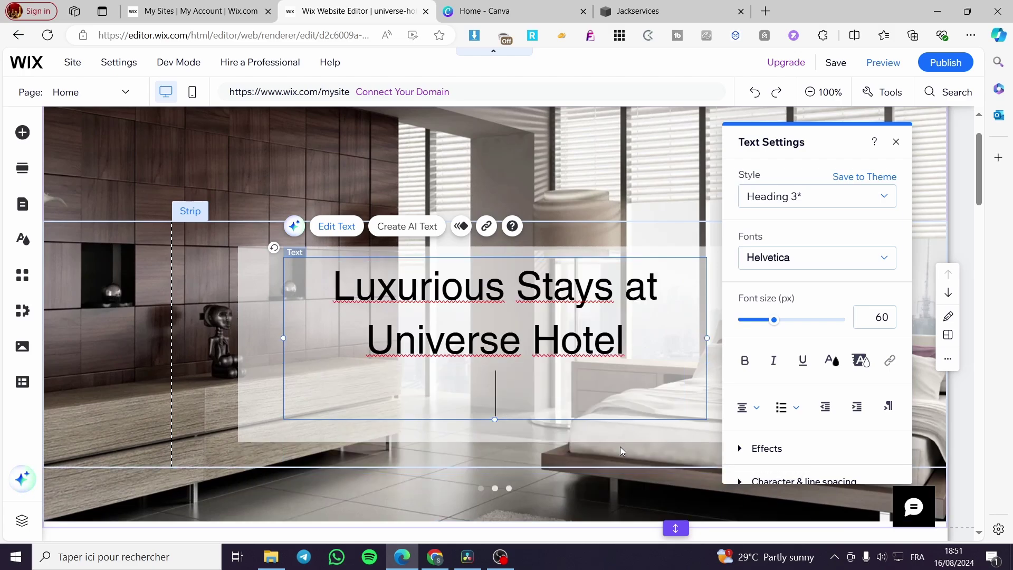
Shrink the translucent box behind the hero heading and move the heading slightly lower inside it
left_click(511, 437)
left_click_drag(509, 444, 494, 373)
left_click(515, 305)
left_click_drag(523, 294, 584, 317)
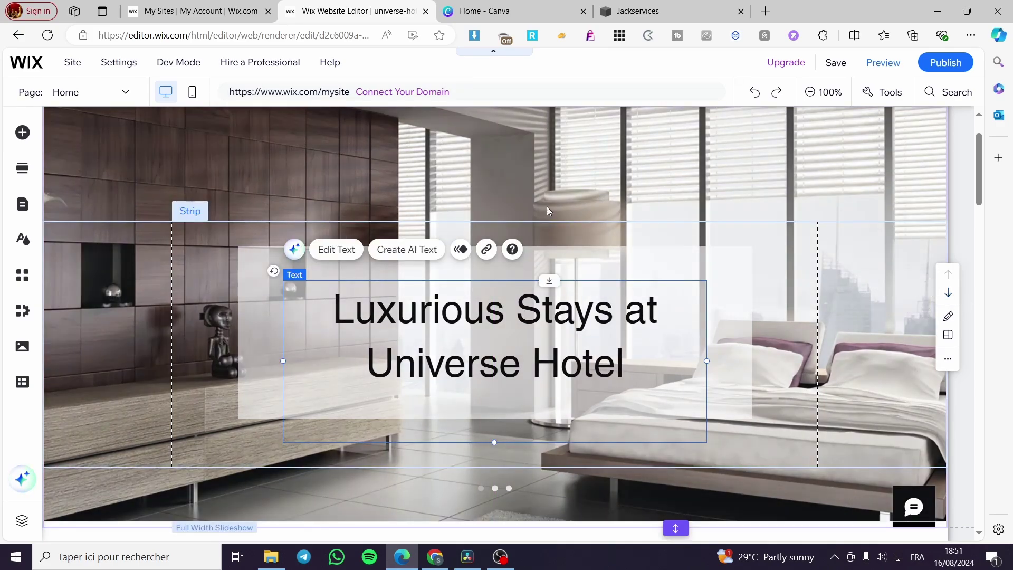
Open the services manager from the Our Services widget on the Book Online page and look through the service list
scroll(547, 207, "down", 7)
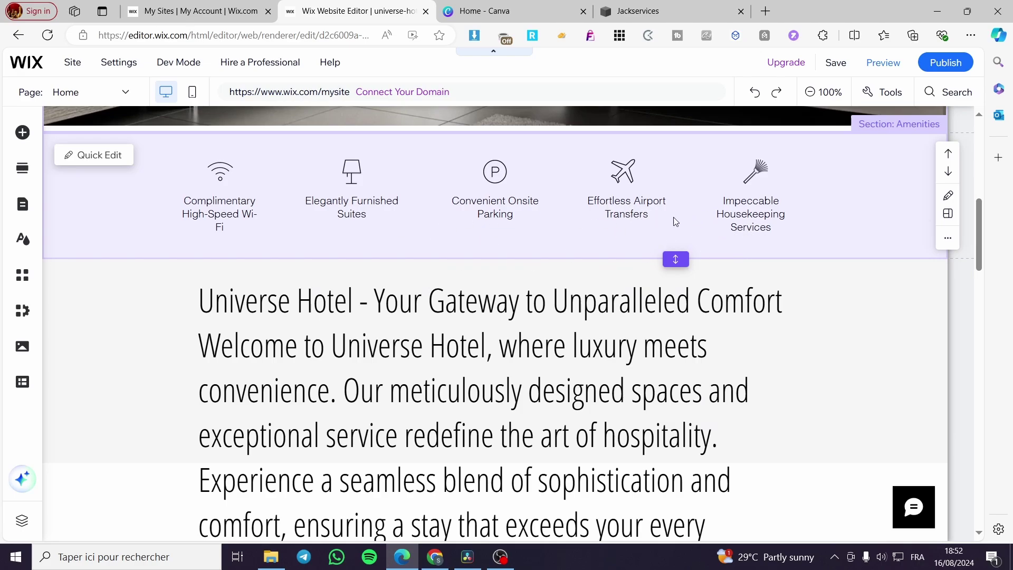
scroll(452, 242, "up", 7)
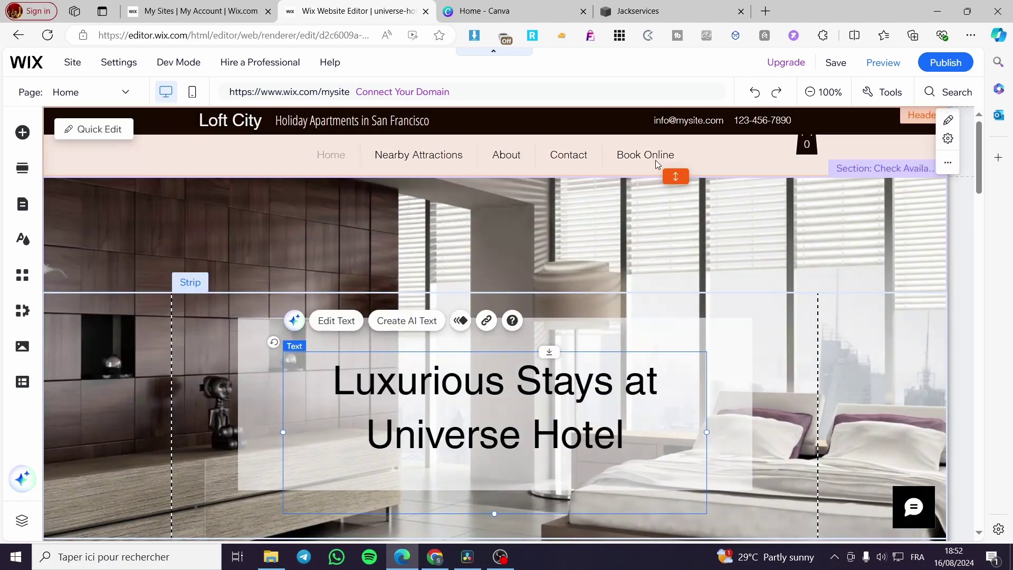
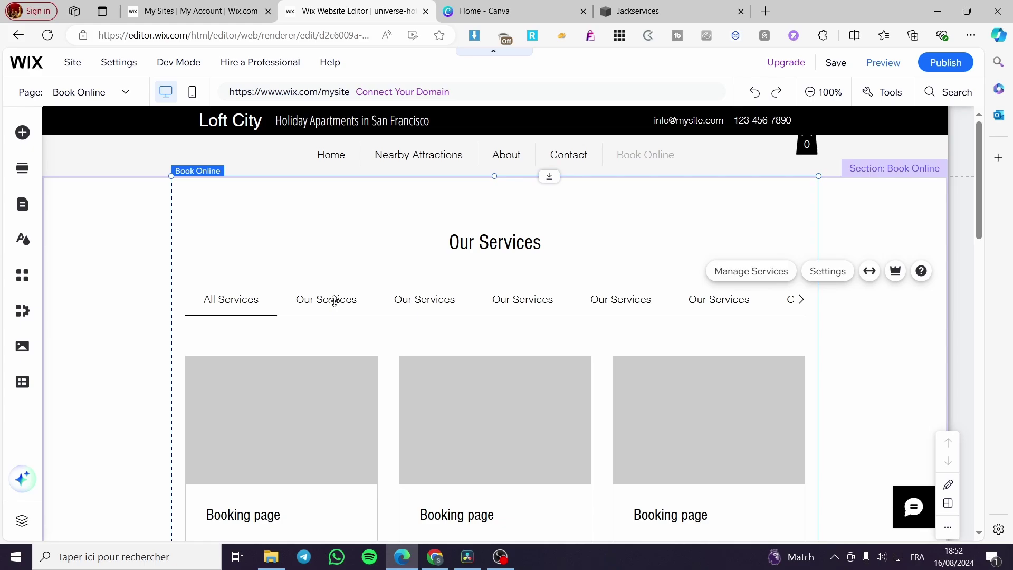
left_click(334, 301)
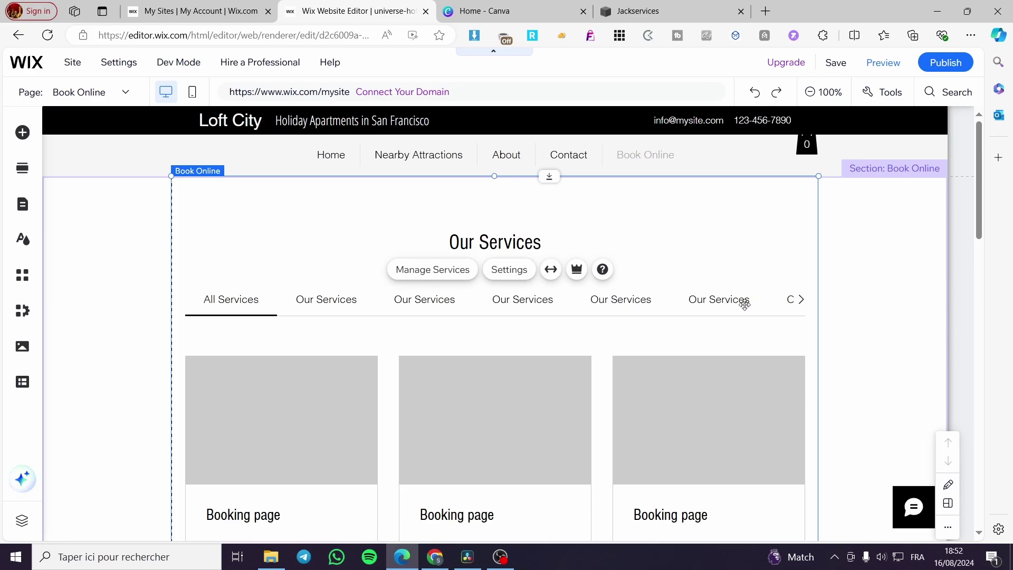
left_click(461, 275)
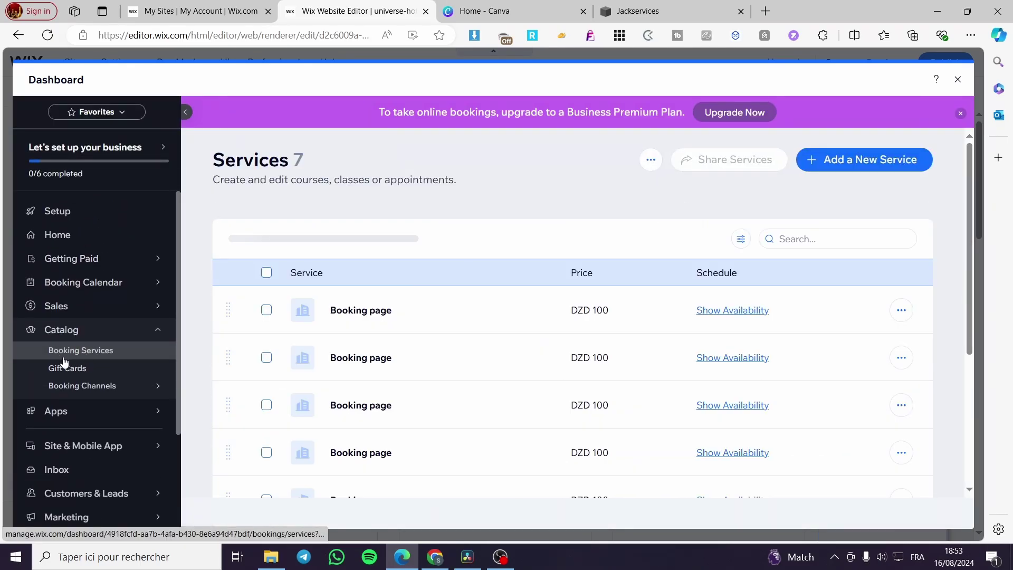
scroll(371, 357, "down", 4)
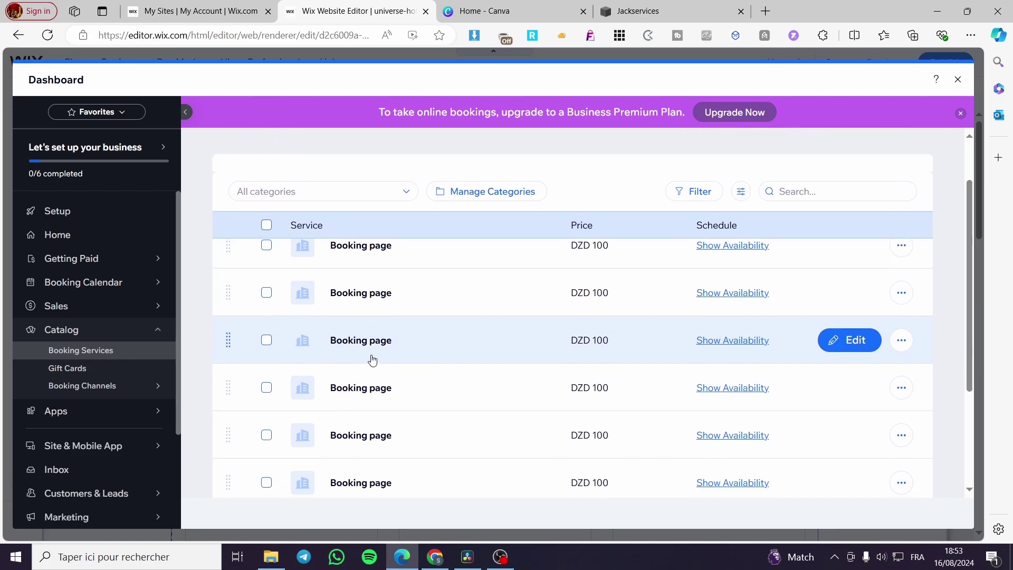
scroll(507, 355, "up", 4)
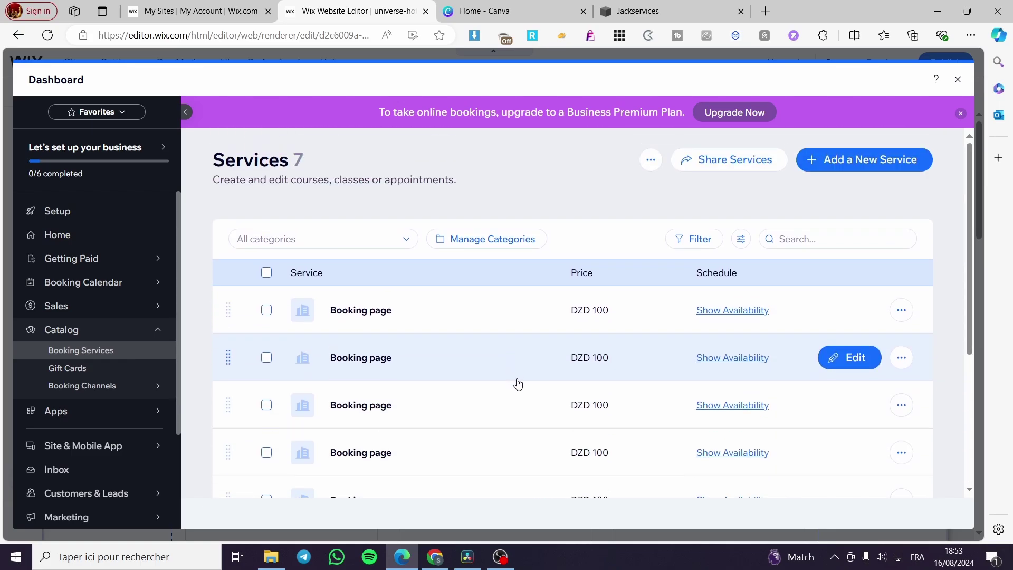
Open the service category manager and rename the first category as "Hotels in USA"
left_click(509, 243)
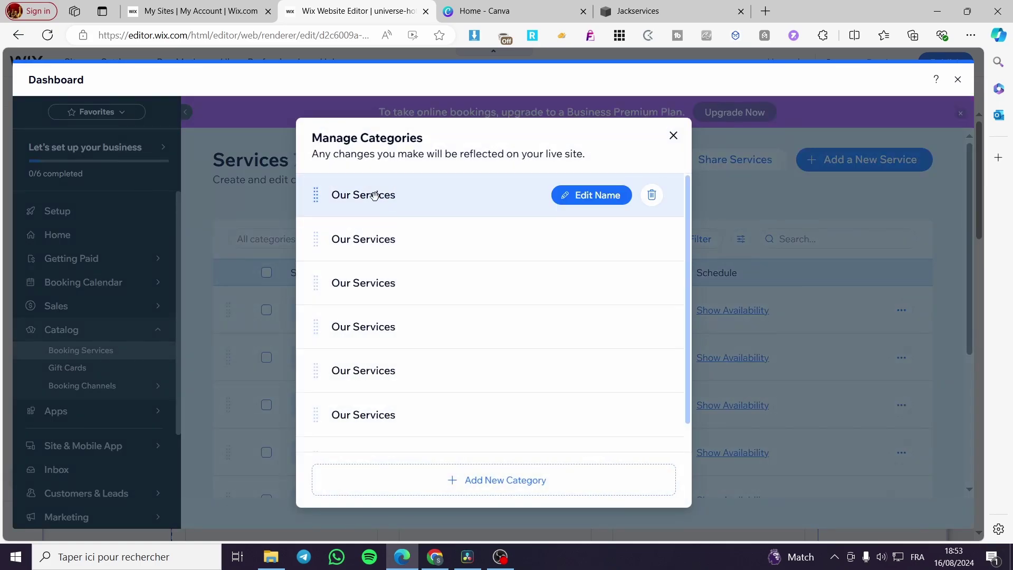
left_click(590, 239)
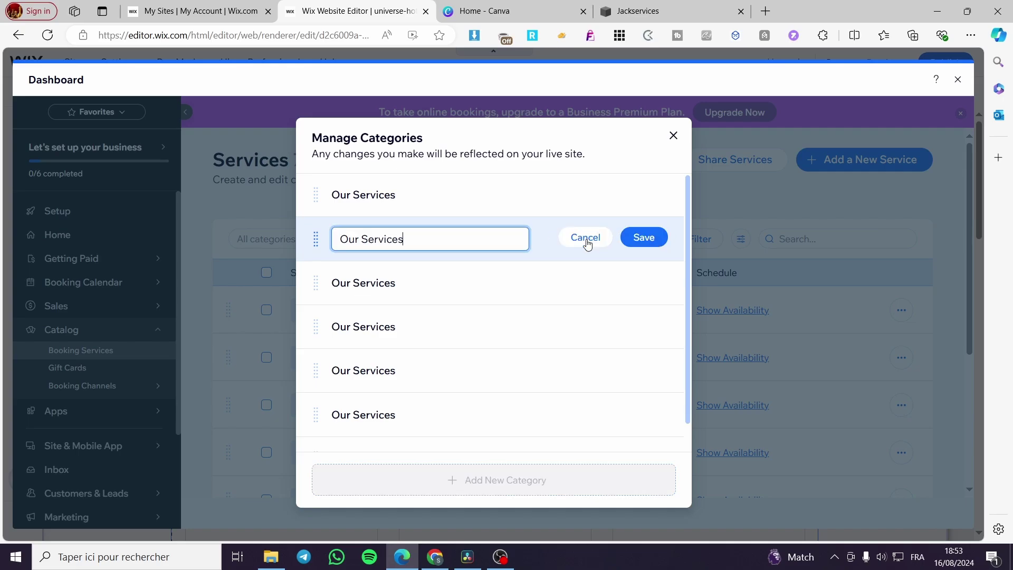
left_click(592, 195)
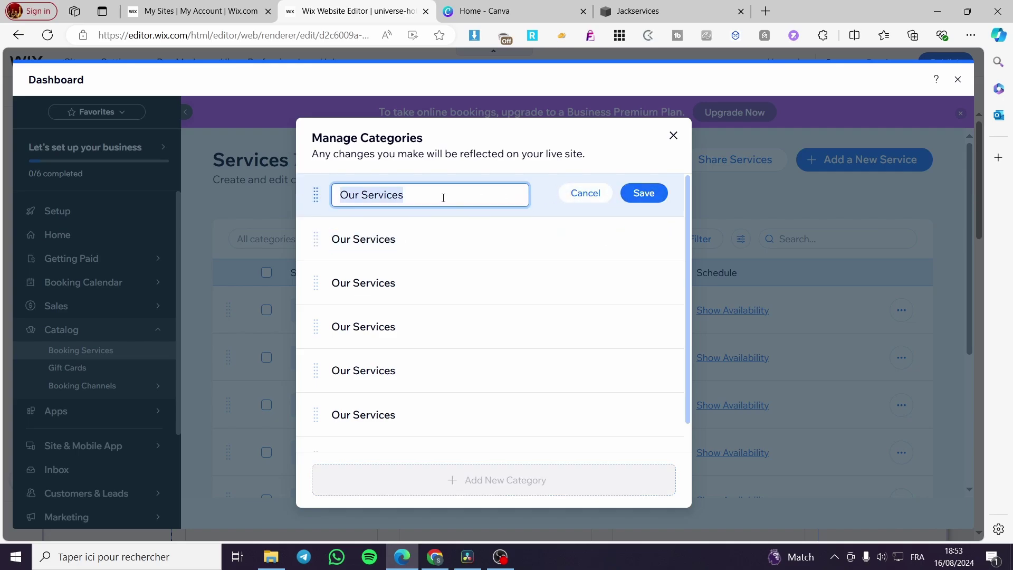
type("Hotels in USA")
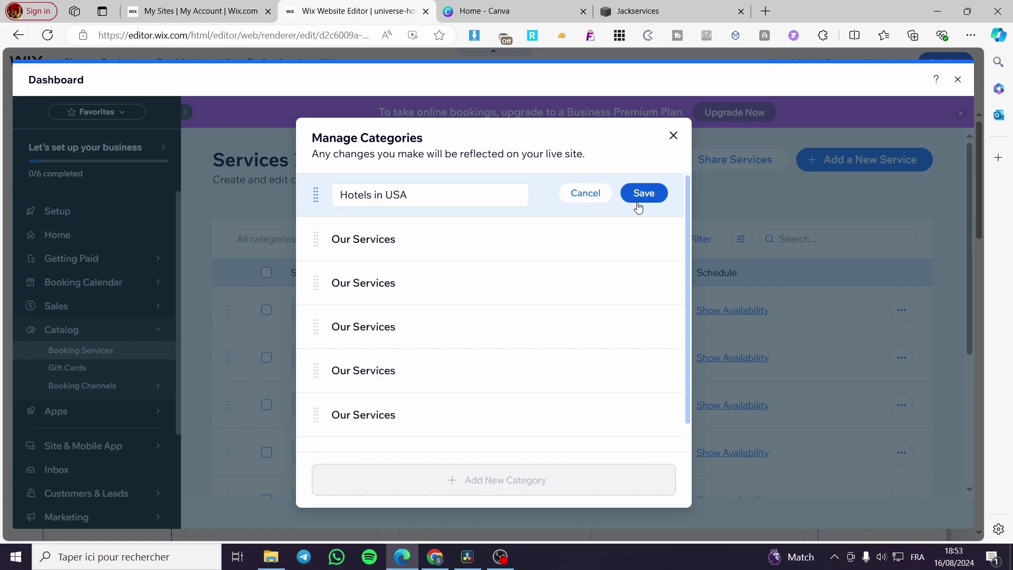
left_click(639, 194)
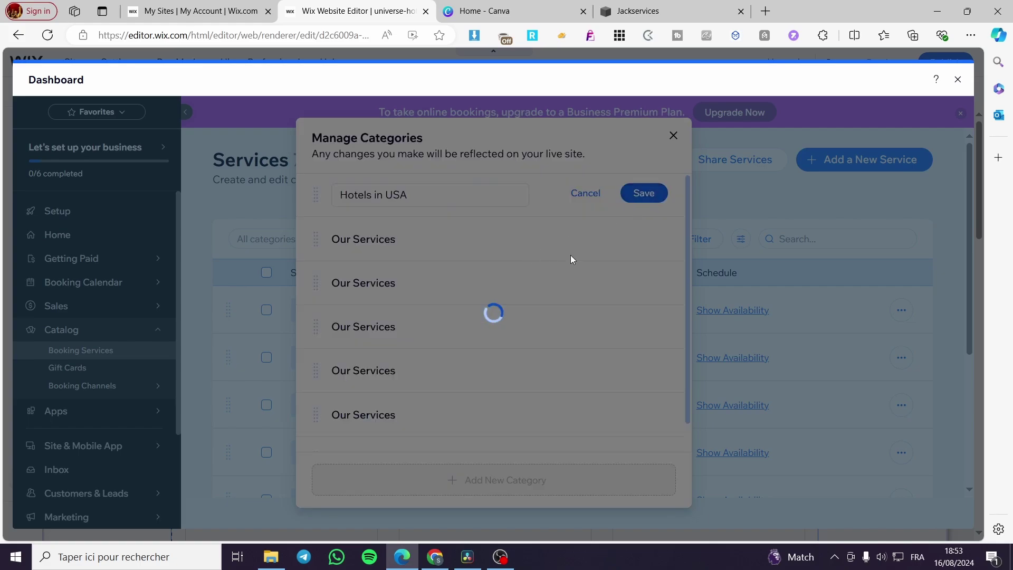
Rename the second service category as "Hotels in portugal"
left_click(587, 233)
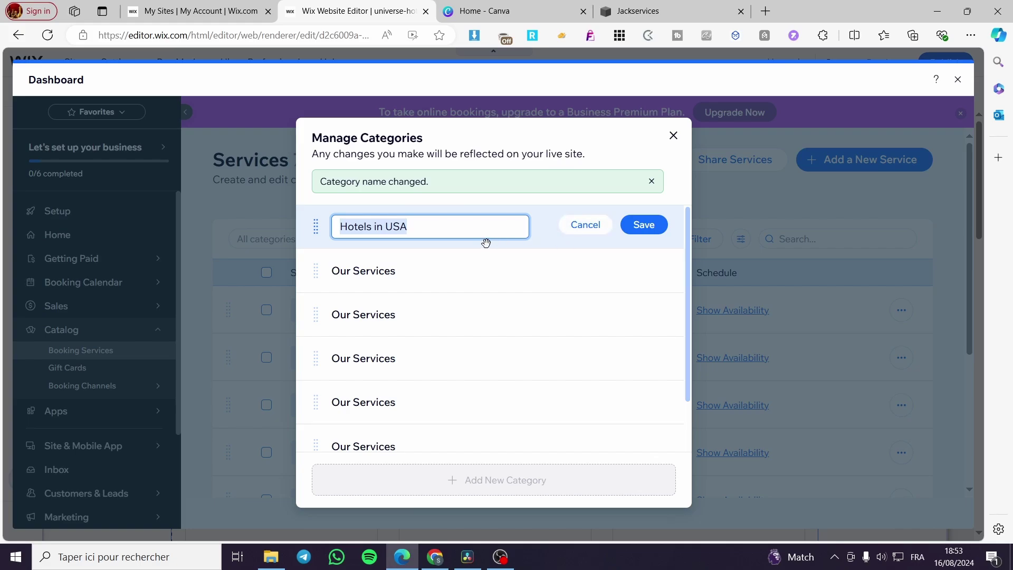
left_click(585, 269)
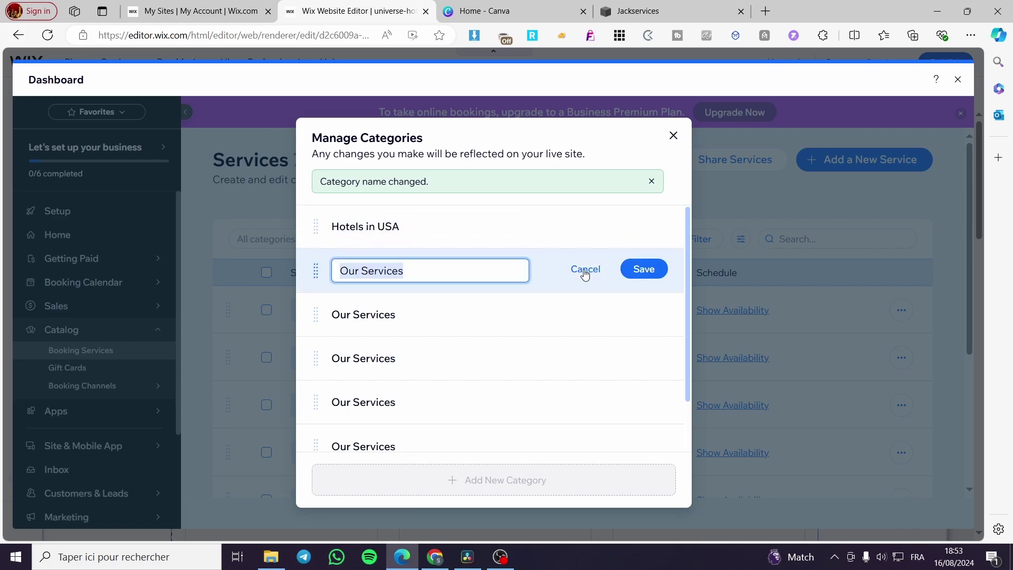
type("Hot")
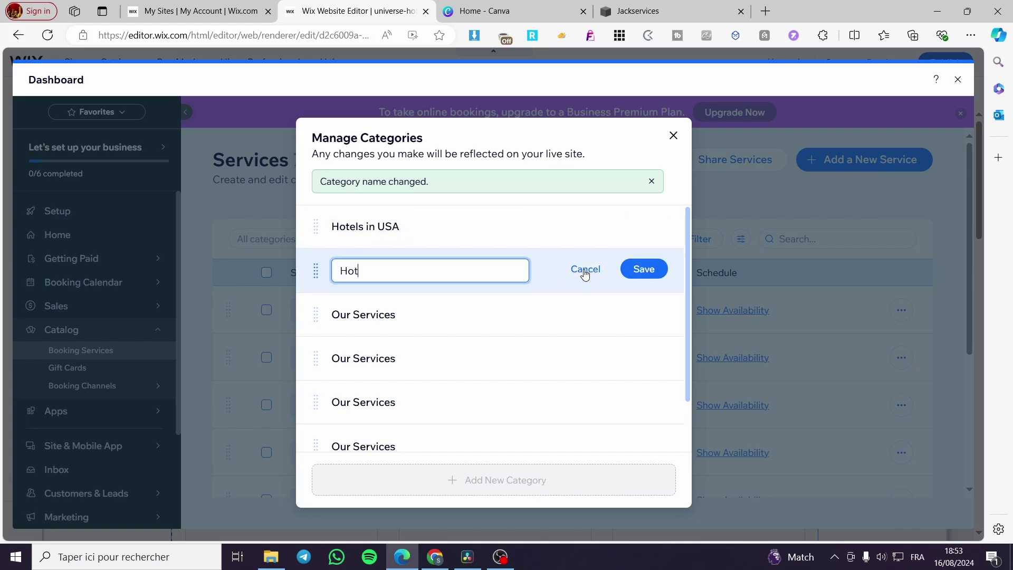
type("els in portugal")
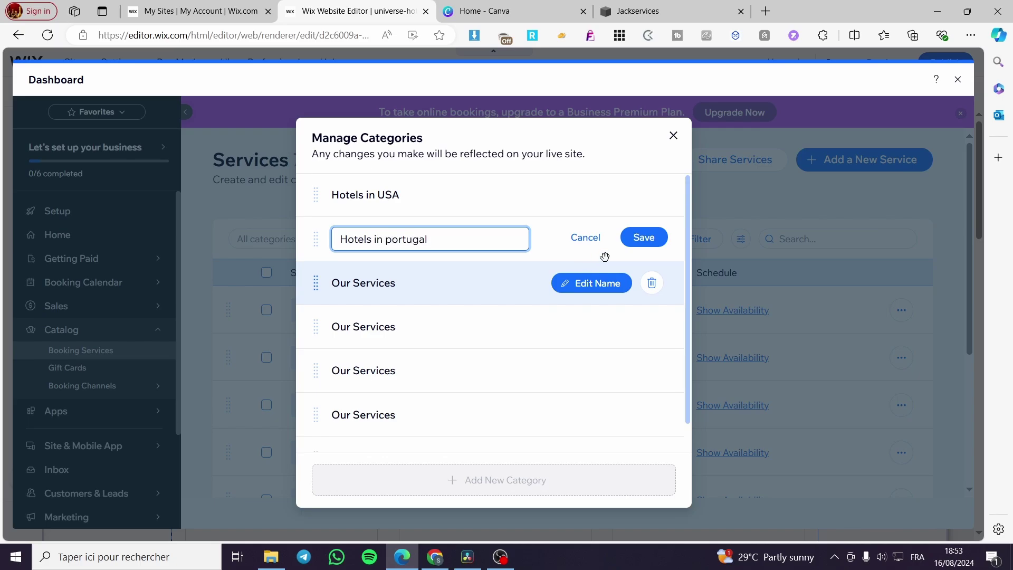
left_click(643, 237)
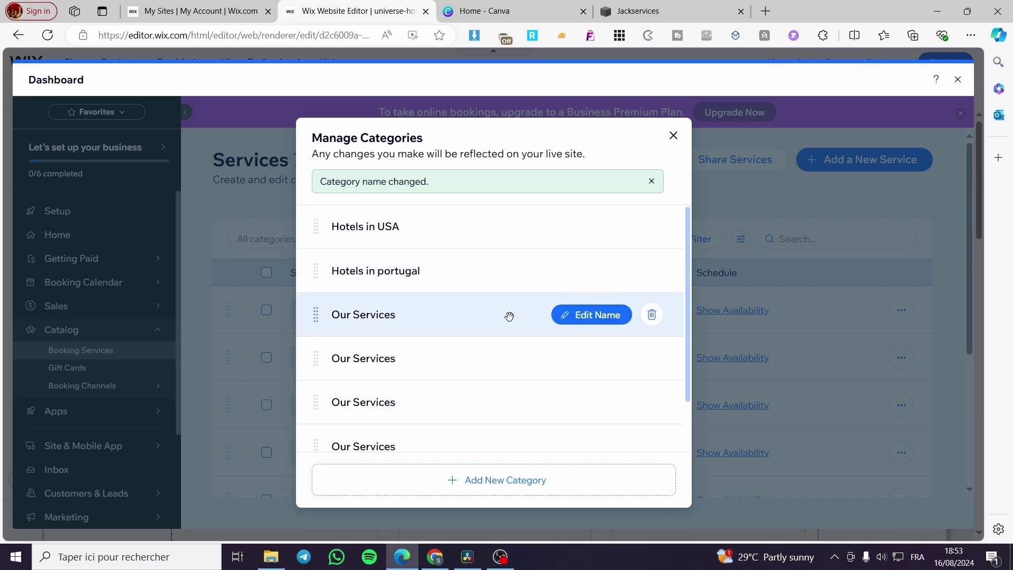
Rename the third service category as "Hotels in France"
left_click(572, 316)
key("Return")
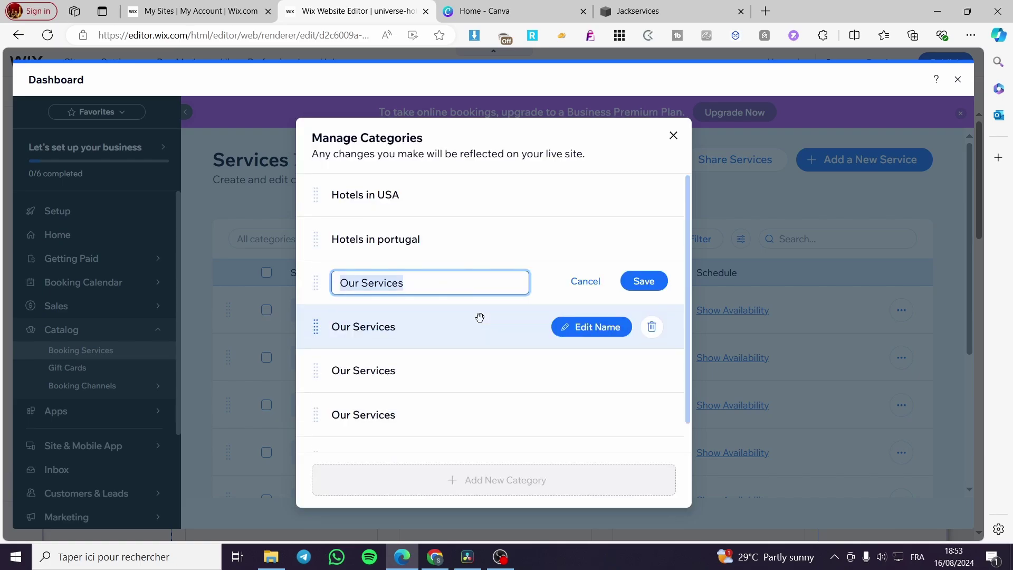
type("Hotels in France")
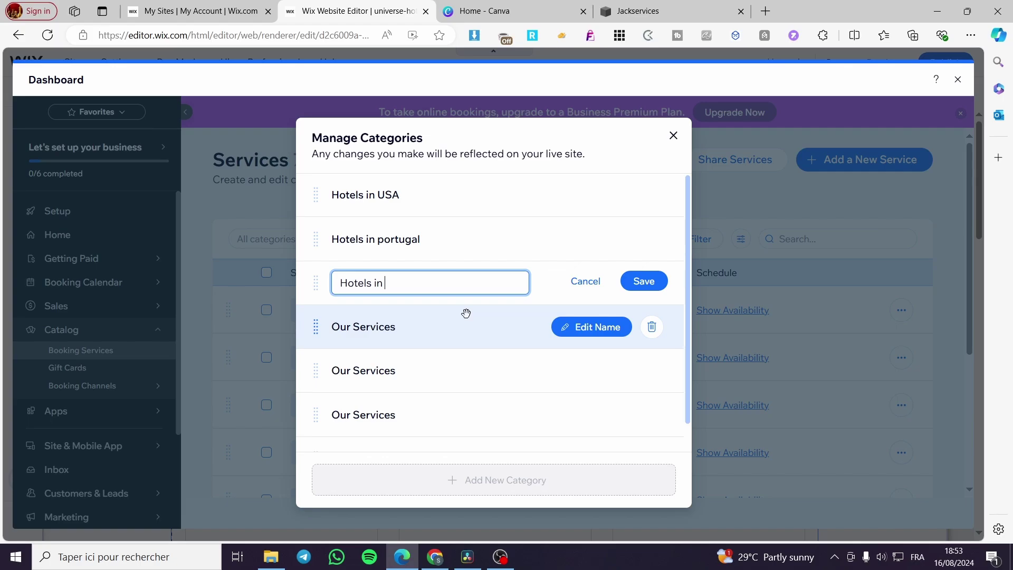
left_click(644, 281)
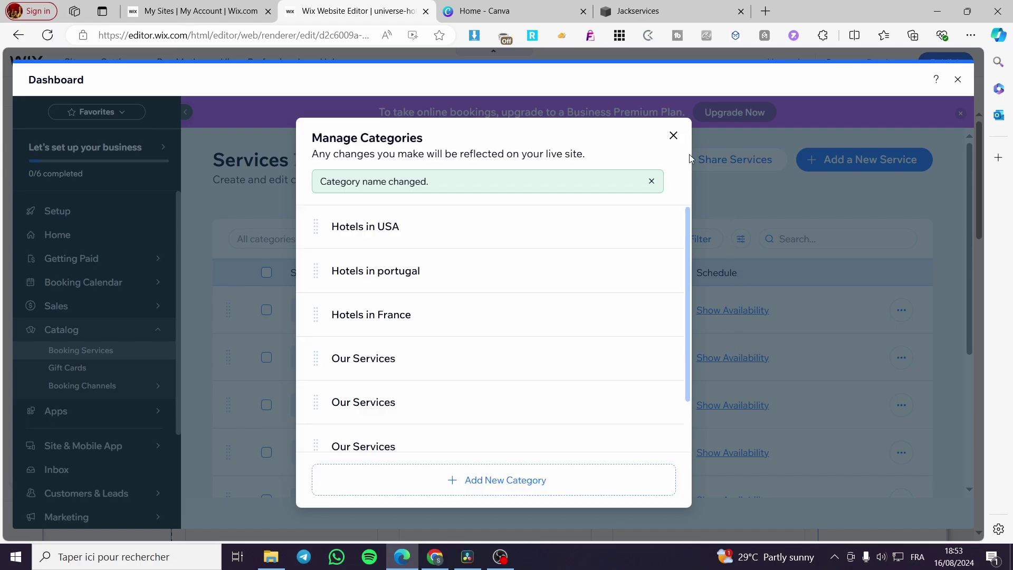
Close the category manager and the dashboard overlay, and reload the editor to refresh the category names
left_click(675, 137)
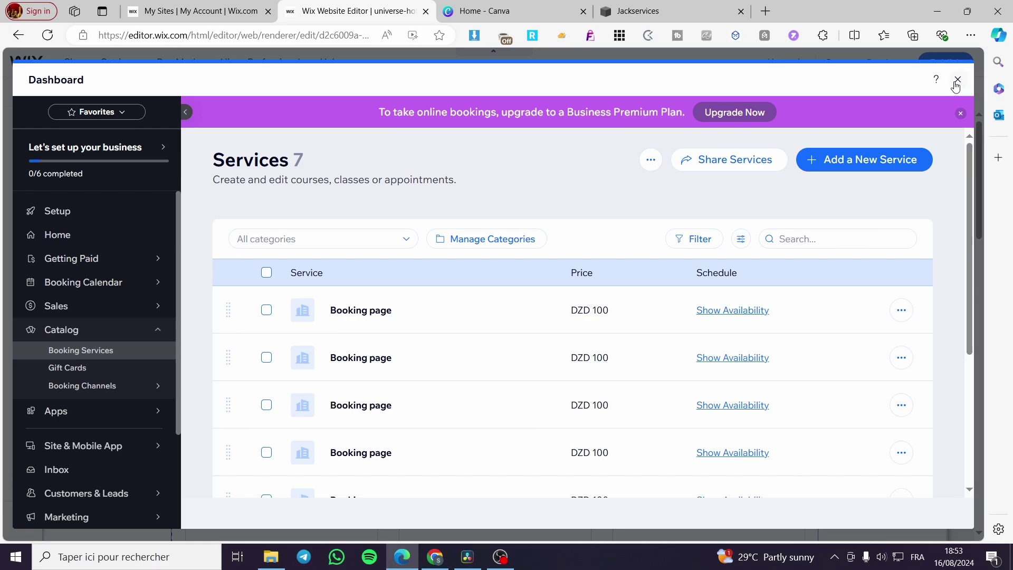
left_click(956, 82)
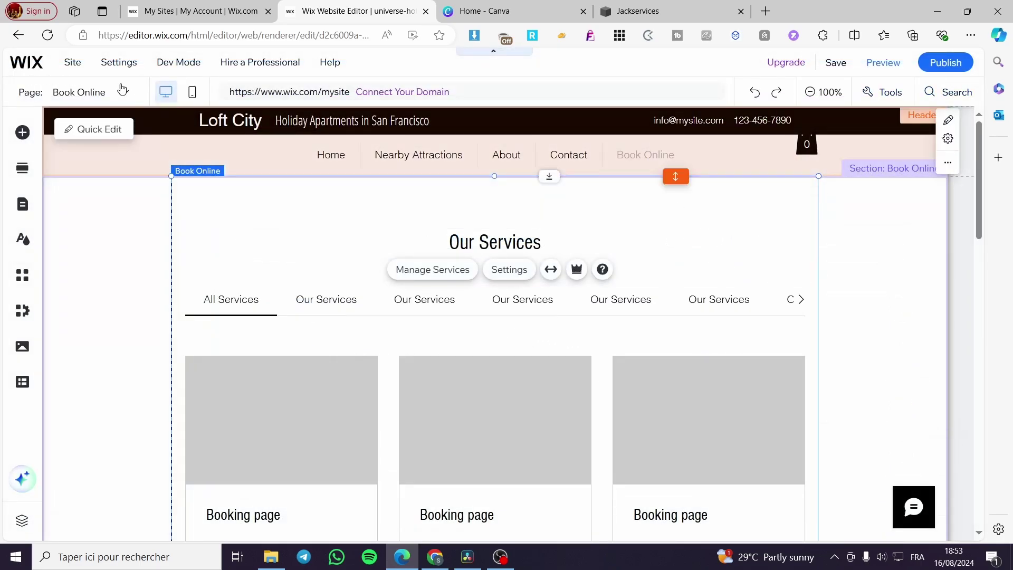
left_click(48, 36)
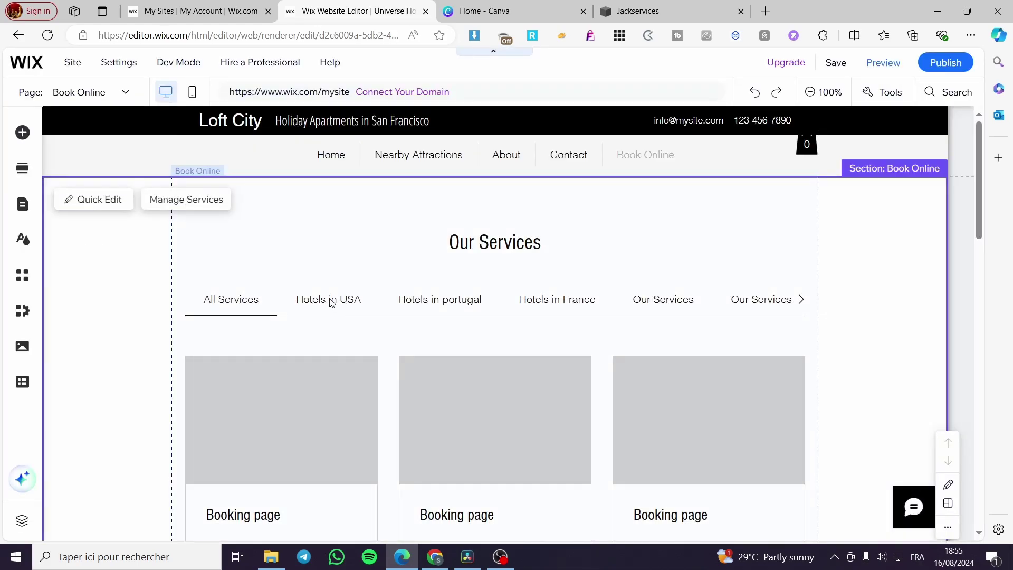
Reopen the services manager from the booking widget's service cards and dismiss the premium upgrade banner
scroll(445, 305, "down", 4)
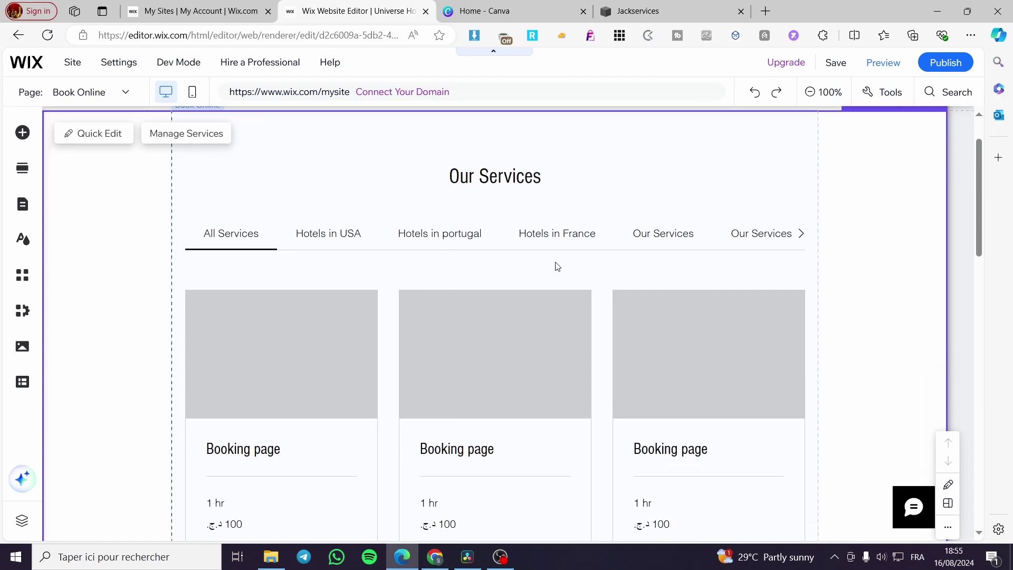
left_click(326, 292)
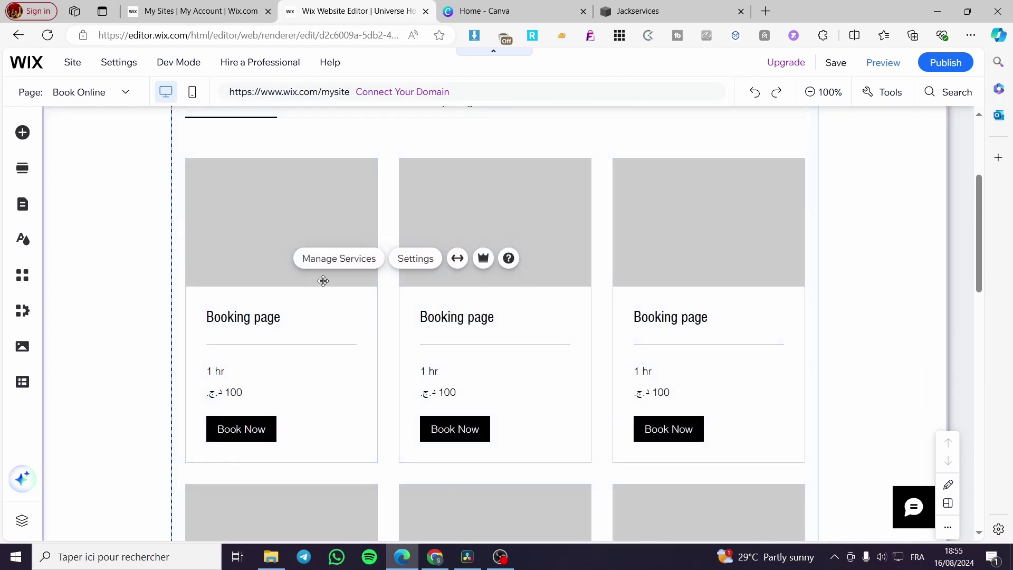
left_click(335, 255)
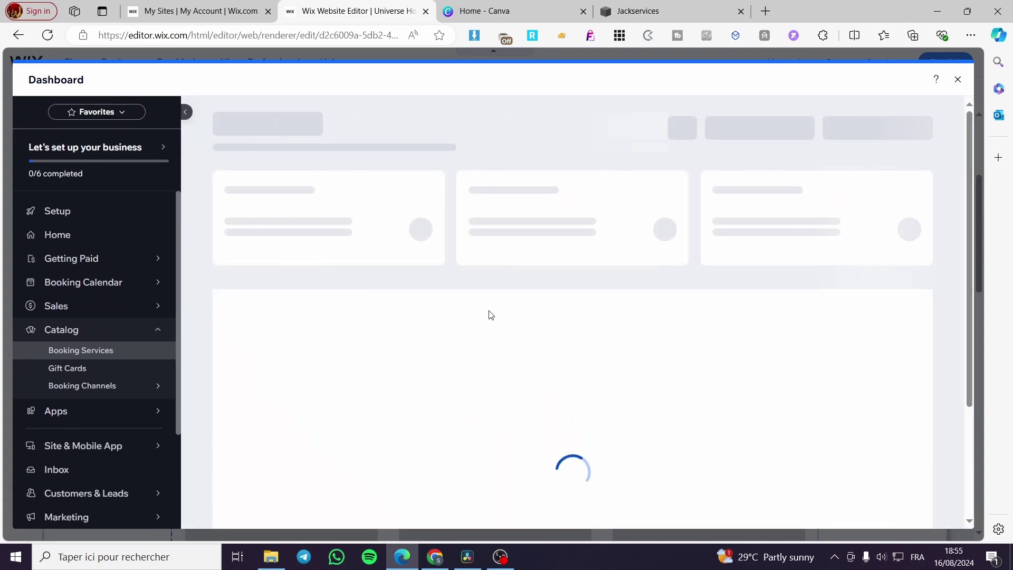
scroll(891, 176, "down", 3)
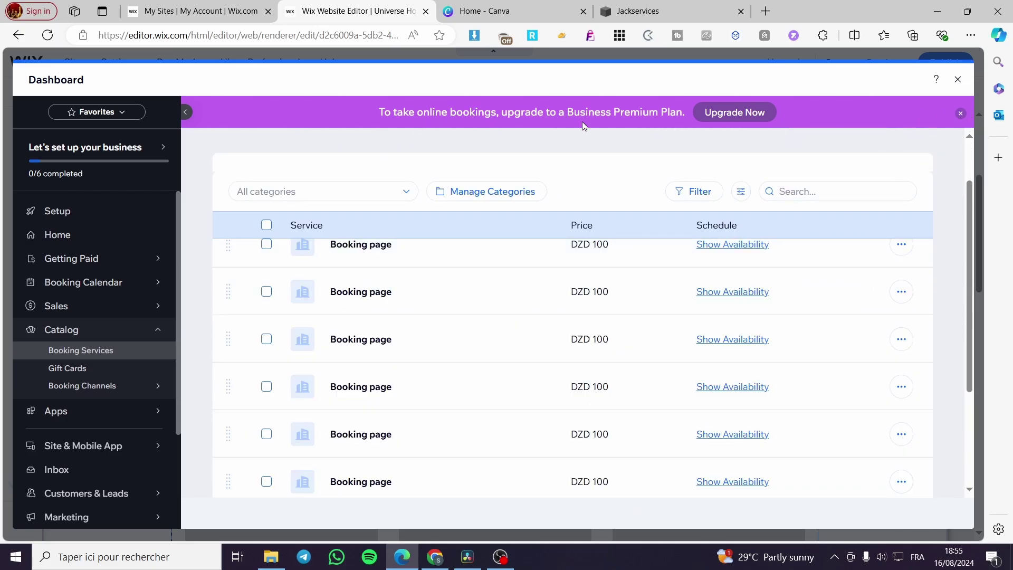
left_click(961, 114)
scroll(572, 340, "up", 2)
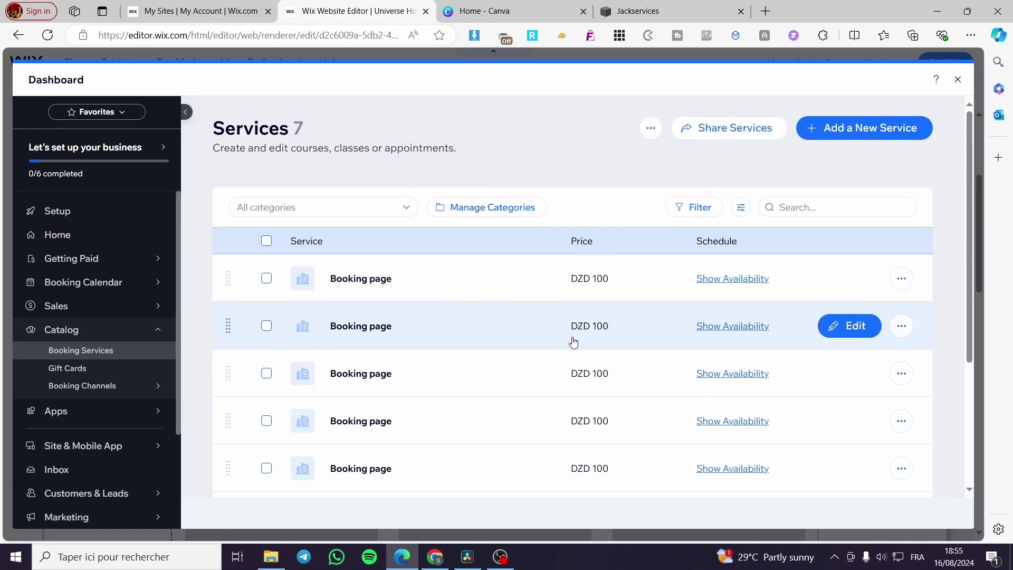
Open the first "Booking page" service for editing and add the "Hotel Resort at Sunrise" image, searching Media from Wix for "hotel"
left_click(842, 279)
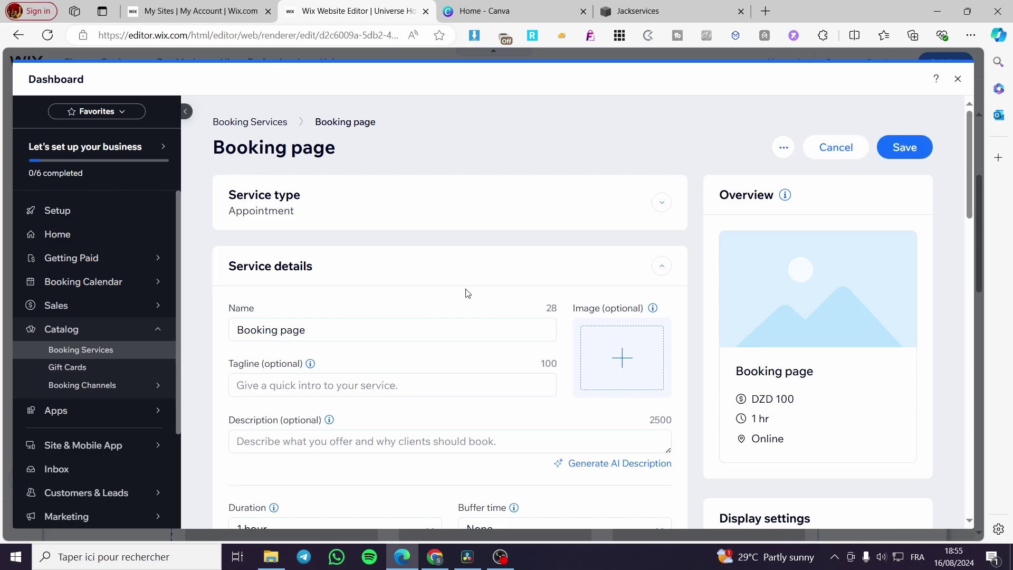
left_click(625, 369)
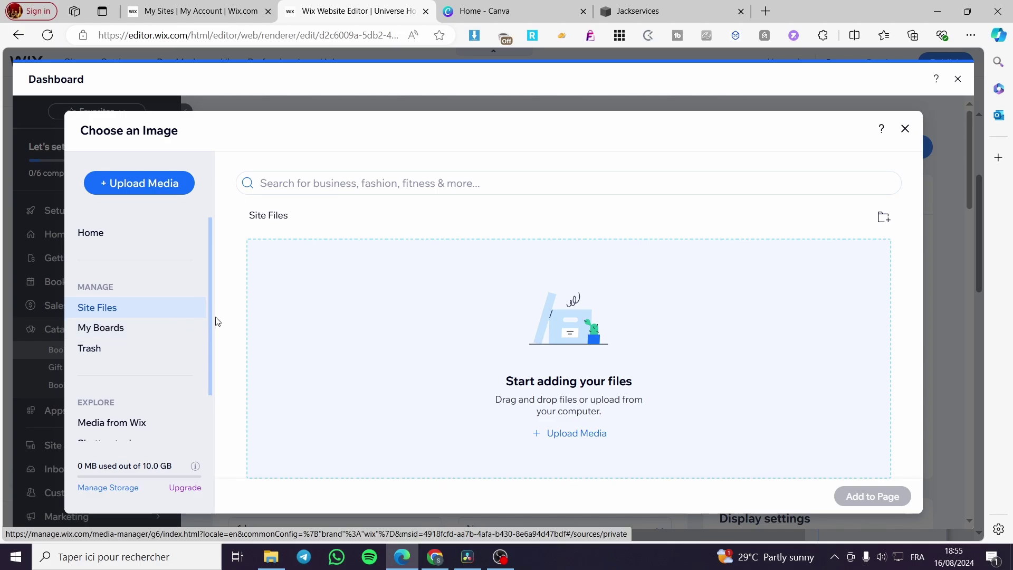
scroll(143, 386, "down", 1)
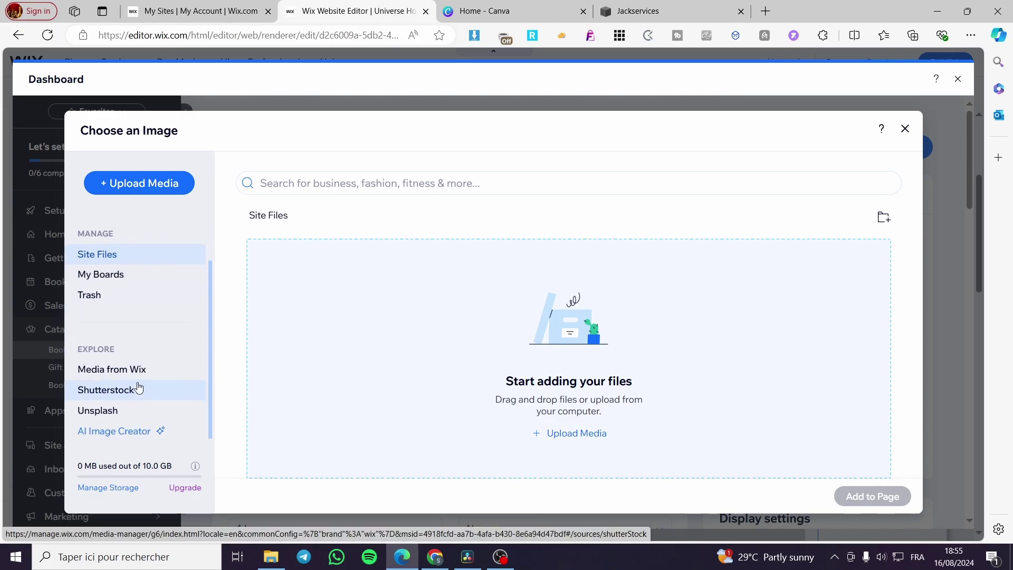
left_click(138, 370)
left_click(356, 188)
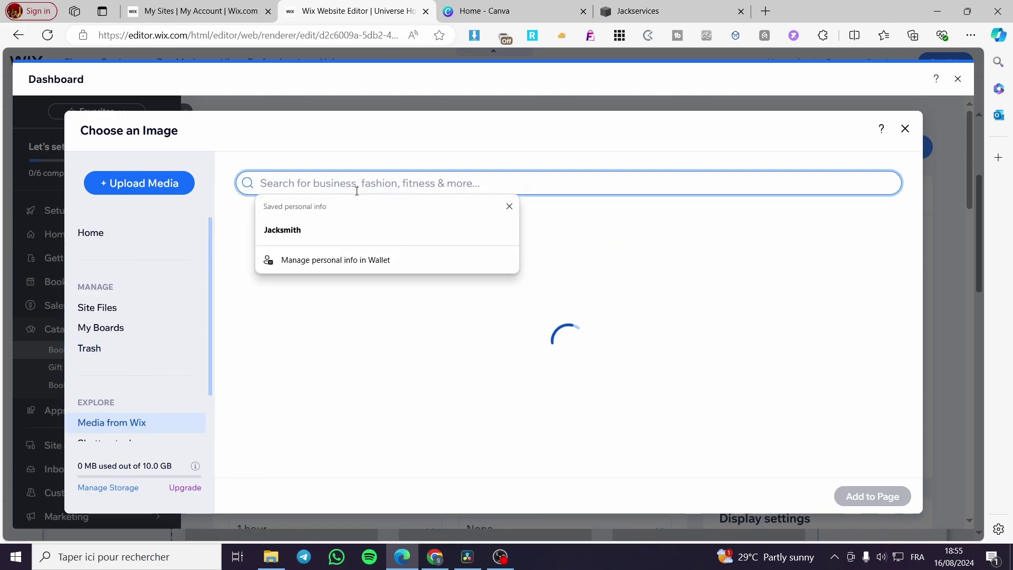
type("hotel")
key("Return")
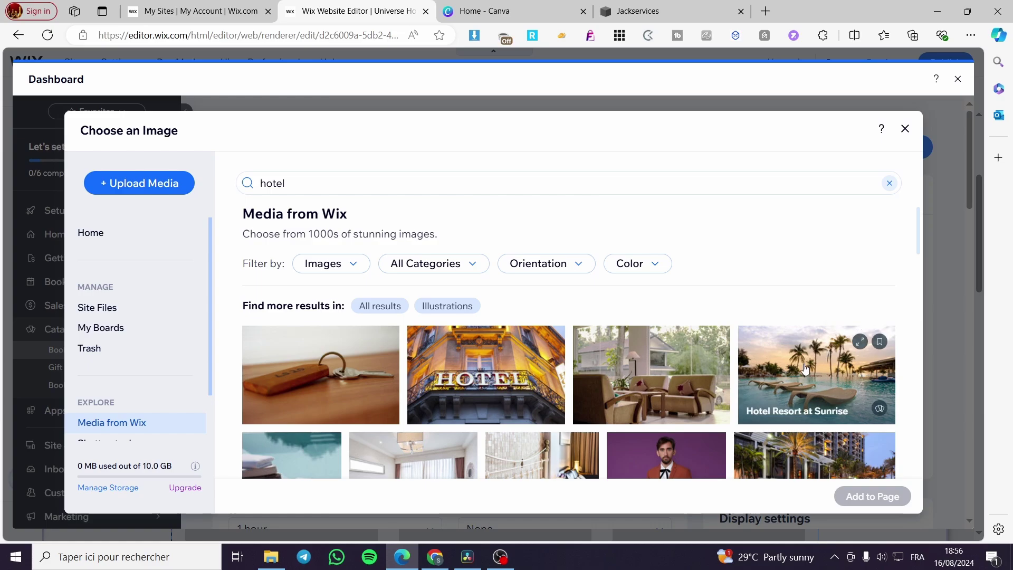
left_click(805, 368)
left_click(873, 495)
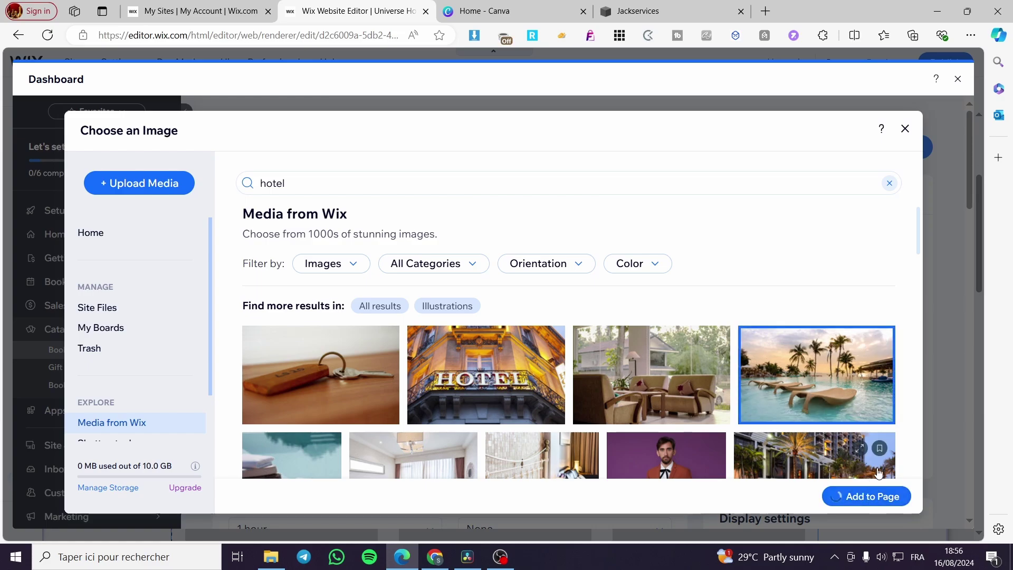
Rename the service as "Hotel in california"
triple_click(427, 201)
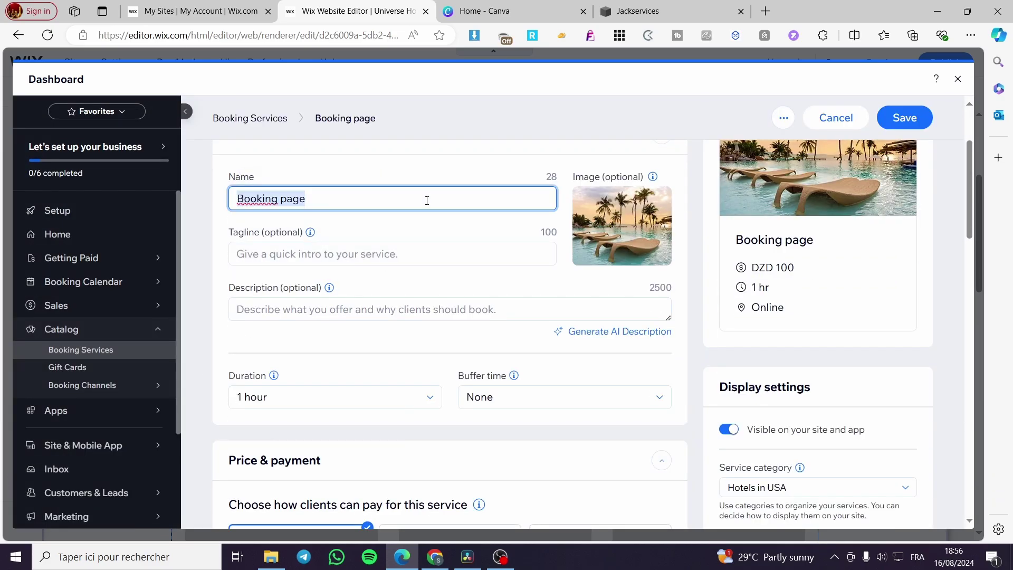
type("H")
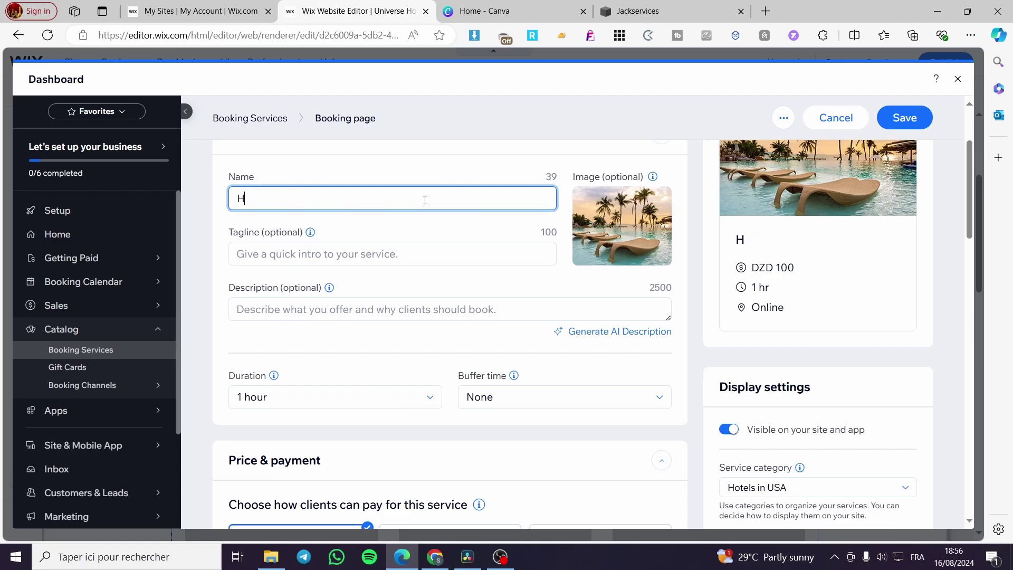
type("otel in californ")
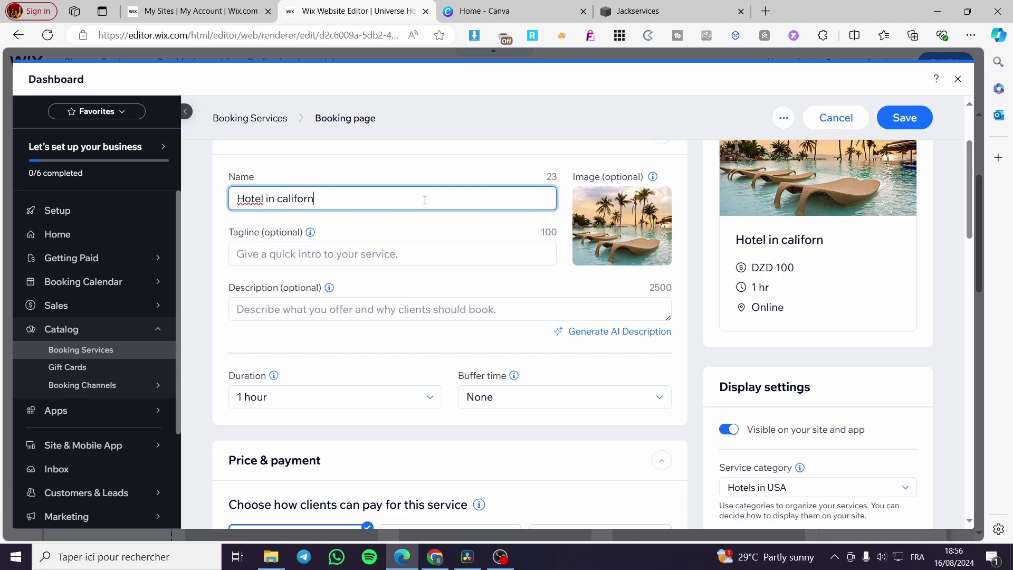
type("ia")
Switch the service's duration to Custom and set it to 24 hours
scroll(362, 203, "down", 3)
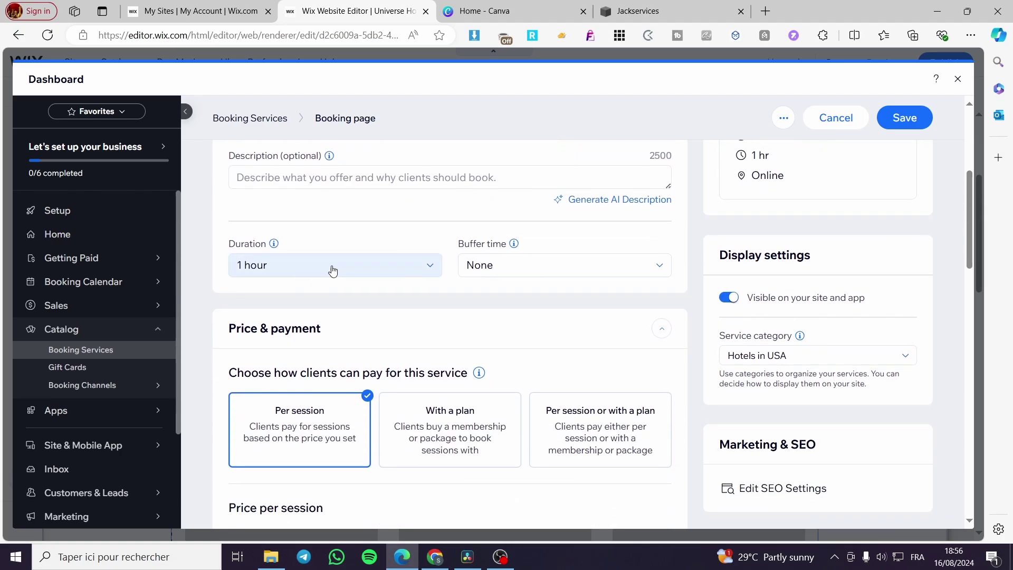
left_click(324, 270)
scroll(340, 322, "down", 2)
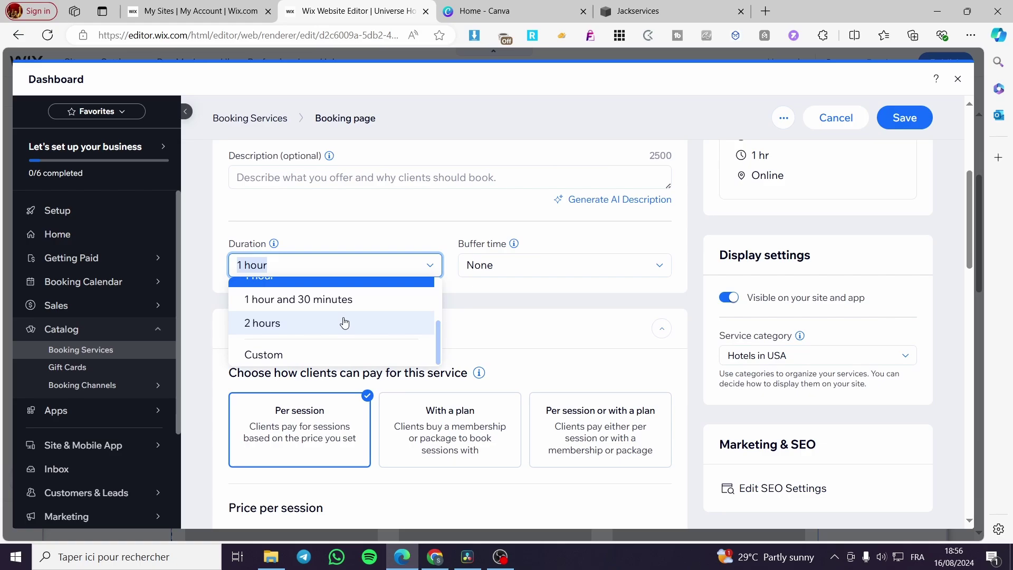
left_click(330, 351)
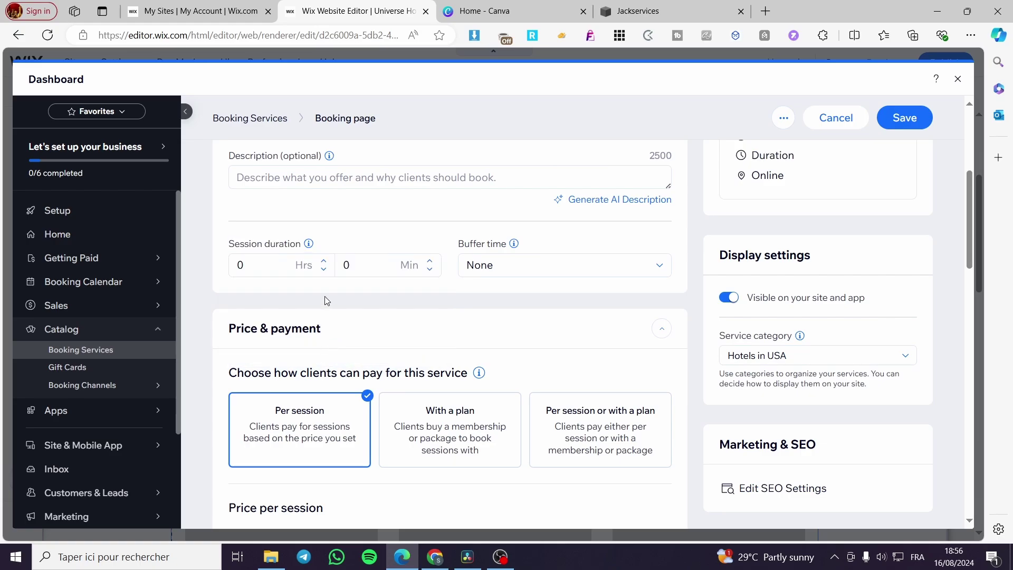
left_click(272, 260)
type("24")
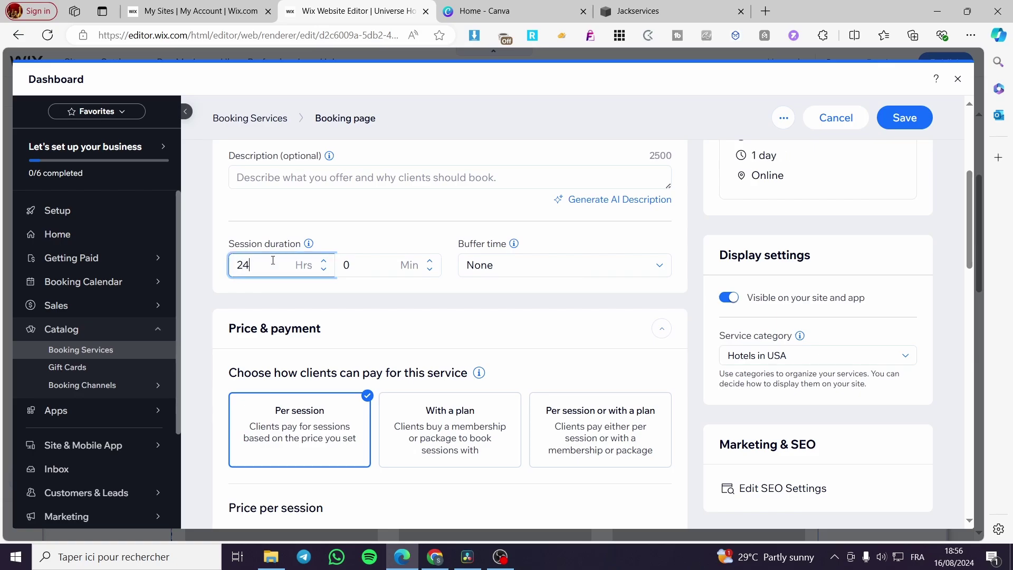
left_click(352, 241)
Set the service's fixed price per session to 60 DZD
scroll(307, 230, "down", 3)
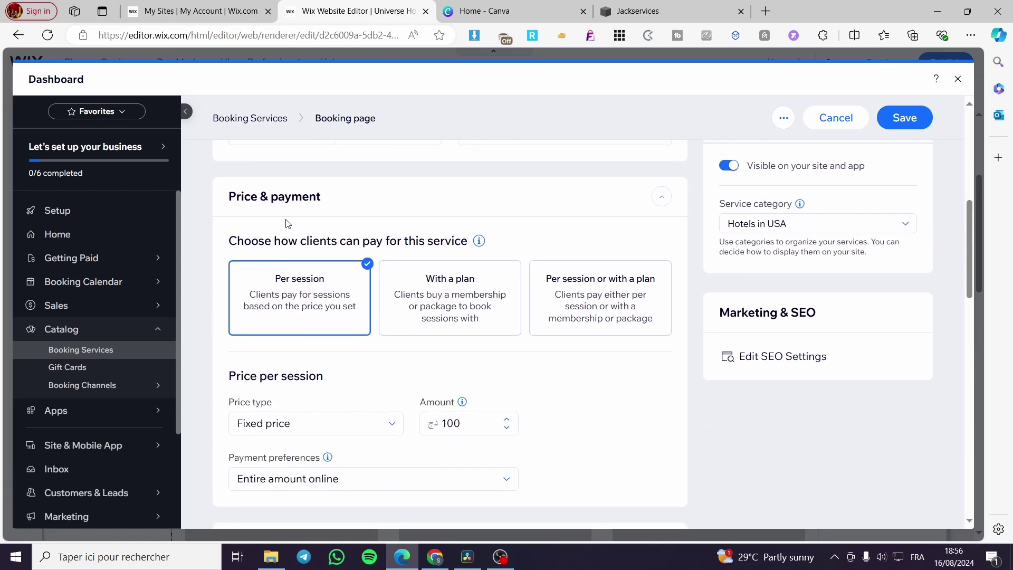
scroll(323, 251, "down", 2)
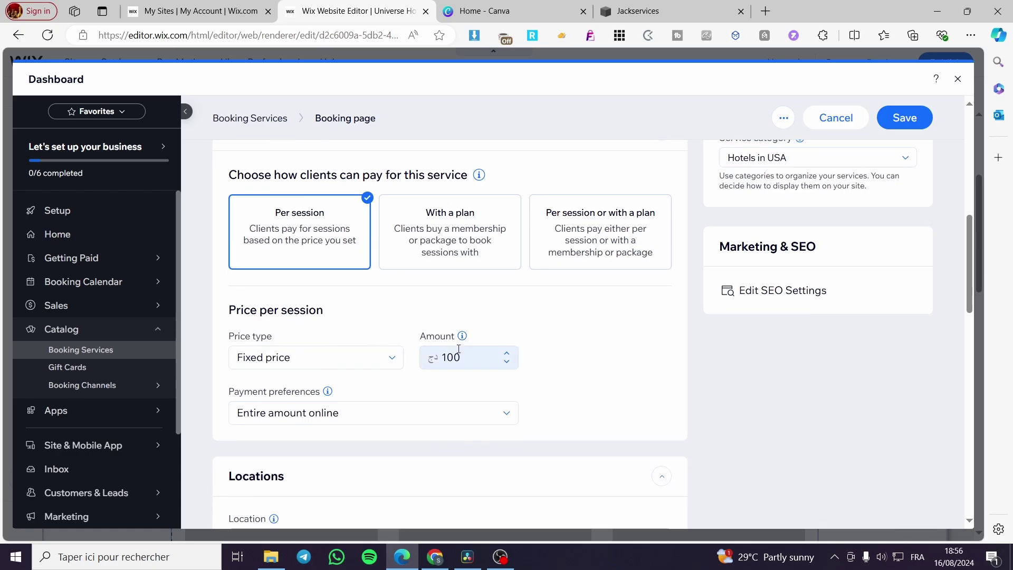
double_click(459, 353)
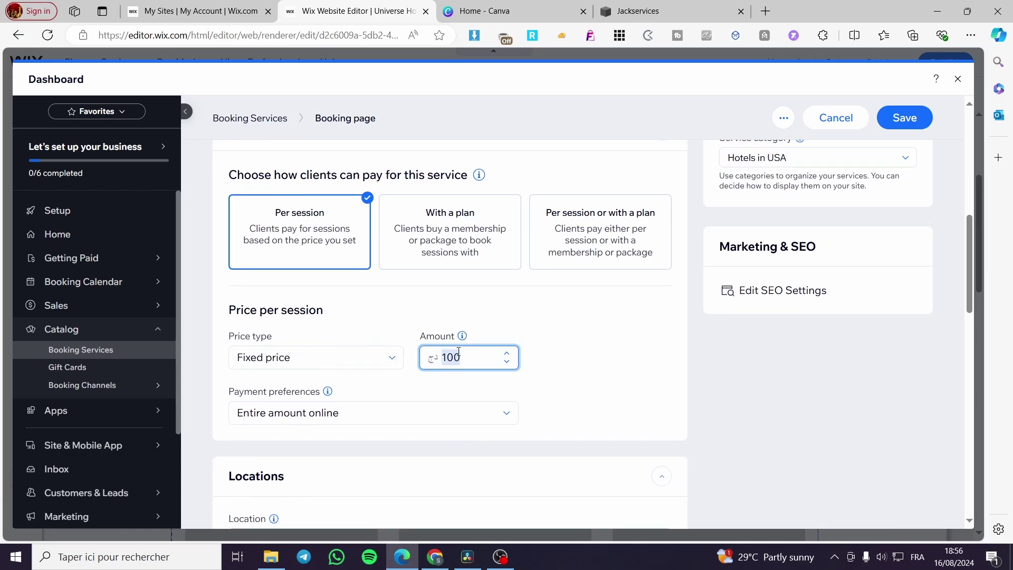
type("60")
left_click(600, 312)
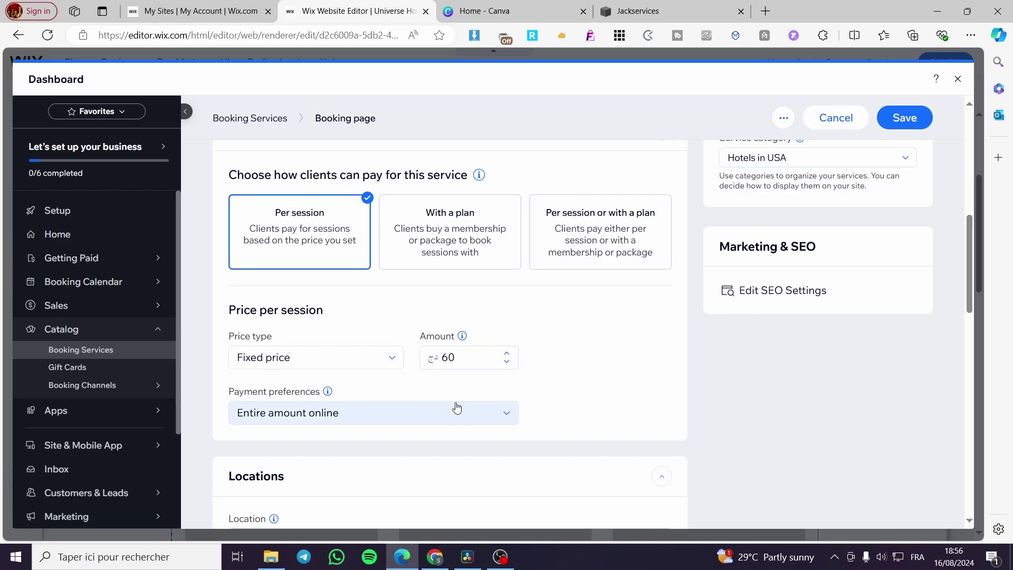
Save the edited hotel service, and close the dashboard overlay to check the service cards on the Book Online page
scroll(327, 401, "down", 2)
scroll(308, 376, "down", 6)
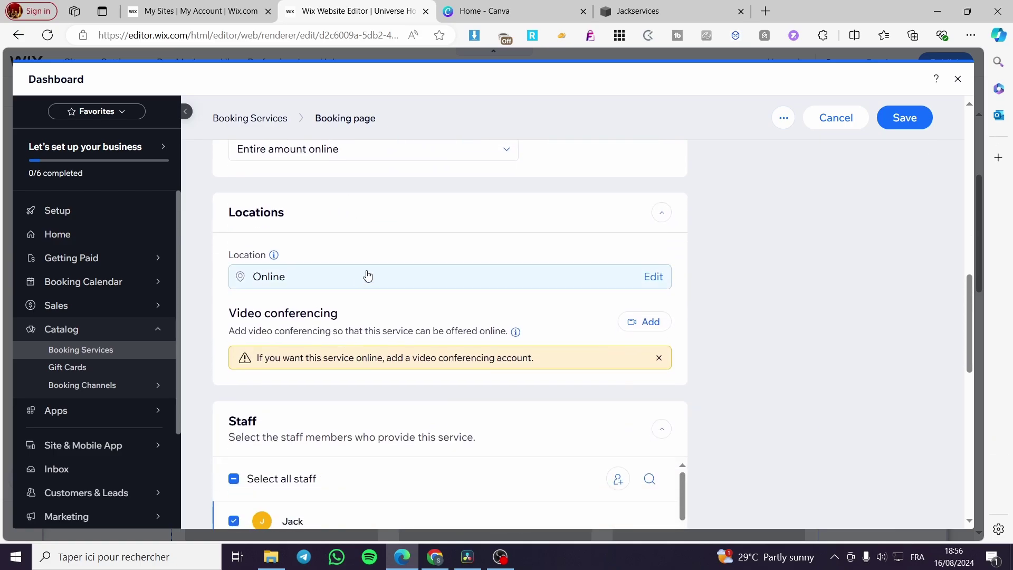
scroll(540, 299, "down", 4)
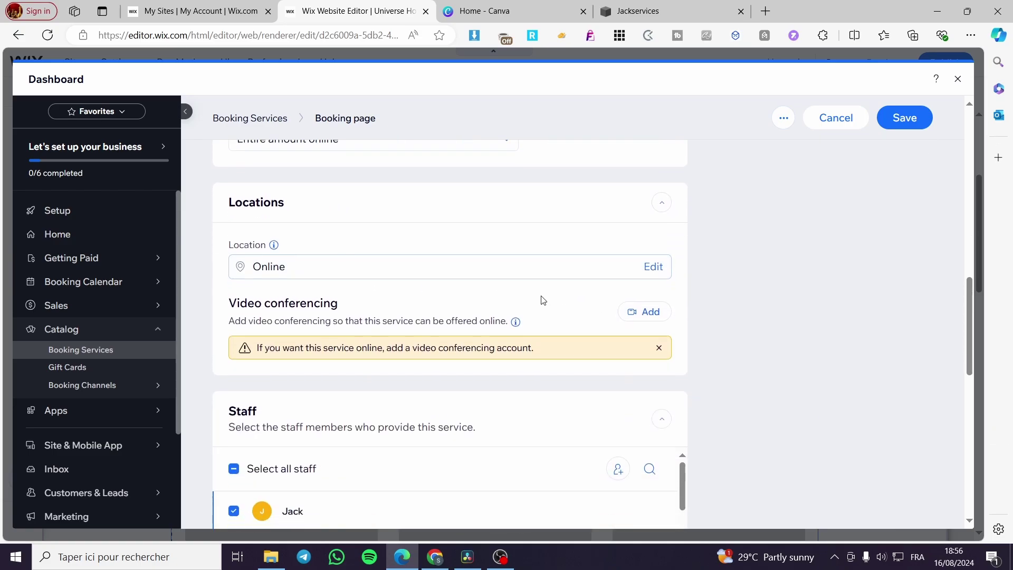
scroll(617, 336, "up", 15)
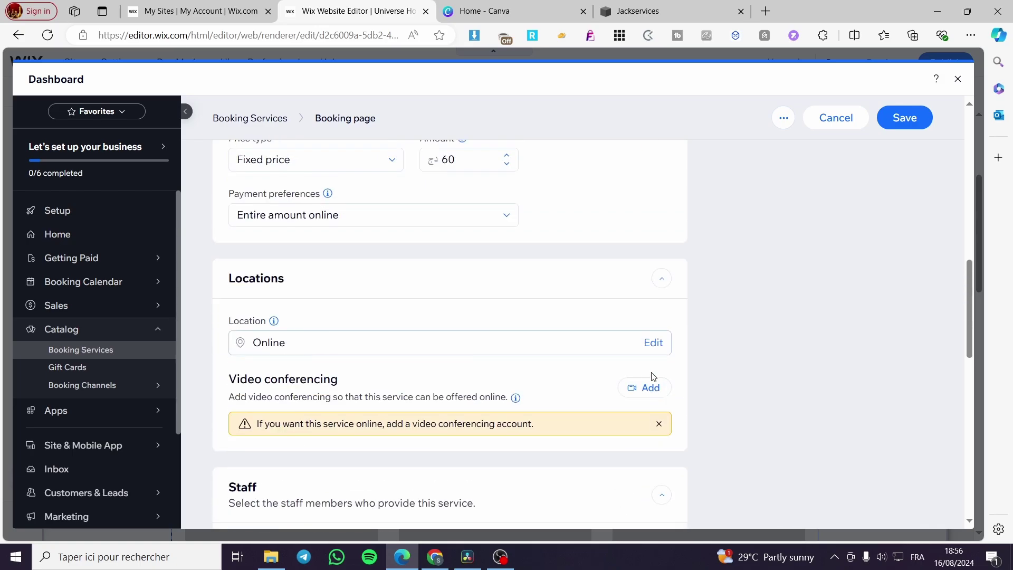
scroll(828, 277, "down", 2)
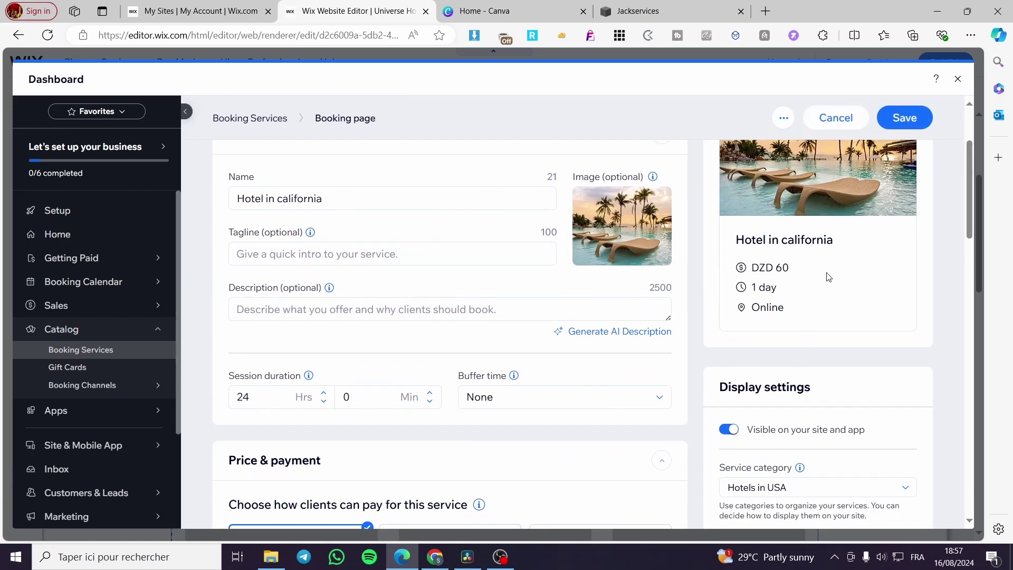
left_click(904, 117)
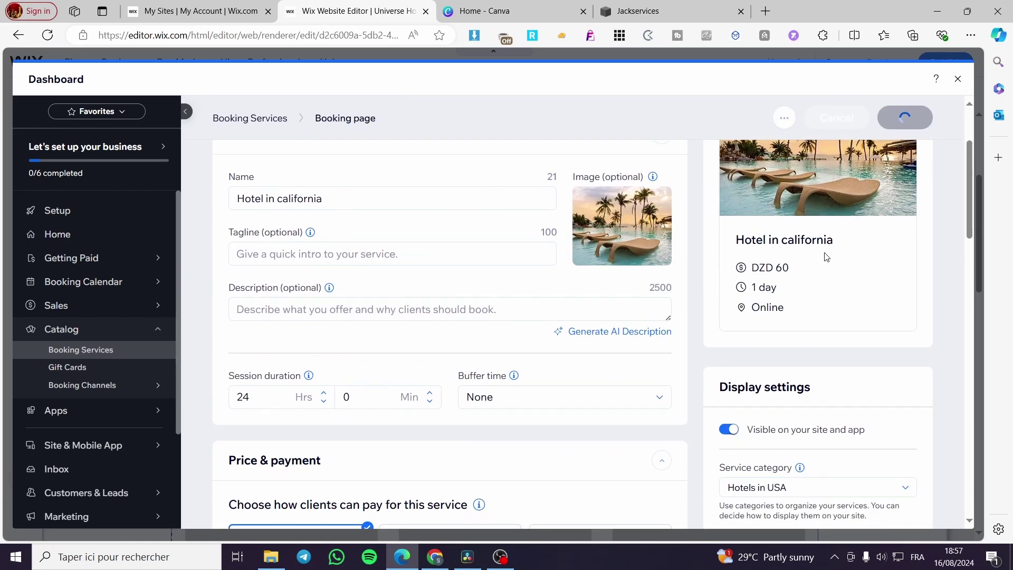
left_click(957, 79)
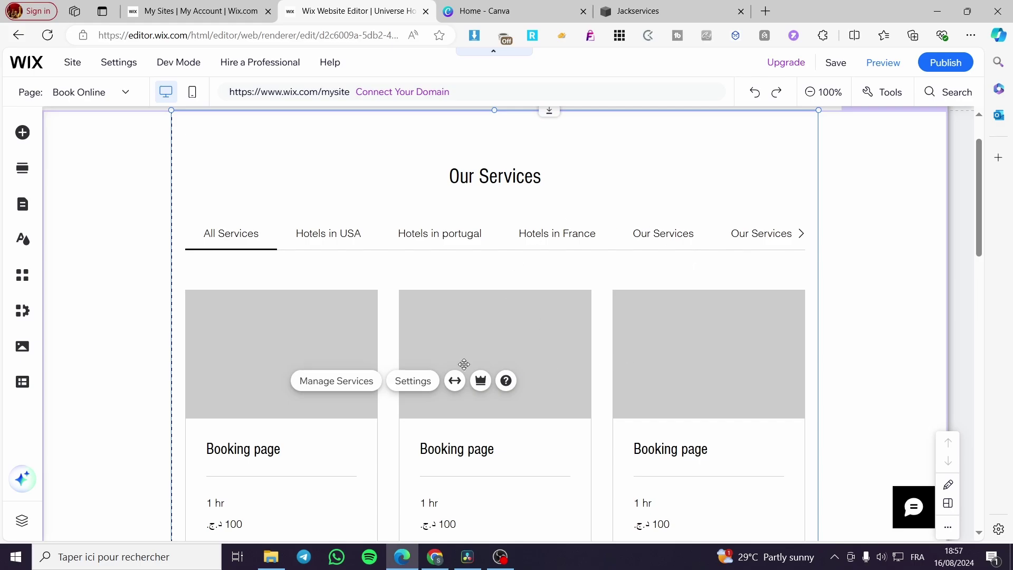
scroll(633, 359, "down", 3)
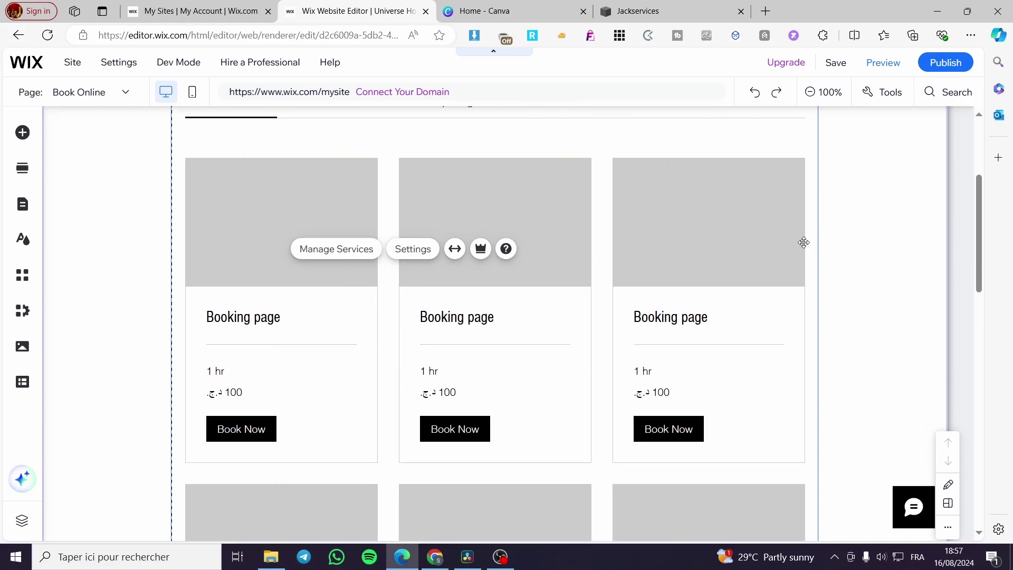
scroll(804, 243, "up", 3)
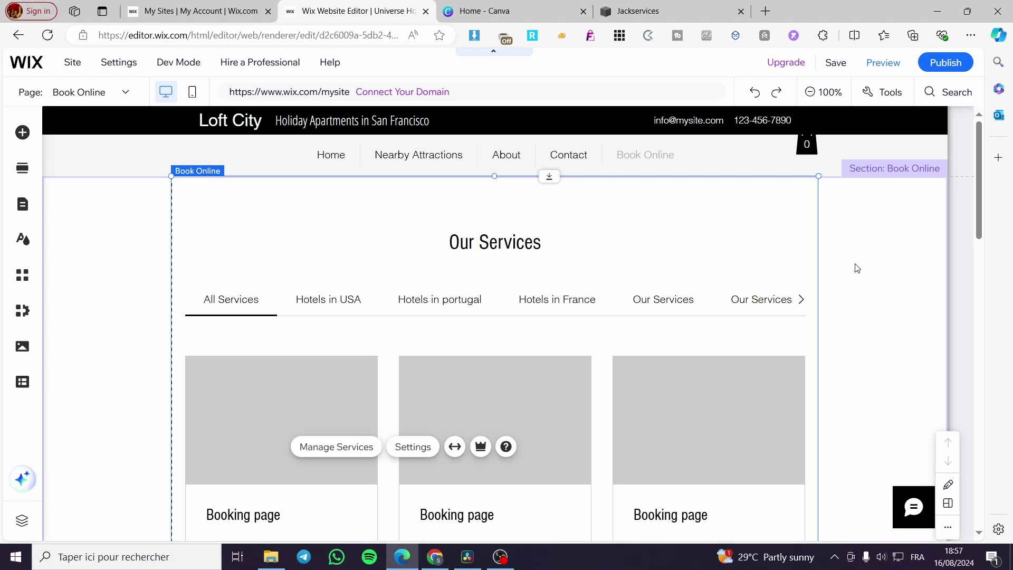